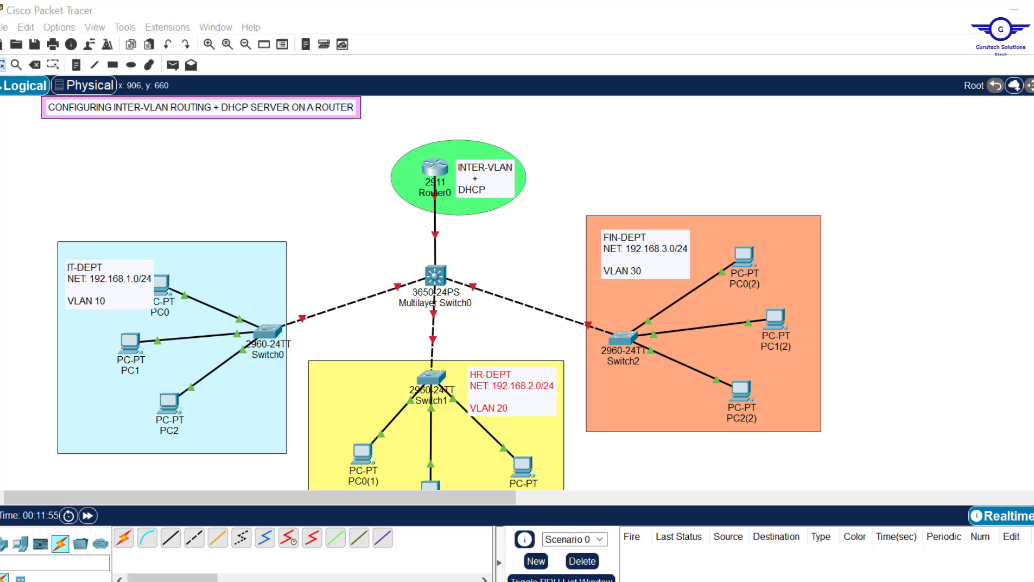
Check the Inter-VLAN + DHCP topic in the browser's training topics spreadsheet, and return to the Packet Tracer topology
{"action": "key", "text": "alt+Tab"}
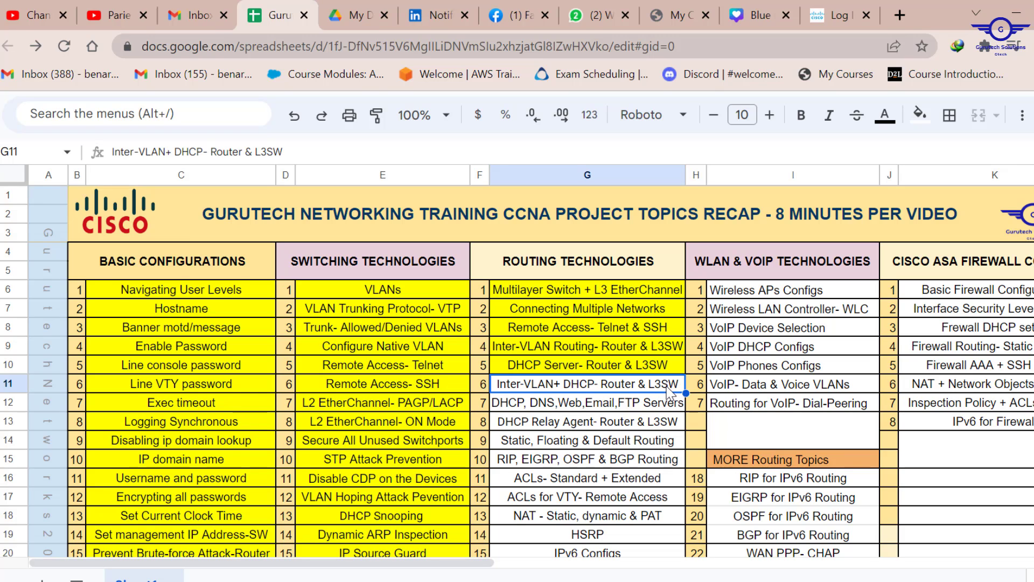
{"action": "left_click", "coordinate": [1011, 13]}
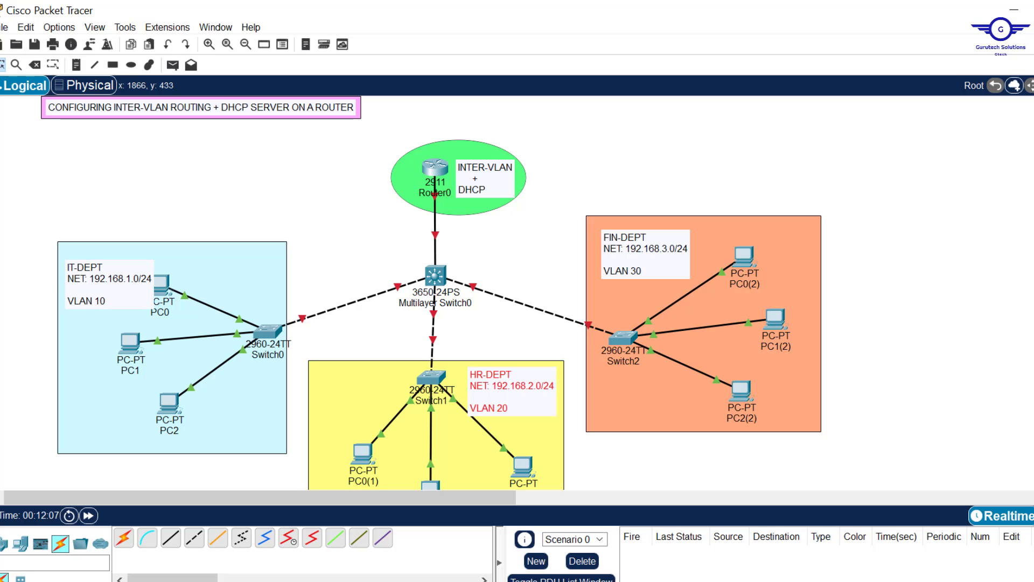
{"action": "scroll", "coordinate": [431, 293], "scroll_direction": "down", "scroll_amount": 1}
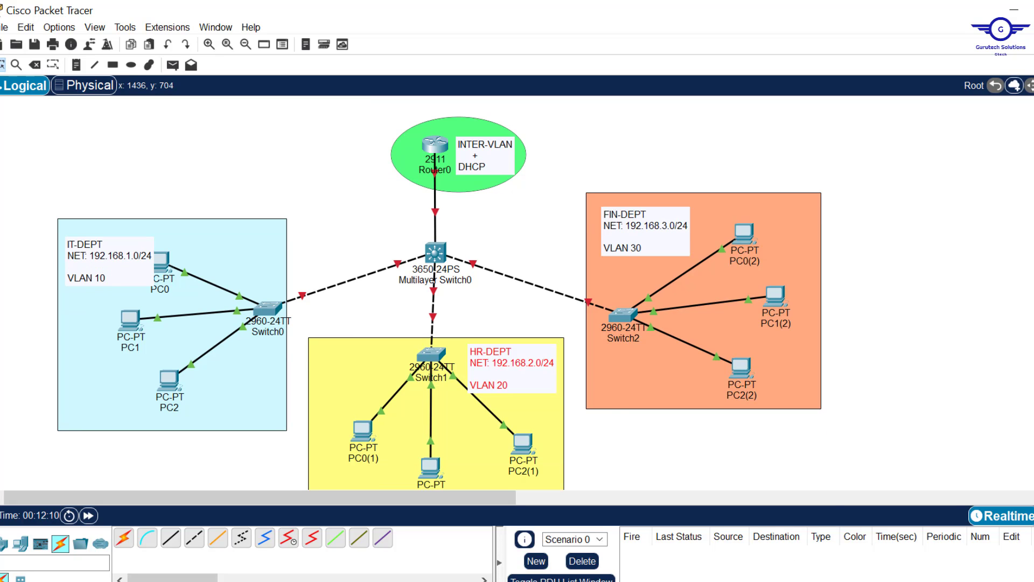
Read the topology-drawing step of config-guide.txt in Notepad and compare it with the network topology in Packet Tracer
{"action": "key", "text": "alt+Tab"}
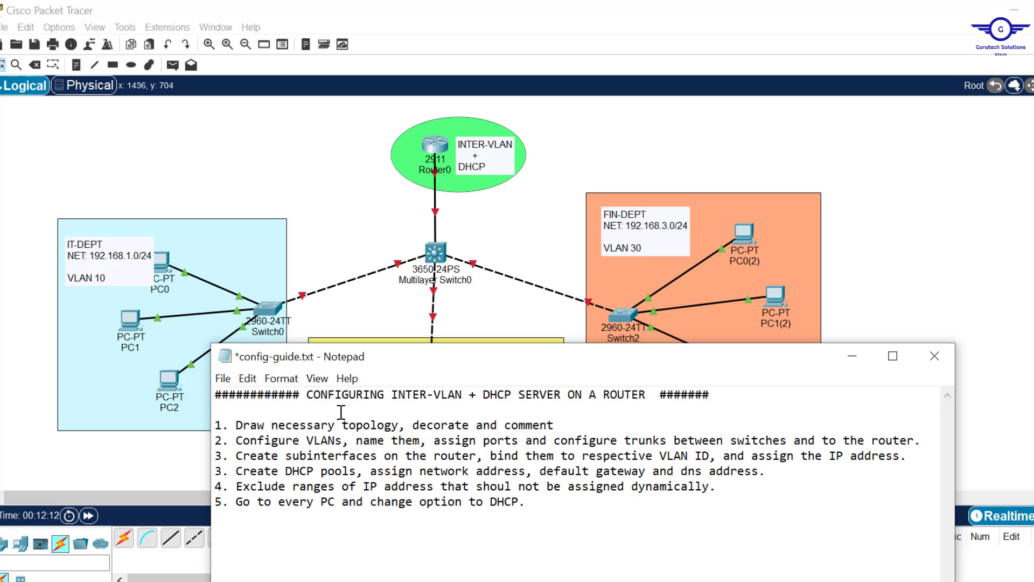
{"action": "left_click", "coordinate": [561, 427]}
{"action": "left_click_drag", "start_coordinate": [561, 426], "coordinate": [235, 426]}
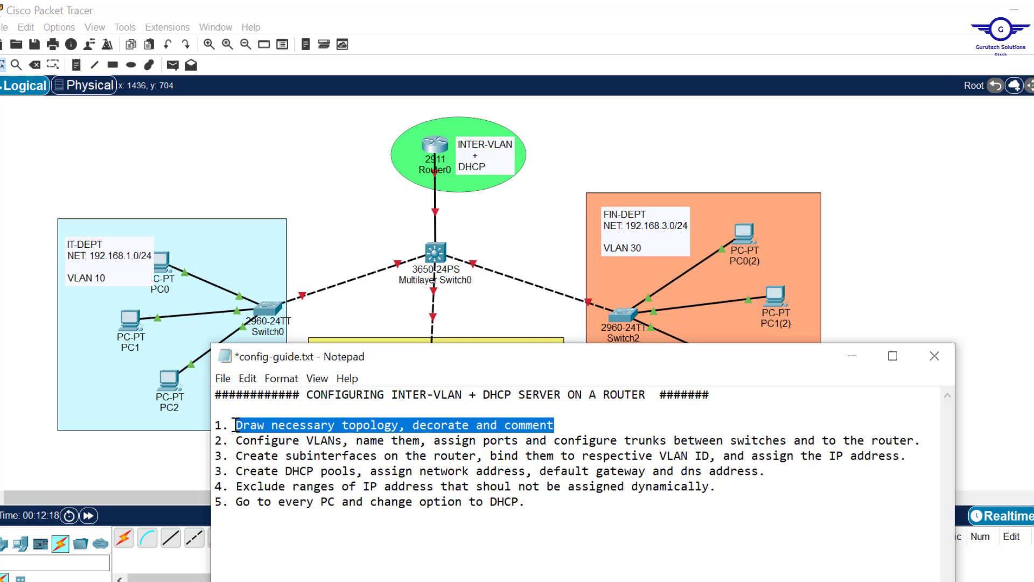
{"action": "left_click", "coordinate": [773, 211]}
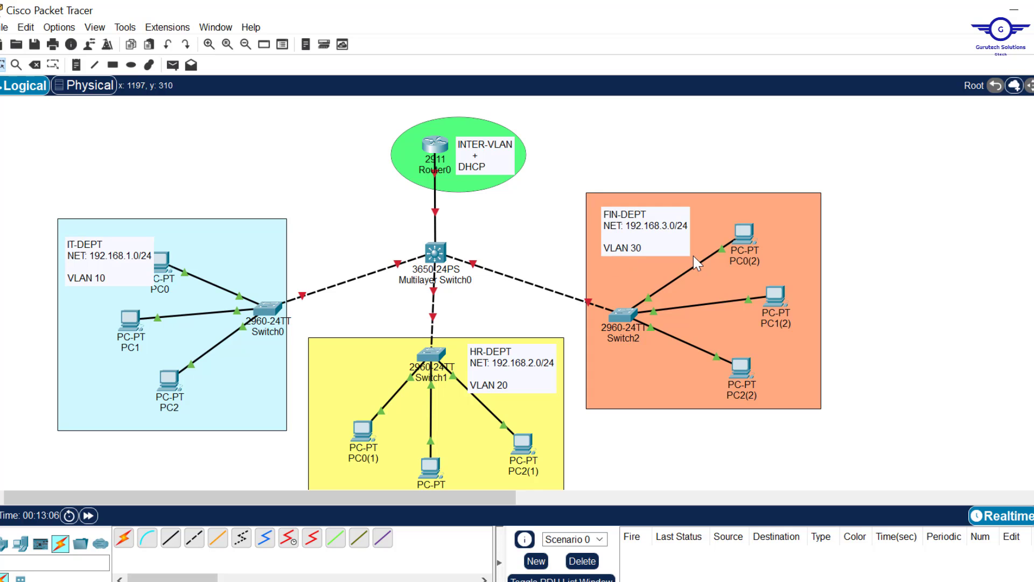
{"action": "key", "text": "alt+Tab"}
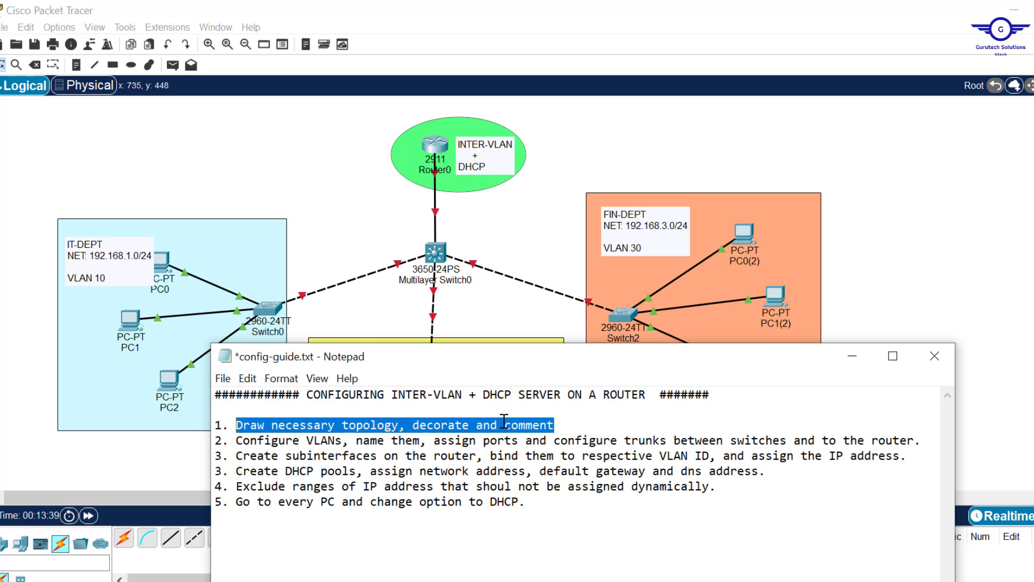
{"action": "left_click", "coordinate": [528, 232]}
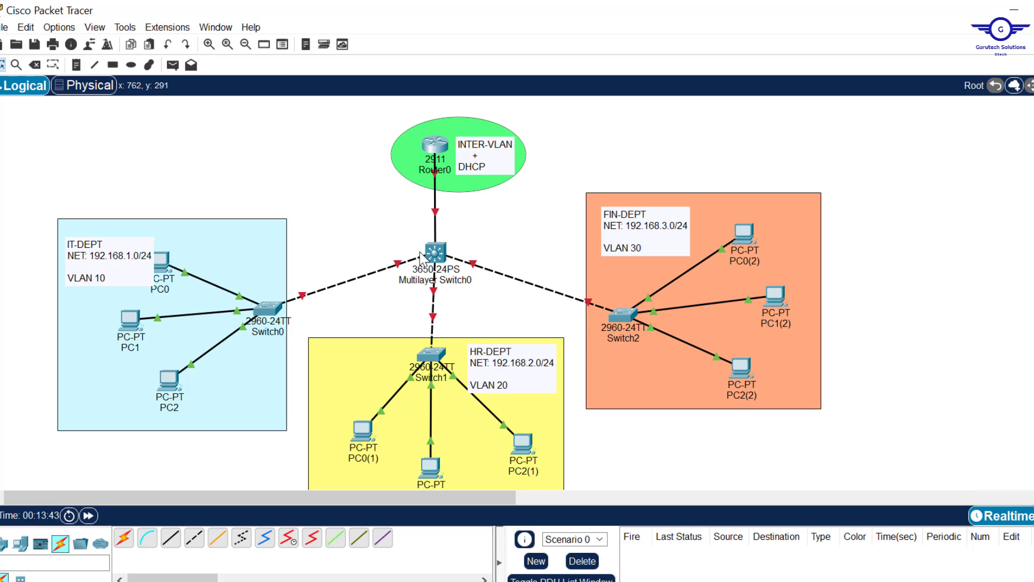
Install an AC-POWER-SUPPLY module in the first empty power bay of Multilayer Switch0 and check that it is fitted
{"action": "left_click_drag", "start_coordinate": [393, 237], "coordinate": [496, 289]}
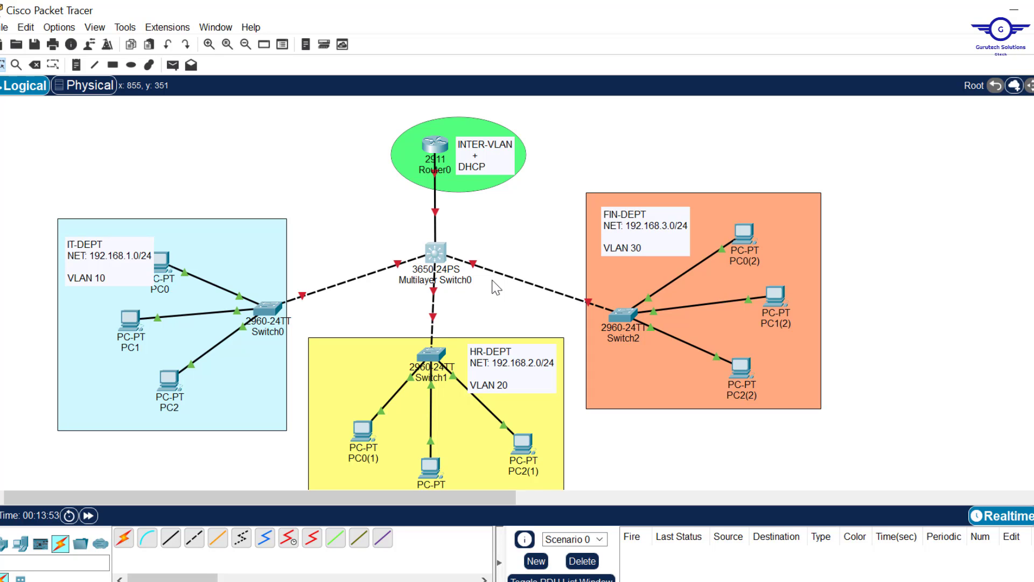
{"action": "left_click", "coordinate": [434, 254]}
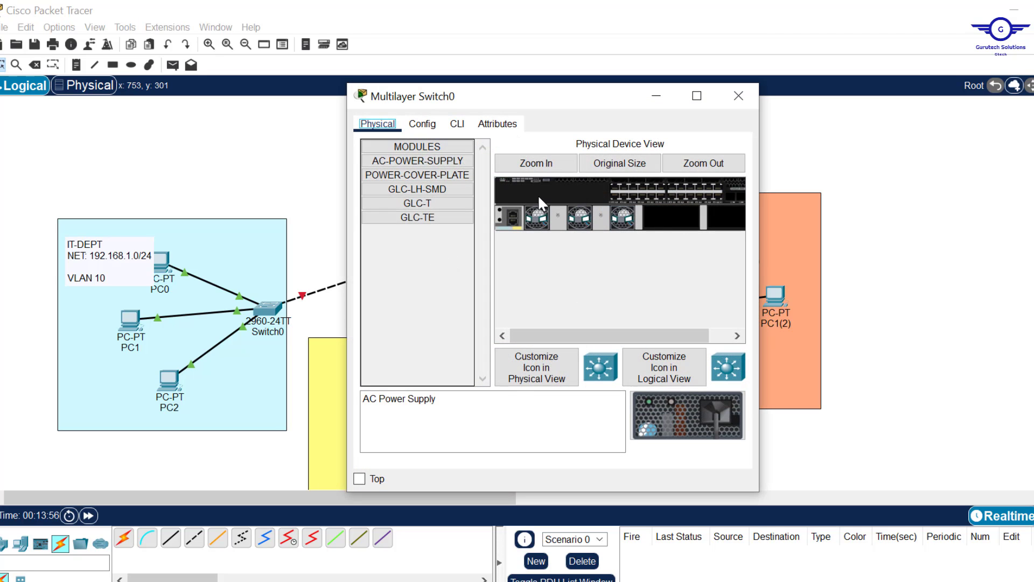
{"action": "left_click_drag", "start_coordinate": [434, 161], "coordinate": [673, 224]}
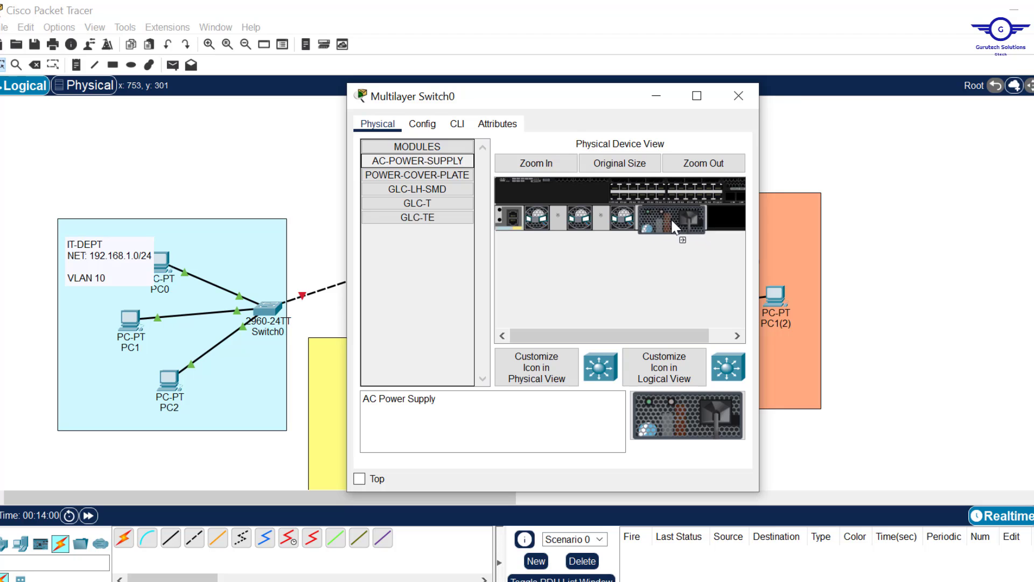
{"action": "left_click", "coordinate": [748, 95]}
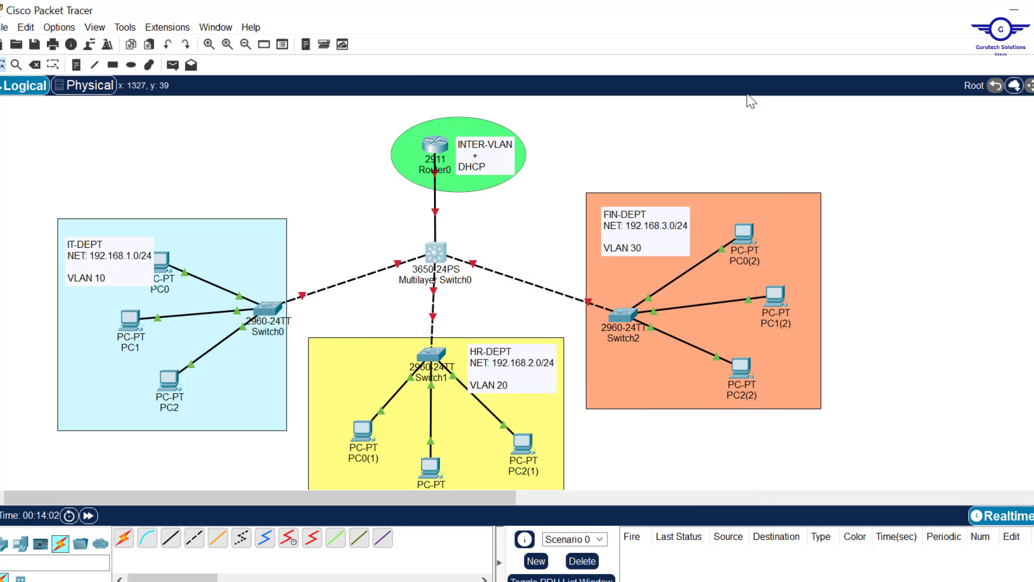
{"action": "left_click", "coordinate": [436, 252]}
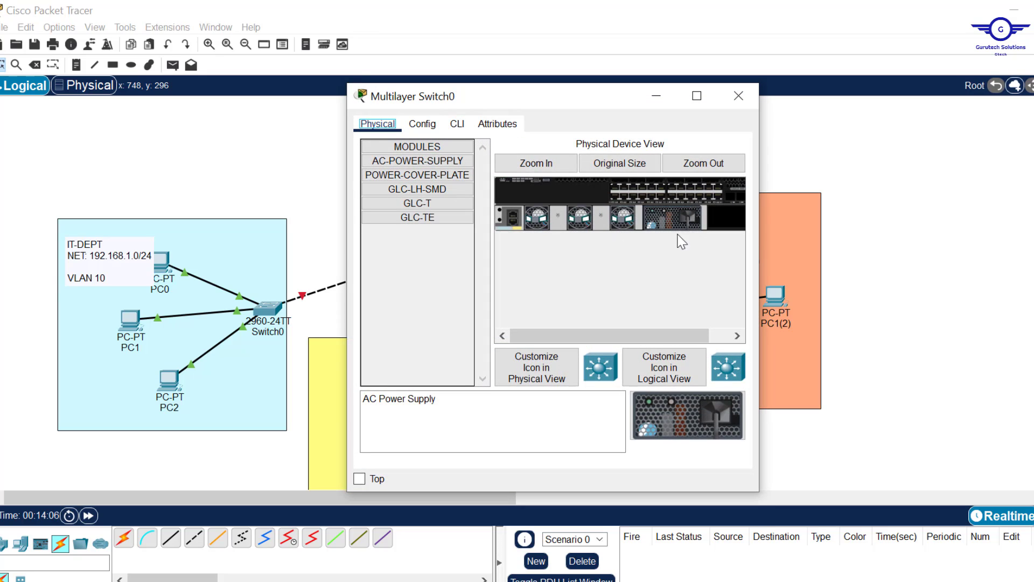
{"action": "left_click", "coordinate": [743, 89]}
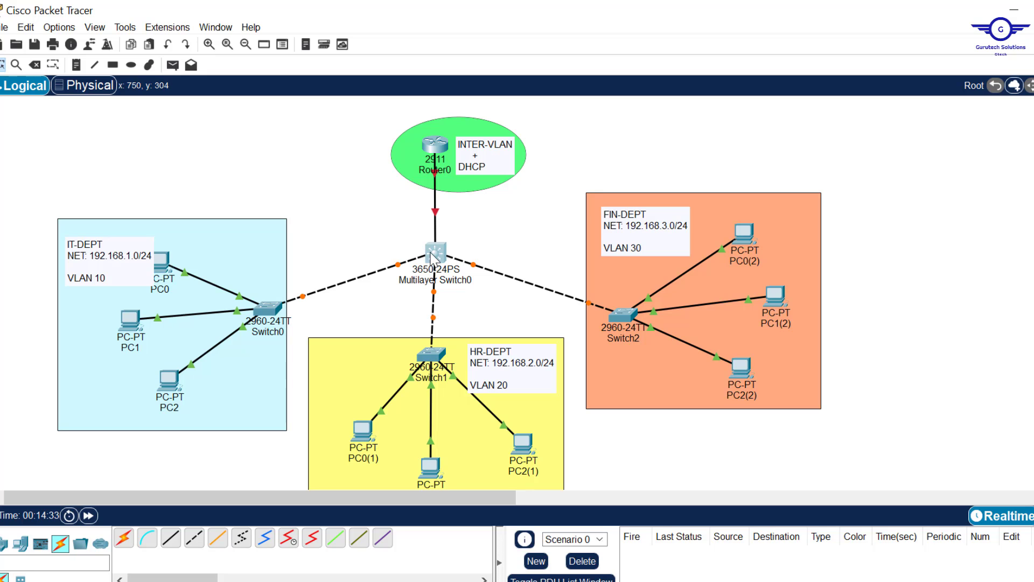
Open the command line of Switch0 in the IT department and enter global configuration mode with EN and CONF T
{"action": "left_click", "coordinate": [266, 309]}
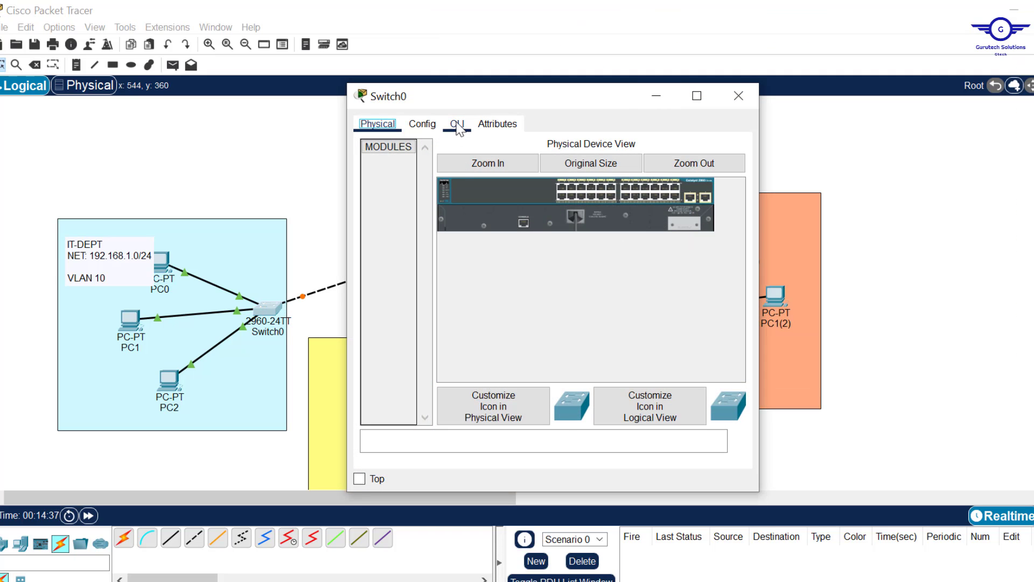
{"action": "left_click", "coordinate": [457, 124]}
{"action": "key", "text": "Return"}
{"action": "key", "text": "Return"}
{"action": "key", "text": "Return"}
{"action": "type", "text": "EN"}
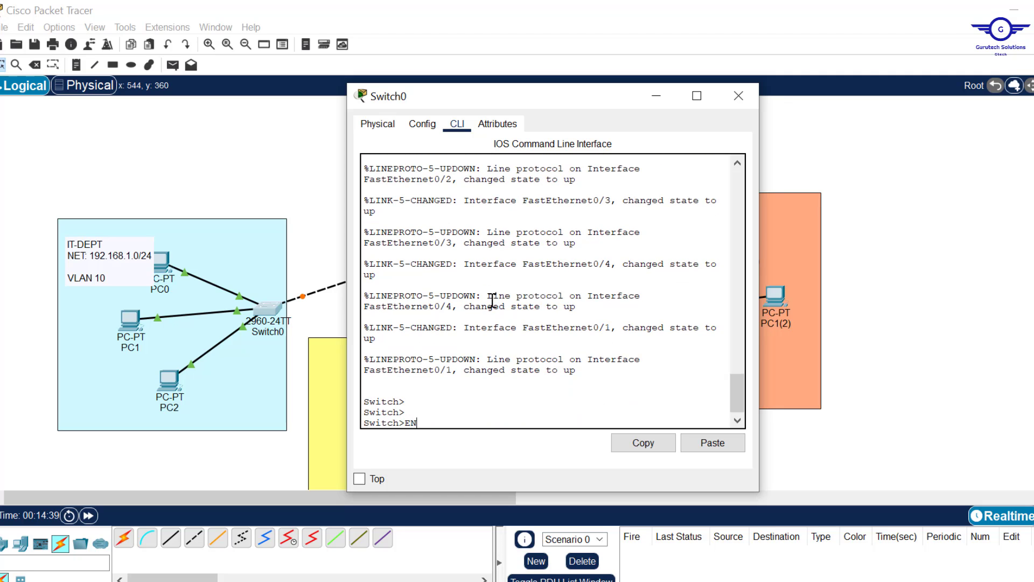
{"action": "key", "text": "Return"}
{"action": "key", "text": "Return"}
{"action": "type", "text": "CONF"}
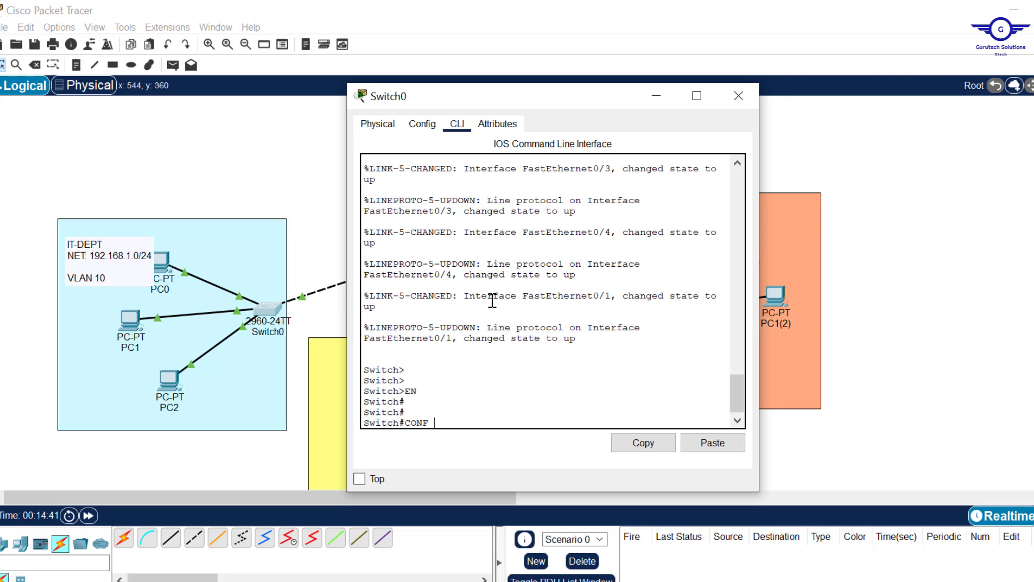
{"action": "type", "text": " T"}
{"action": "key", "text": "Return"}
{"action": "key", "text": "Return"}
{"action": "key", "text": "Return"}
{"action": "key", "text": "Return"}
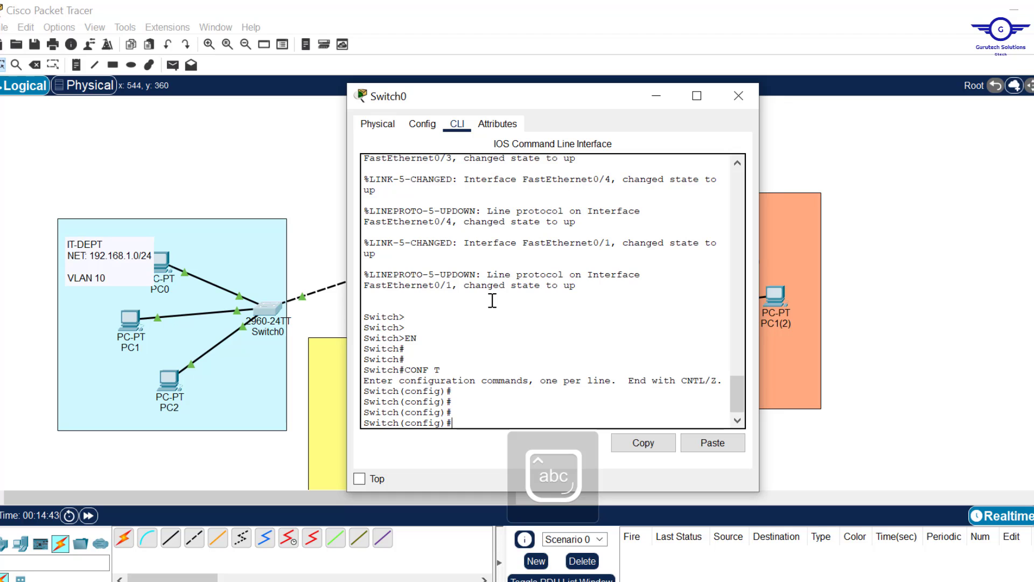
Consult the VLAN step of config-guide.txt and create VLAN 10 named IT on Switch0, returning to global configuration mode
{"action": "key", "text": "alt+Tab"}
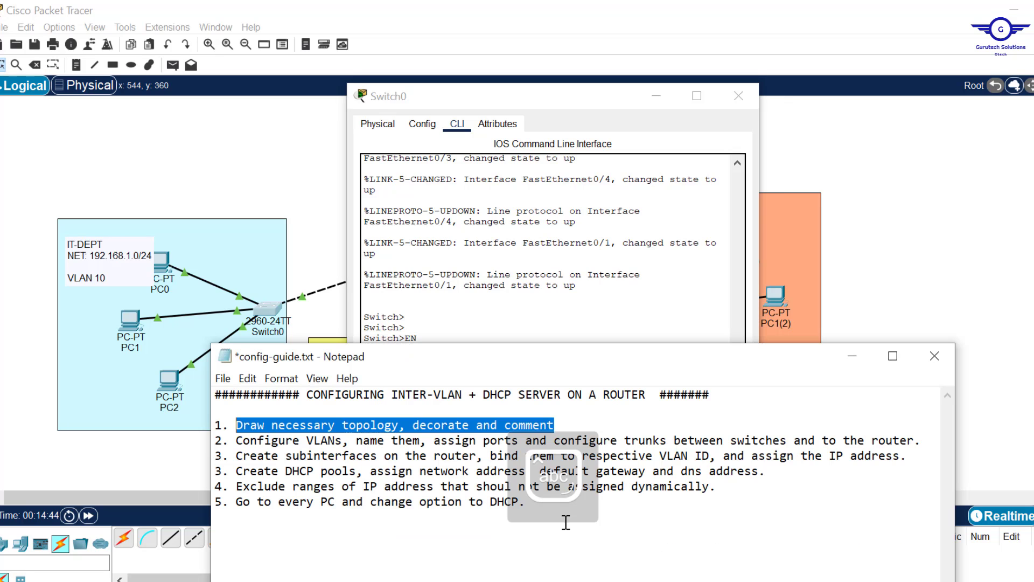
{"action": "left_click_drag", "start_coordinate": [310, 441], "coordinate": [517, 443]}
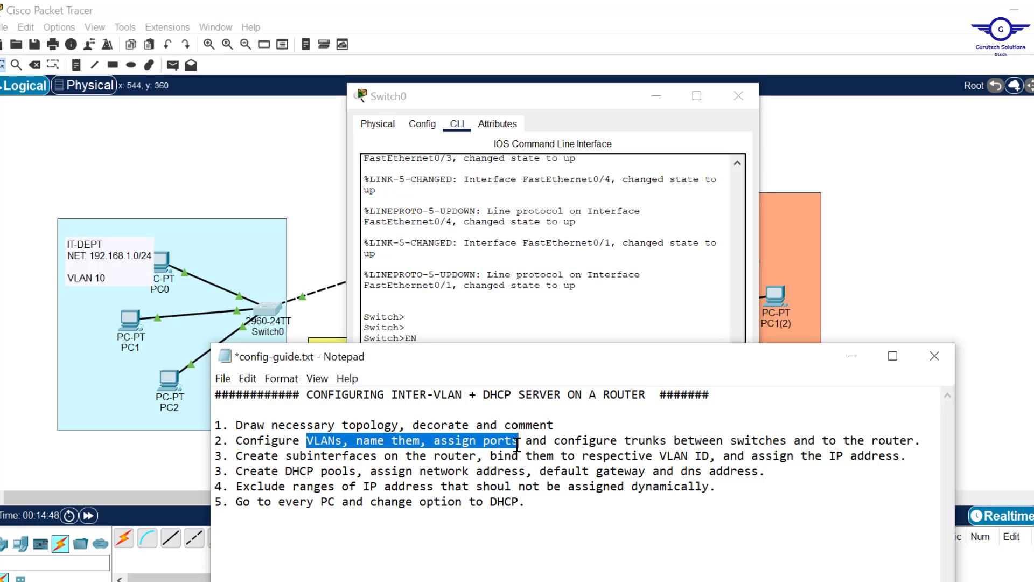
{"action": "left_click", "coordinate": [572, 301]}
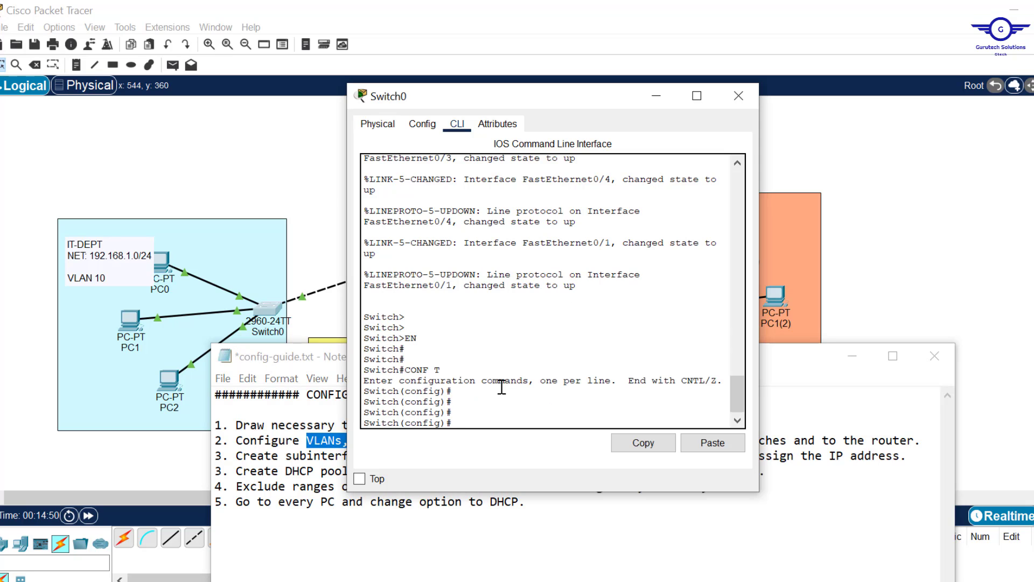
{"action": "type", "text": "0"}
{"action": "key", "text": "Return"}
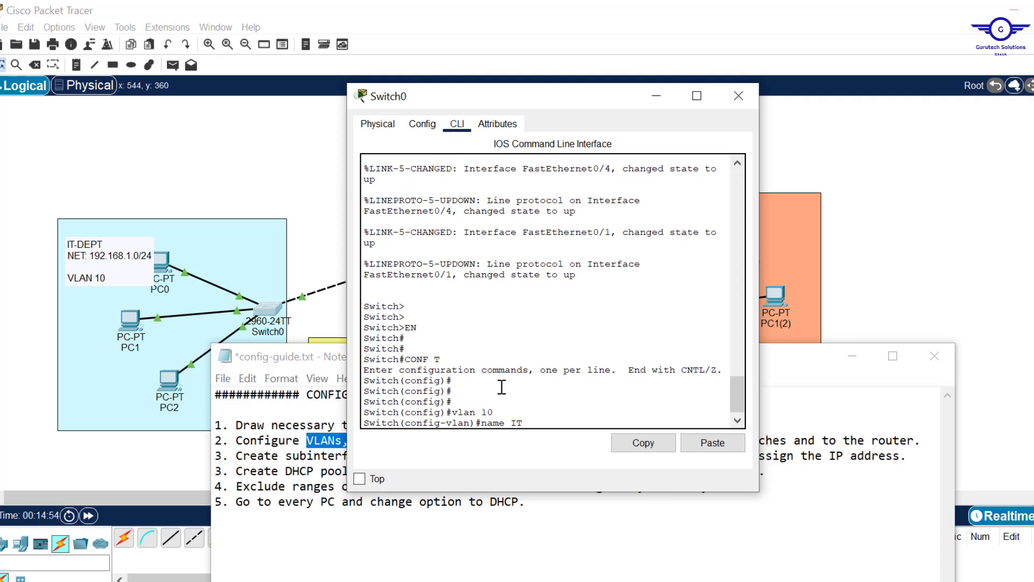
{"action": "key", "text": "Return"}
{"action": "type", "text": "ex"}
{"action": "key", "text": "Return"}
{"action": "key", "text": "Return"}
{"action": "key", "text": "Return"}
{"action": "key", "text": "Return"}
{"action": "key", "text": "Return"}
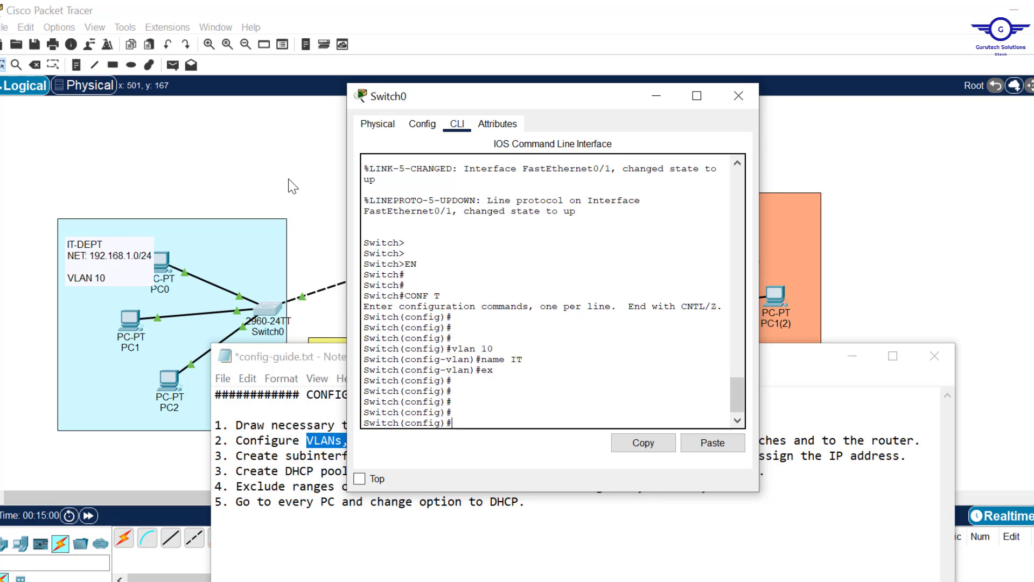
Review Switch0's port summary in the topology and enter interface configuration for the range fa0/2-24 on that switch
{"action": "left_click", "coordinate": [325, 209]}
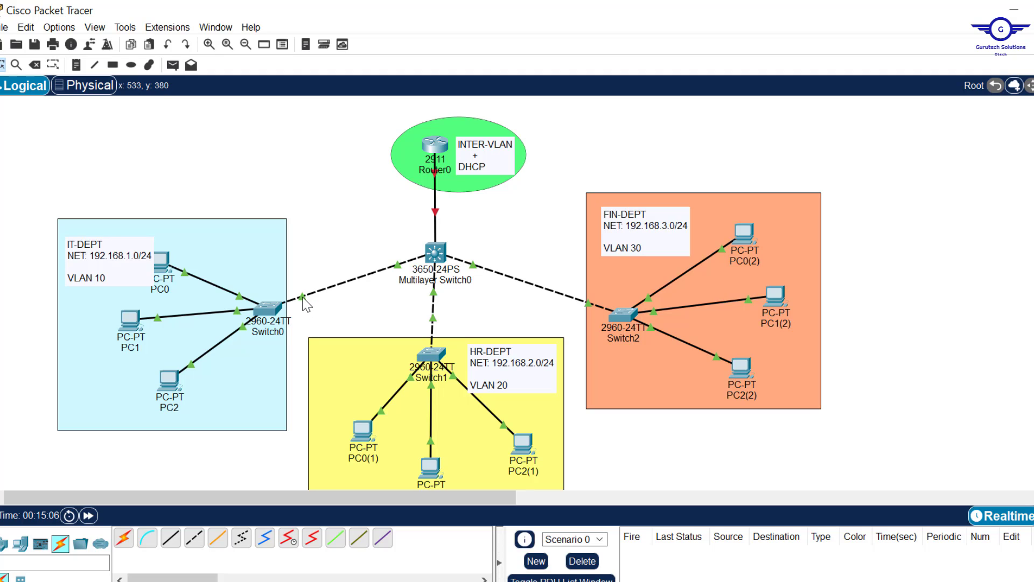
{"action": "mouse_move", "coordinate": [267, 317]}
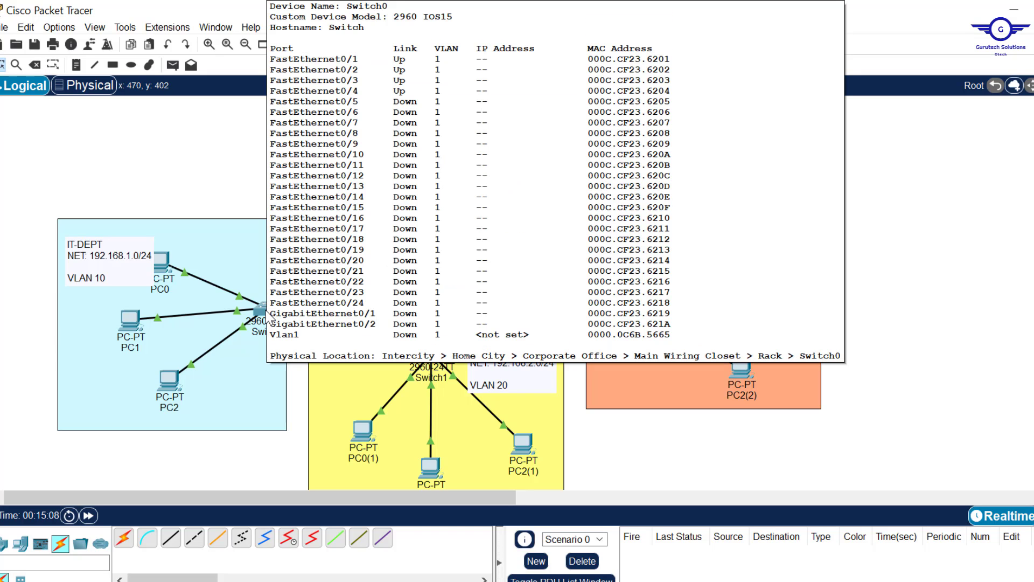
{"action": "left_click", "coordinate": [264, 312]}
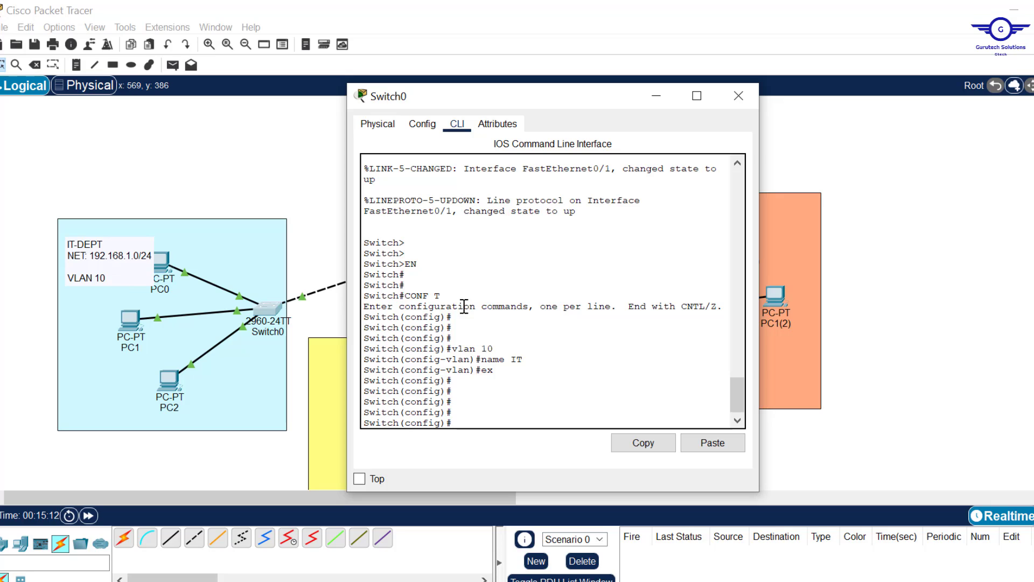
{"action": "type", "text": "int range fa0"}
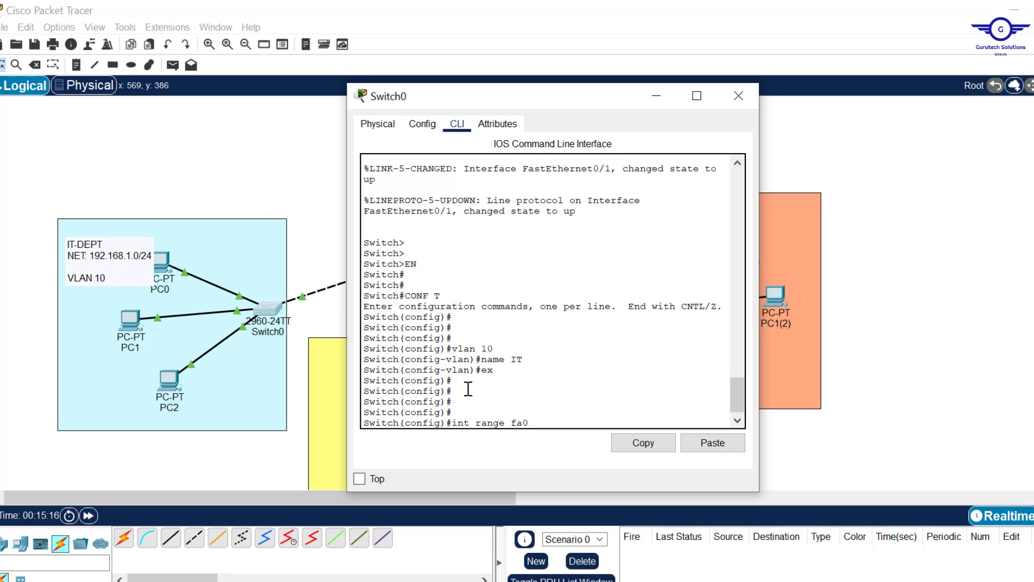
{"action": "type", "text": "/2-24"}
{"action": "left_click_drag", "start_coordinate": [577, 424], "coordinate": [476, 427]}
{"action": "key", "text": "Return"}
{"action": "key", "text": "Return"}
Set the fa0/2-24 interface range to access mode with switchport mode access
{"action": "type", "text": "s"}
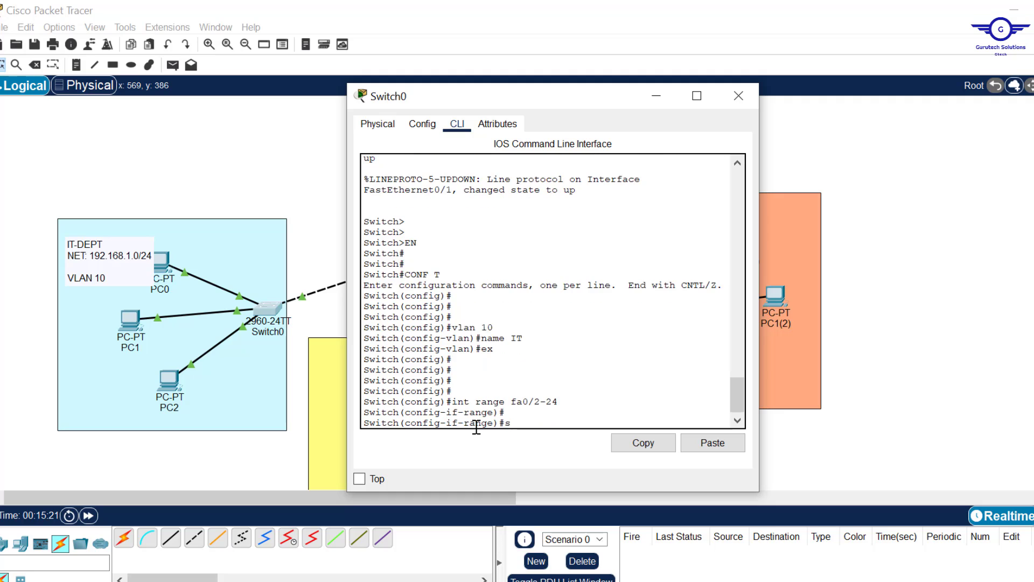
{"action": "type", "text": "wit"}
{"action": "key", "text": "Tab"}
{"action": "type", "text": "m"}
{"action": "key", "text": "Tab"}
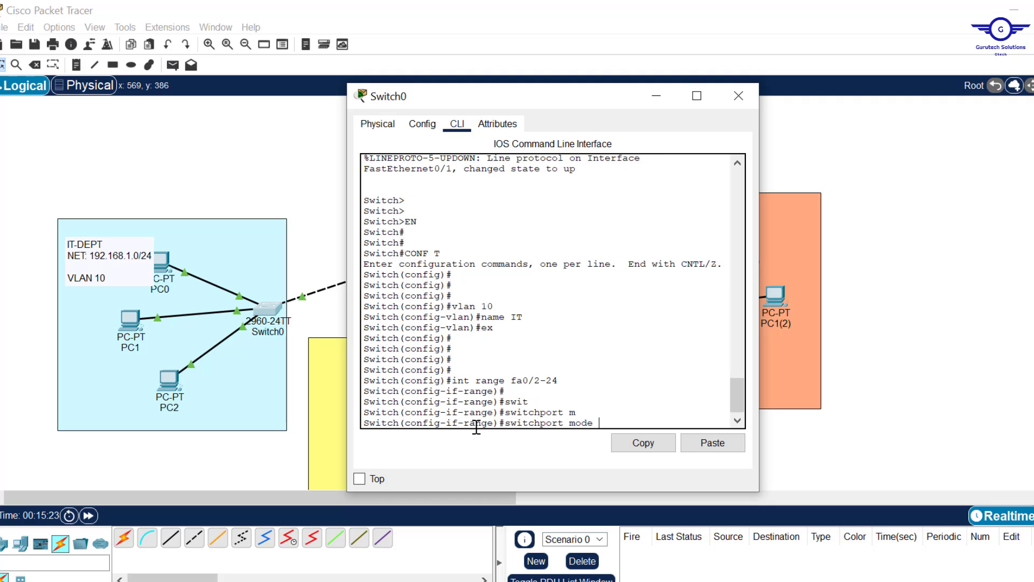
{"action": "type", "text": "a"}
{"action": "key", "text": "Tab"}
{"action": "key", "text": "Return"}
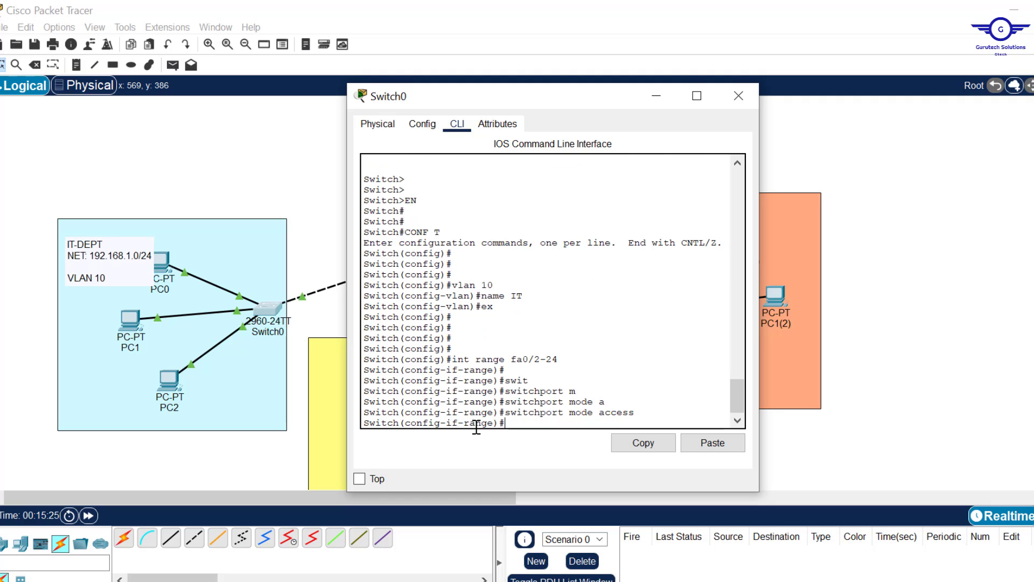
{"action": "left_click_drag", "start_coordinate": [640, 412], "coordinate": [507, 410]}
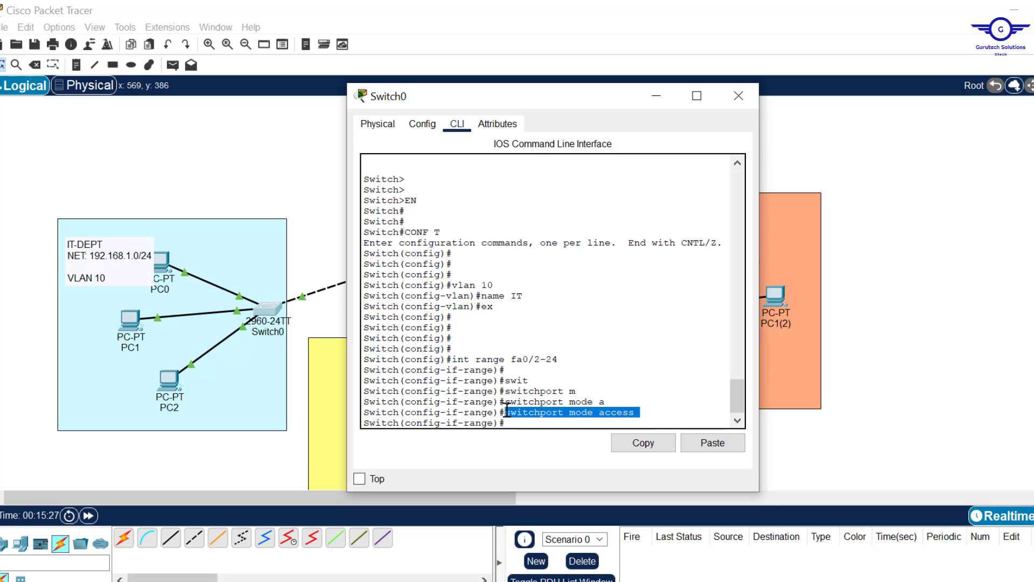
{"action": "key", "text": "Return"}
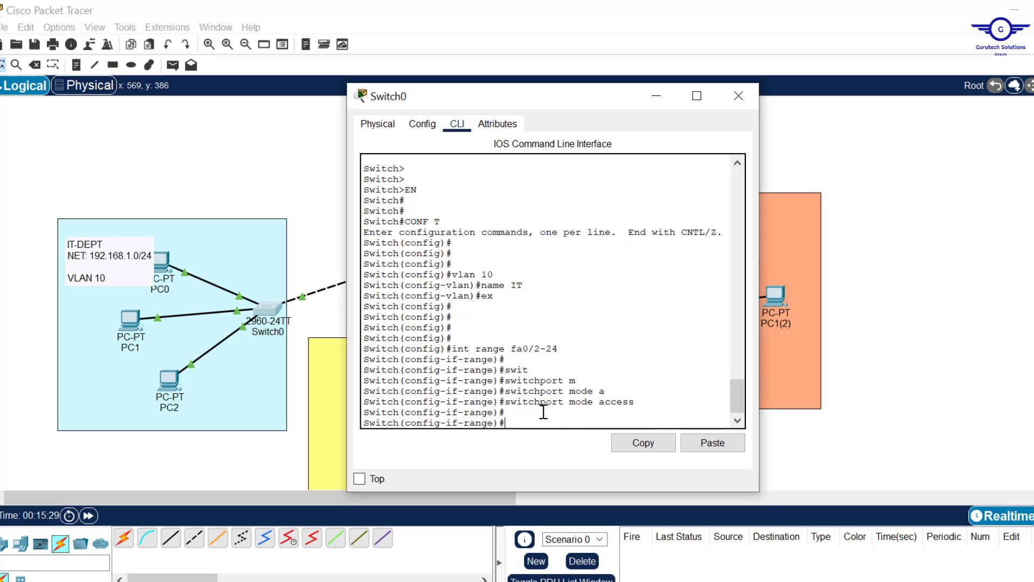
Assign the fa0/2-24 range on Switch0 to VLAN 10 with switchport access vlan 10 and exit to global configuration mode
{"action": "type", "text": "swit"}
{"action": "key", "text": "Tab"}
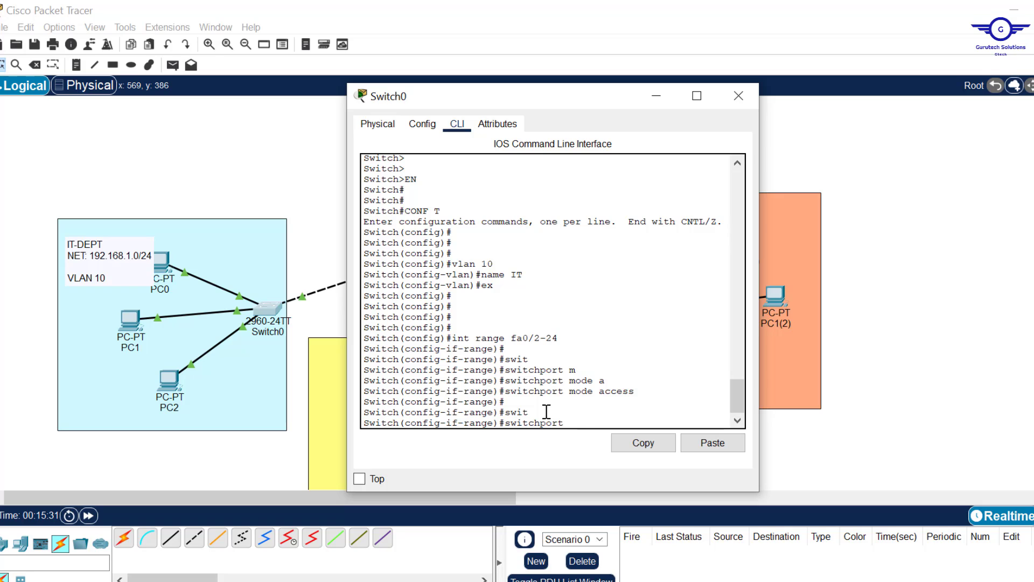
{"action": "type", "text": "a"}
{"action": "key", "text": "Tab"}
{"action": "type", "text": "v"}
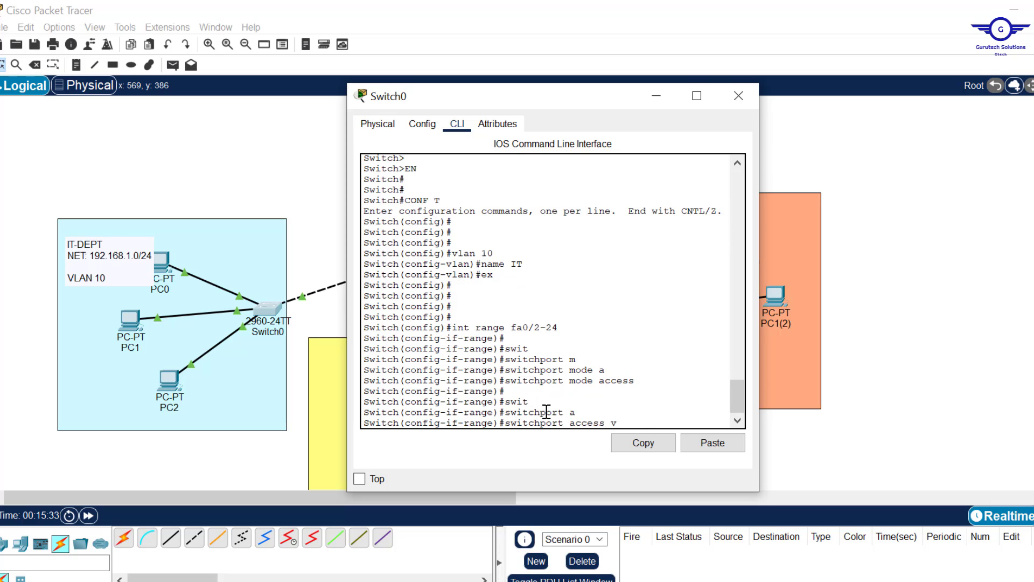
{"action": "key", "text": "Tab"}
{"action": "type", "text": "1"}
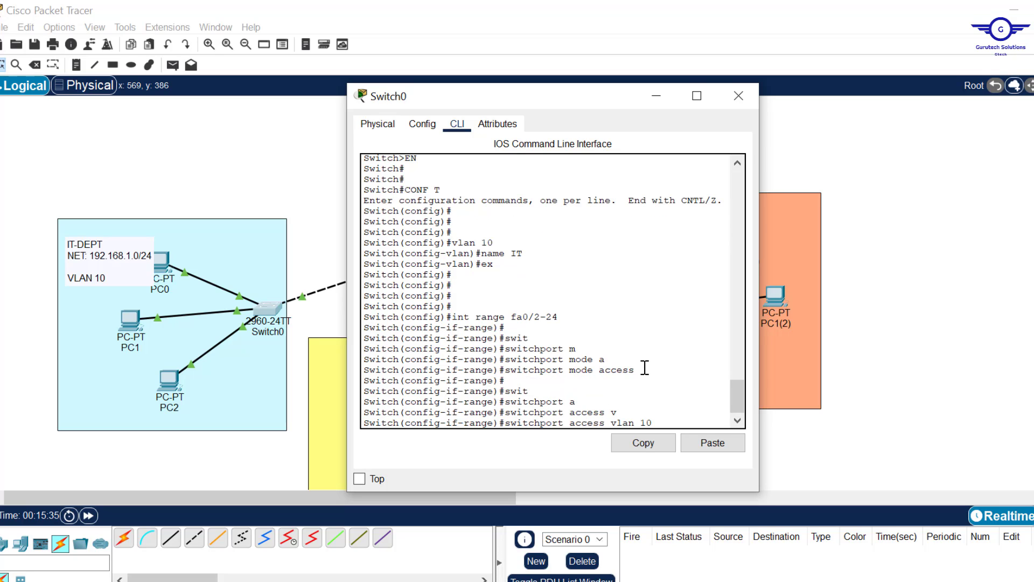
{"action": "left_click_drag", "start_coordinate": [640, 370], "coordinate": [517, 371]}
{"action": "left_click_drag", "start_coordinate": [659, 423], "coordinate": [599, 422]}
{"action": "key", "text": "Return"}
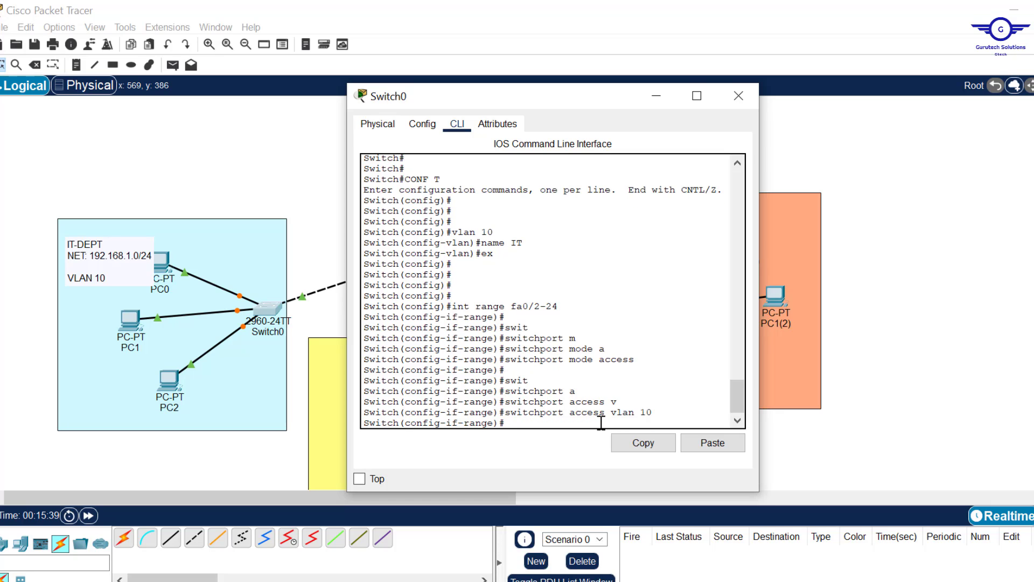
{"action": "type", "text": "exit"}
{"action": "key", "text": "Return"}
{"action": "key", "text": "Return"}
{"action": "key", "text": "Return"}
{"action": "key", "text": "Return"}
{"action": "key", "text": "Return"}
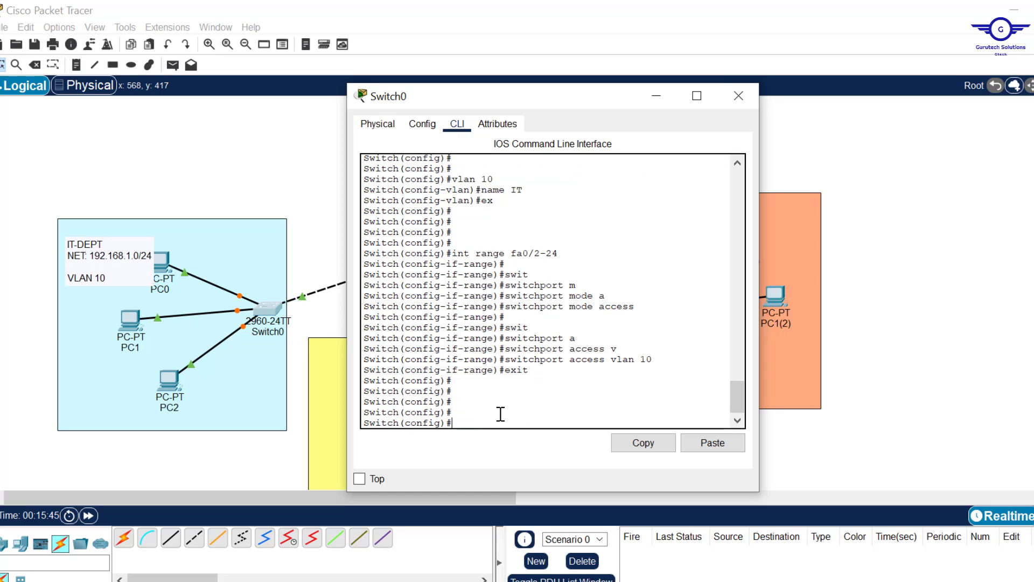
Set interface fa0/1 on Switch0 to trunk mode with switchport mode trunk
{"action": "type", "text": "int fa0/1"}
{"action": "key", "text": "Return"}
{"action": "type", "text": "swi"}
{"action": "key", "text": "Tab"}
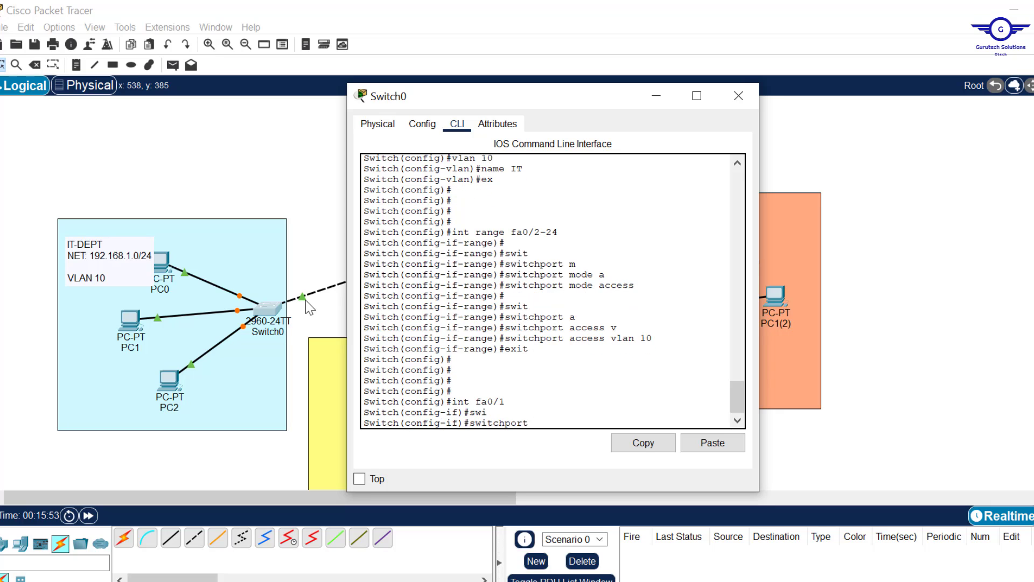
{"action": "type", "text": "m"}
{"action": "key", "text": "Tab"}
{"action": "type", "text": "tr"}
{"action": "key", "text": "Tab"}
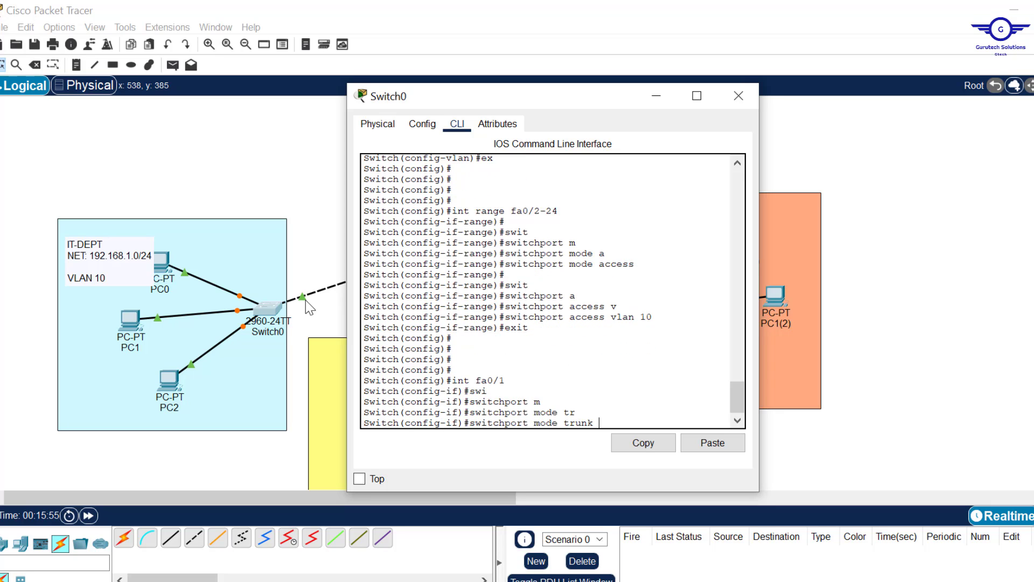
{"action": "key", "text": "Return"}
{"action": "key", "text": "Return"}
{"action": "key", "text": "Return"}
{"action": "key", "text": "Return"}
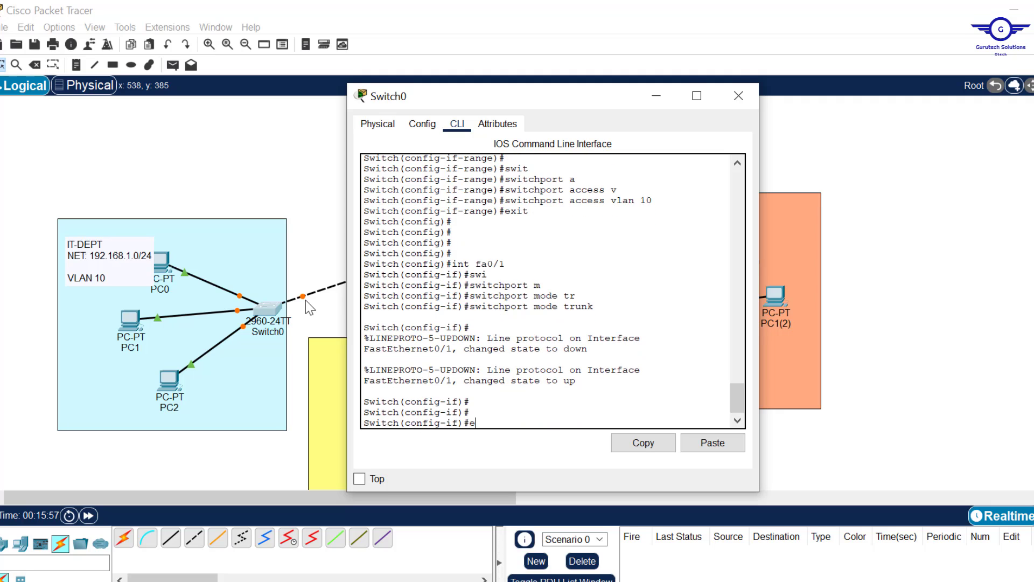
Exit interface configuration on Switch0, save the configuration with do wr, and close the switch's window
{"action": "type", "text": "exit"}
{"action": "key", "text": "Return"}
{"action": "key", "text": "Return"}
{"action": "key", "text": "Return"}
{"action": "type", "text": "do "}
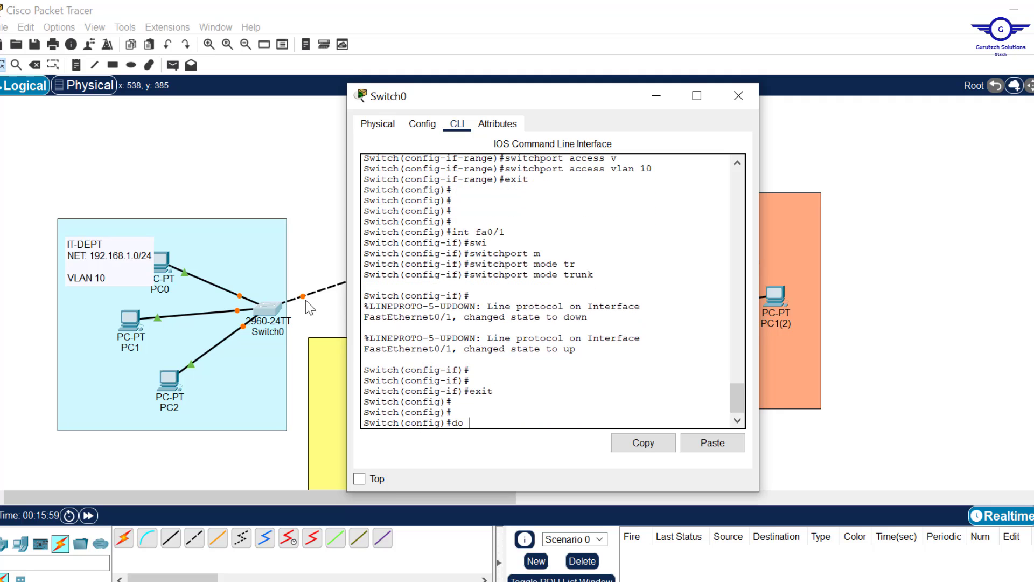
{"action": "type", "text": "wr"}
{"action": "key", "text": "Return"}
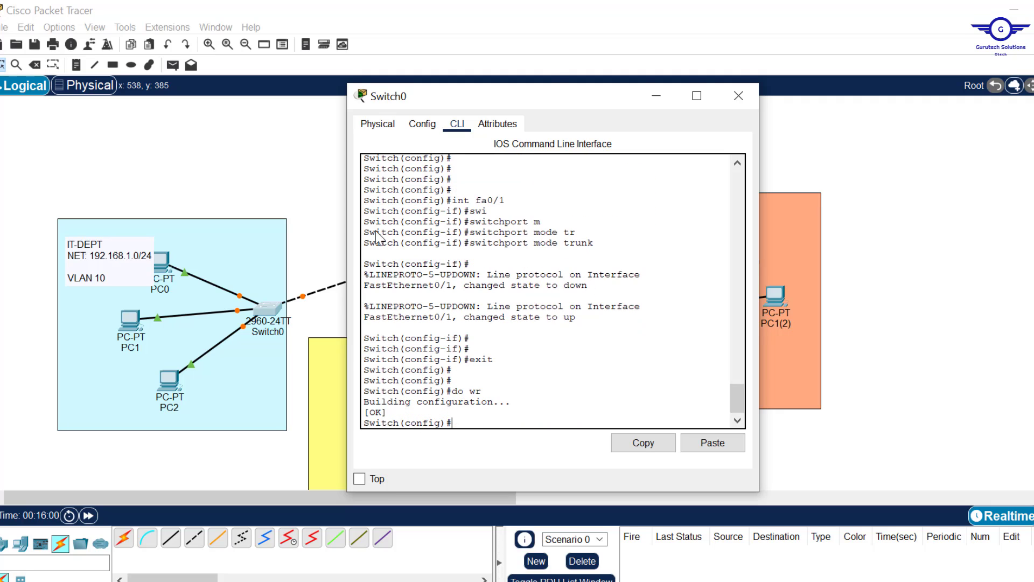
{"action": "left_click", "coordinate": [738, 96]}
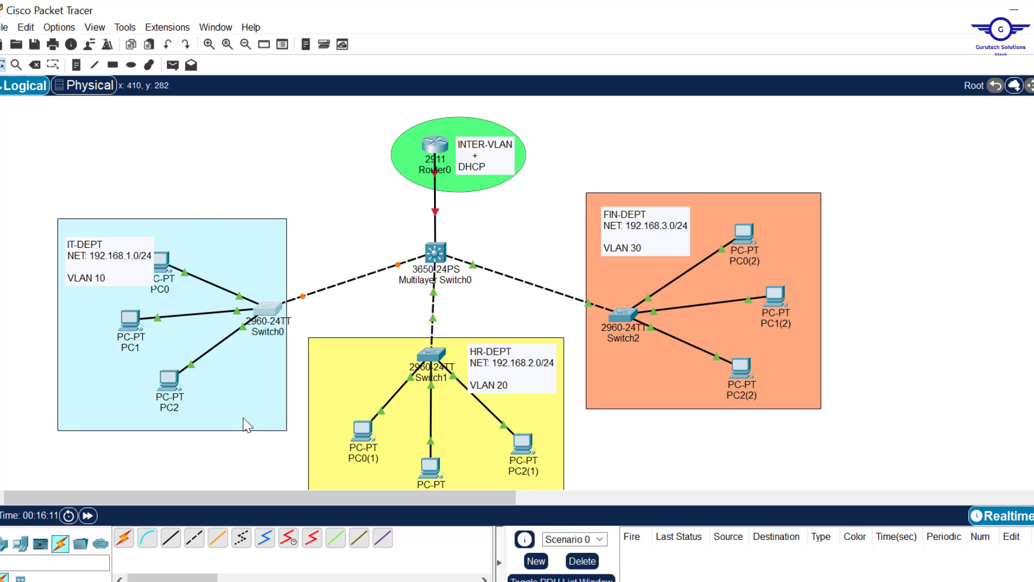
On Switch1, create VLAN 20 named HR with fa0/2-24 as its access ports, and set fa0/1 to trunk mode
{"action": "left_click", "coordinate": [434, 356]}
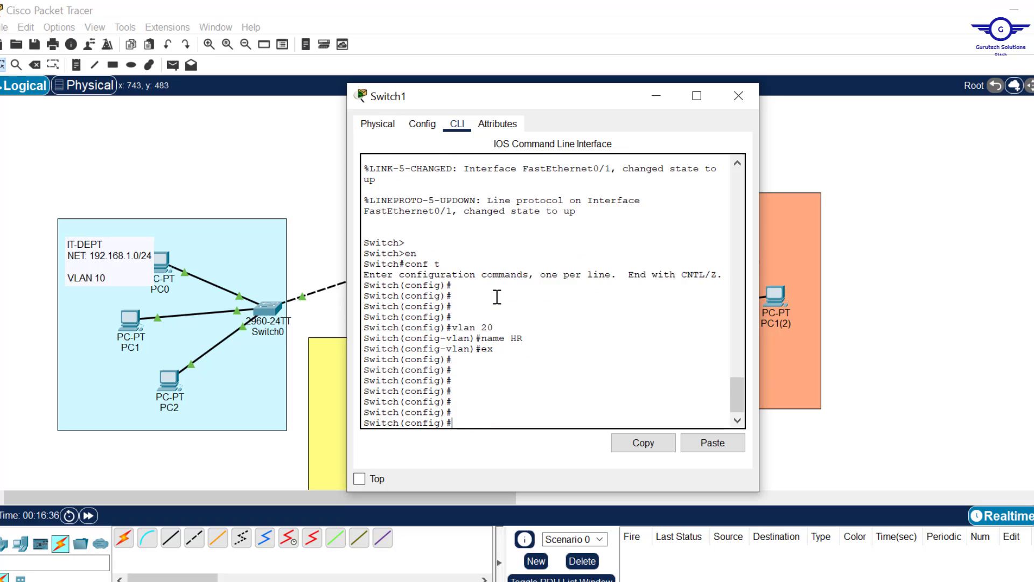
{"action": "type", "text": "int range fa0/2-24"}
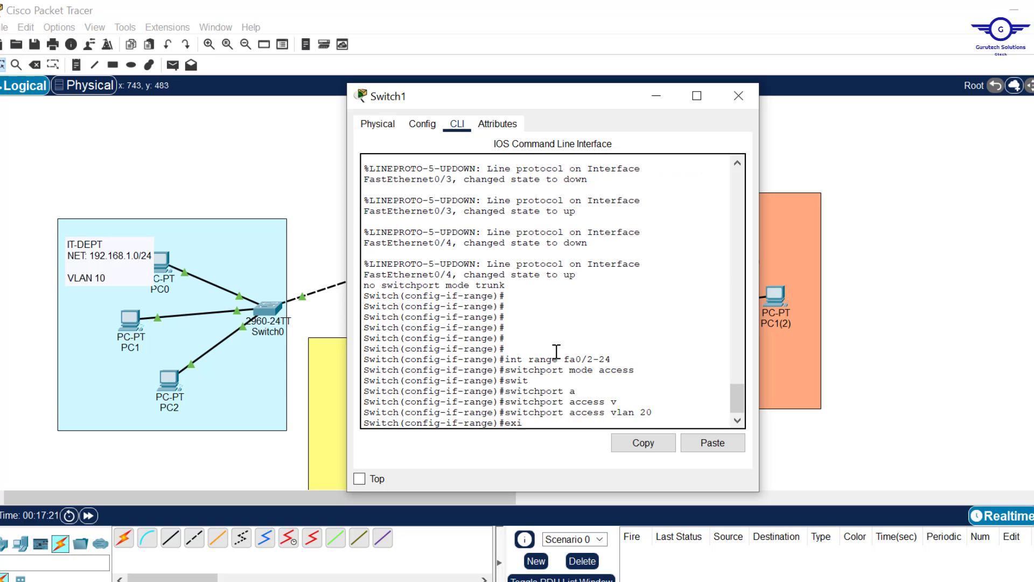
{"action": "type", "text": "int fa0/1"}
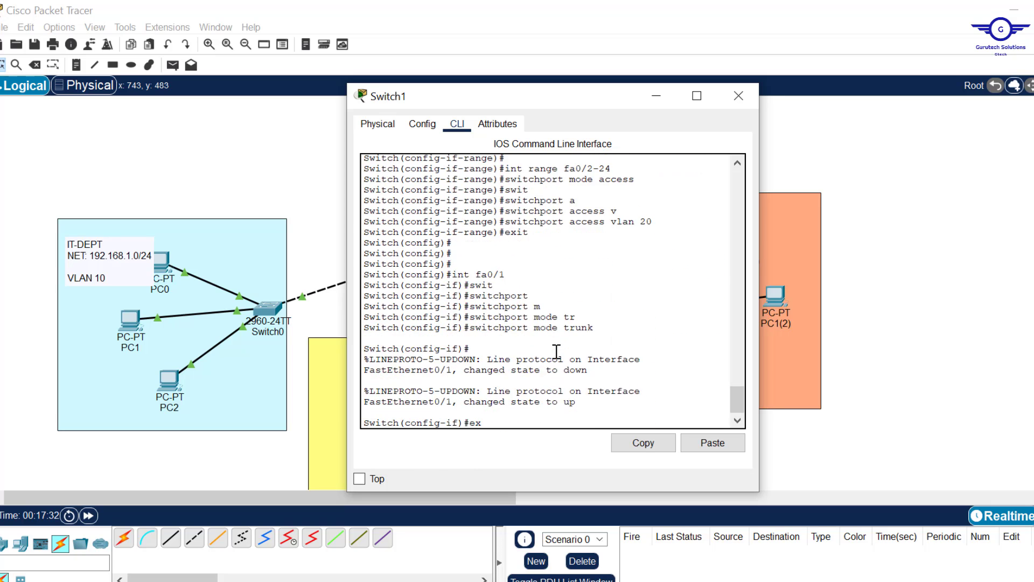
{"action": "left_click", "coordinate": [739, 96]}
On Switch2, create VLAN 30 named FIN and set the fa0/2-24 interface range to access mode
{"action": "left_click", "coordinate": [623, 367]}
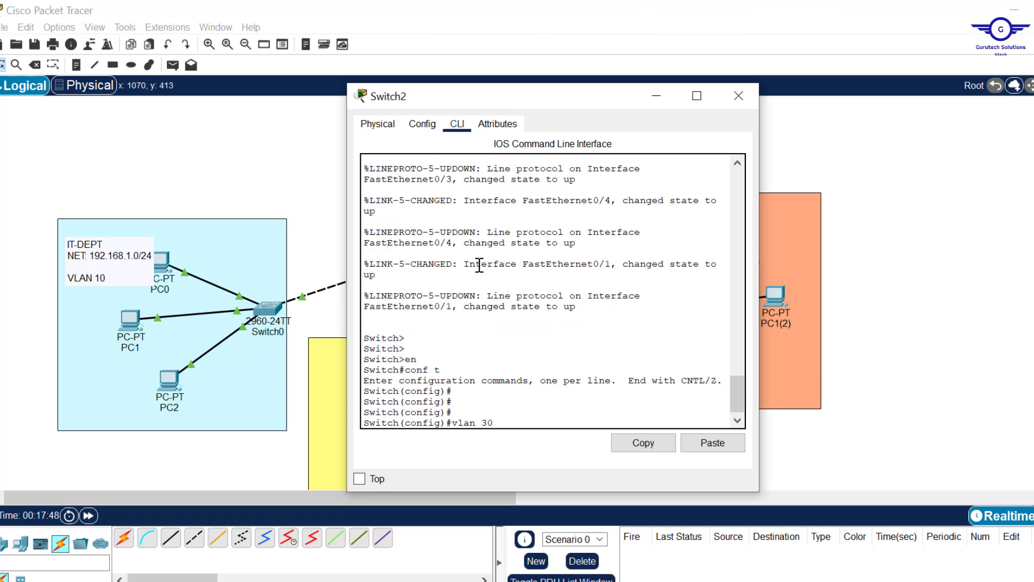
{"action": "type", "text": "name FIN   ex    int range fa0/2-24 swit switchport m switchport mode a switchport mode access swi "}
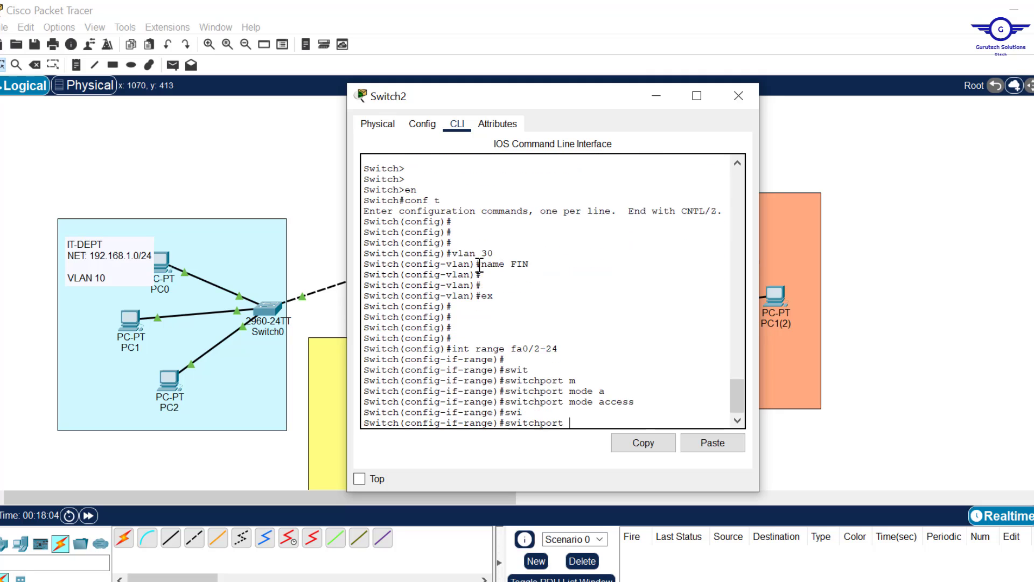
Assign fa0/2-24 on Switch2 to VLAN 30, set fa0/1 to trunk mode, and save with do wr
{"action": "type", "text": "switchport a switchport access v switchport access vlan 30 exit    int fa0/1 swit switchport m switchport mode tr switchport mode trunk   exit    do wr"}
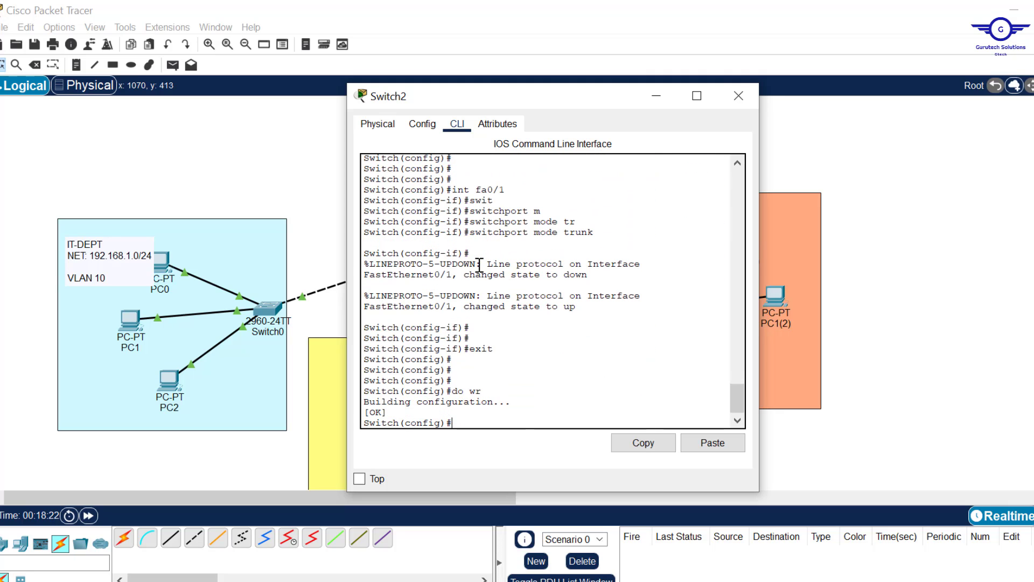
{"action": "left_click", "coordinate": [738, 96]}
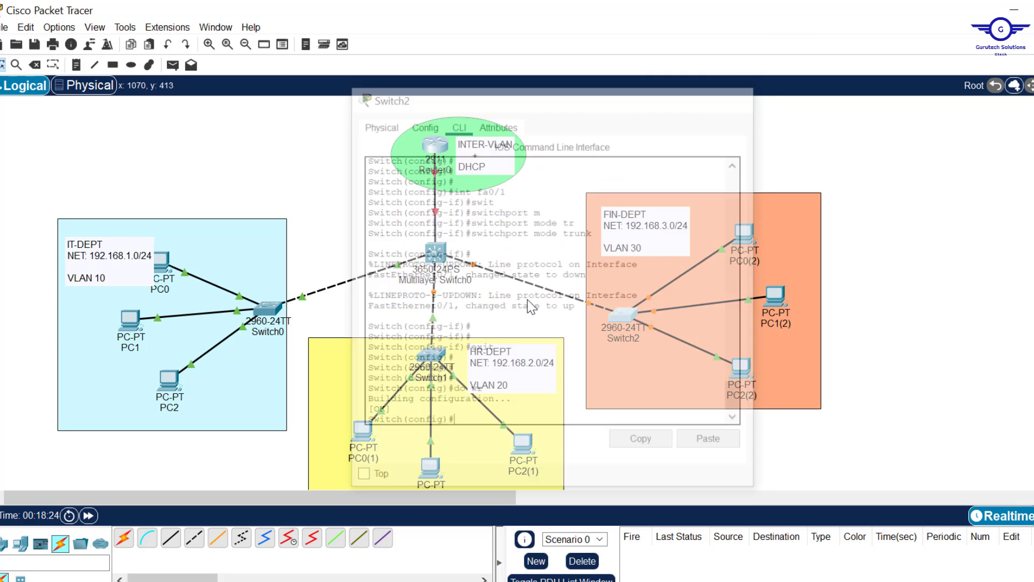
Review step 2 of config-guide.txt on VLANs and trunks, and inspect Multilayer Switch0 between the department switches and the router
{"action": "key", "text": "alt+Tab"}
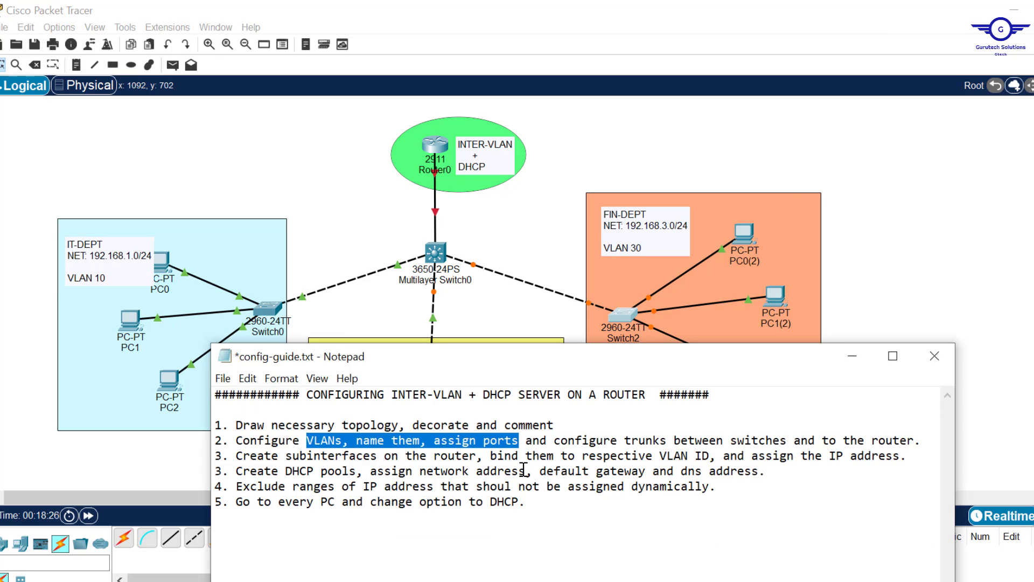
{"action": "left_click_drag", "start_coordinate": [237, 440], "coordinate": [814, 438]}
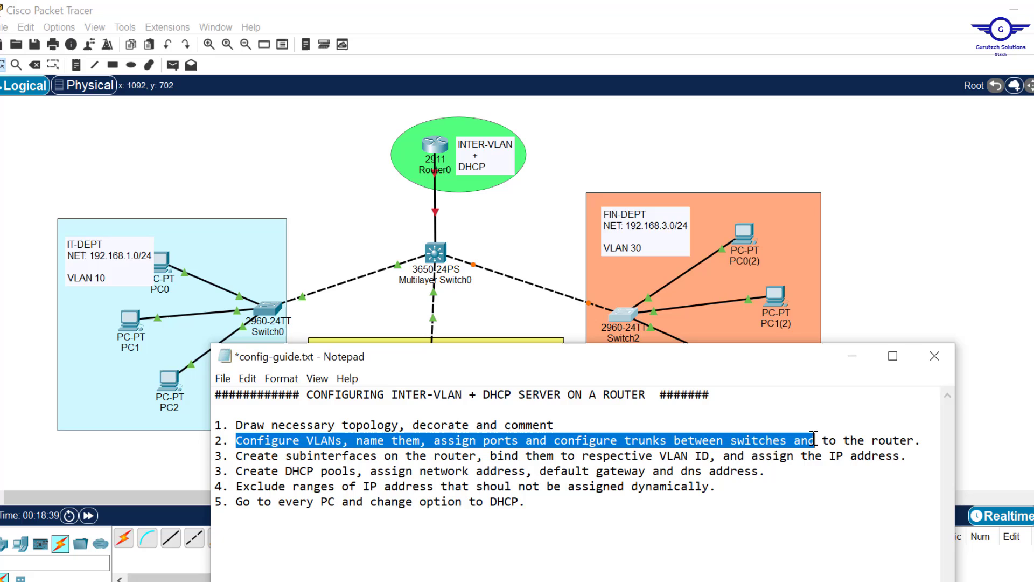
{"action": "left_click", "coordinate": [536, 212]}
{"action": "left_click_drag", "start_coordinate": [391, 221], "coordinate": [481, 281]}
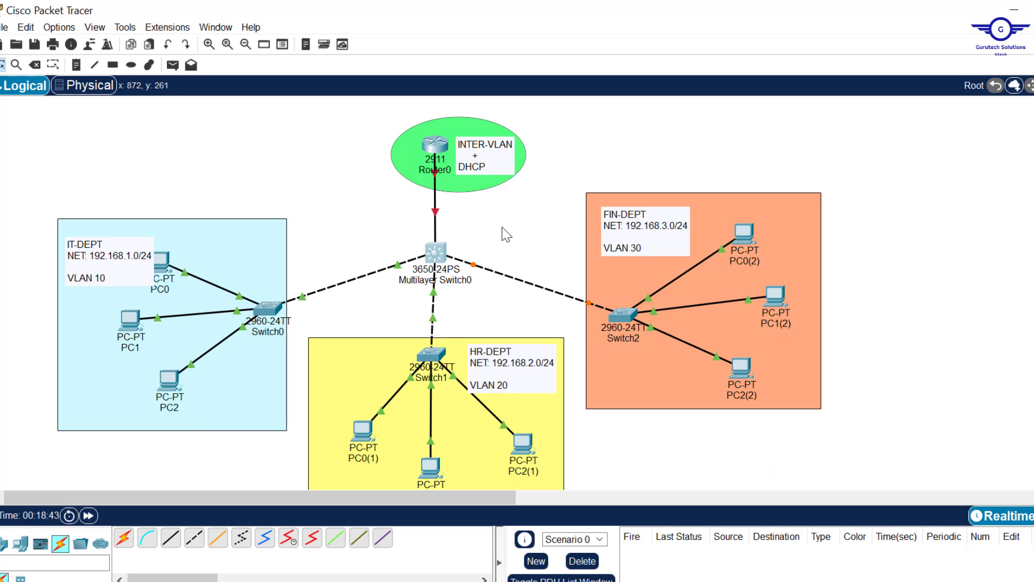
{"action": "left_click", "coordinate": [383, 221]}
{"action": "left_click_drag", "start_coordinate": [400, 233], "coordinate": [478, 289]}
{"action": "left_click", "coordinate": [438, 255]}
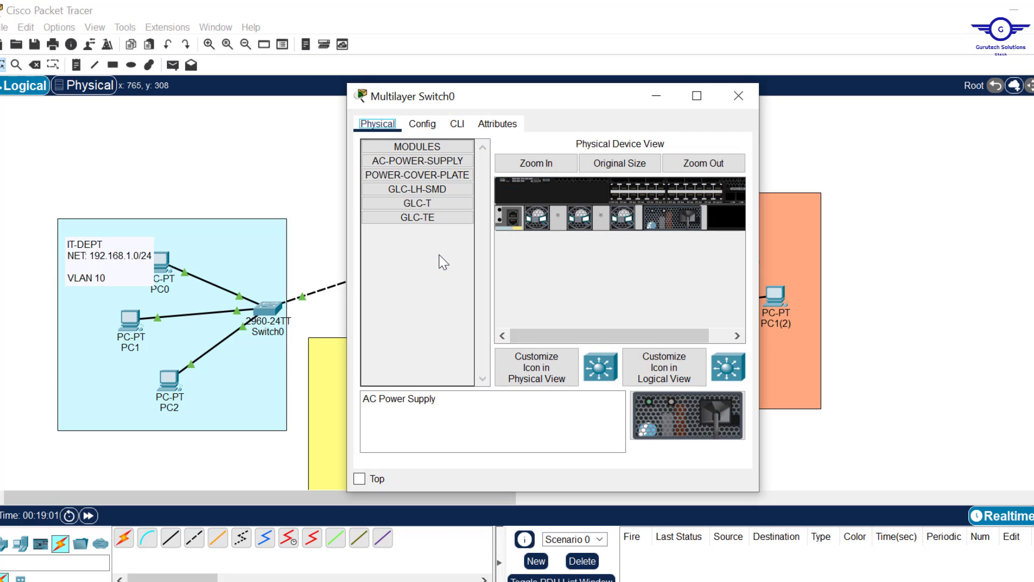
{"action": "left_click", "coordinate": [743, 98]}
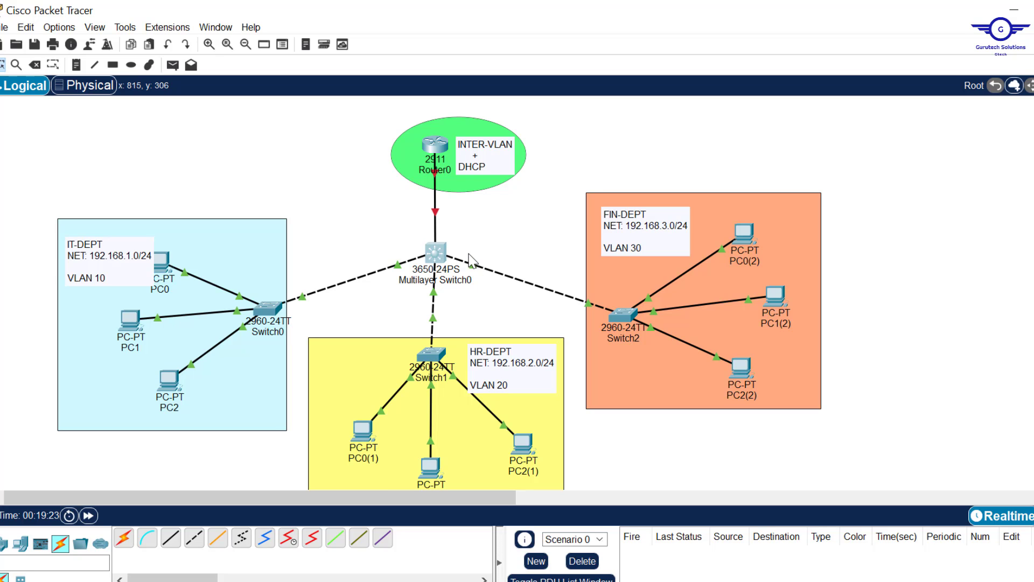
Open the command line of Multilayer Switch0 and decline the initial configuration dialog with no
{"action": "left_click", "coordinate": [441, 252]}
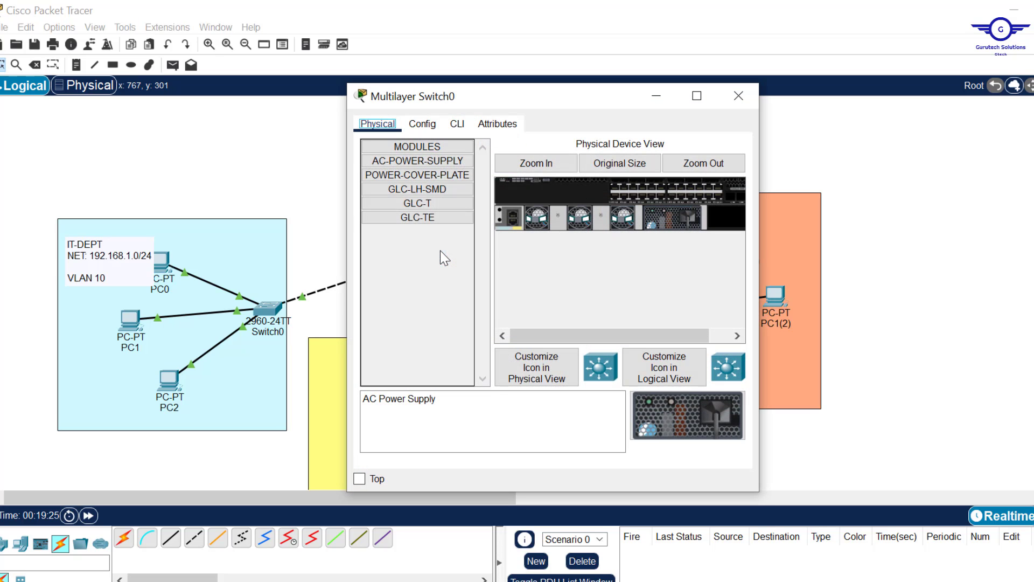
{"action": "left_click", "coordinate": [457, 123]}
{"action": "key", "text": "Return"}
{"action": "key", "text": "Return"}
{"action": "key", "text": "Return"}
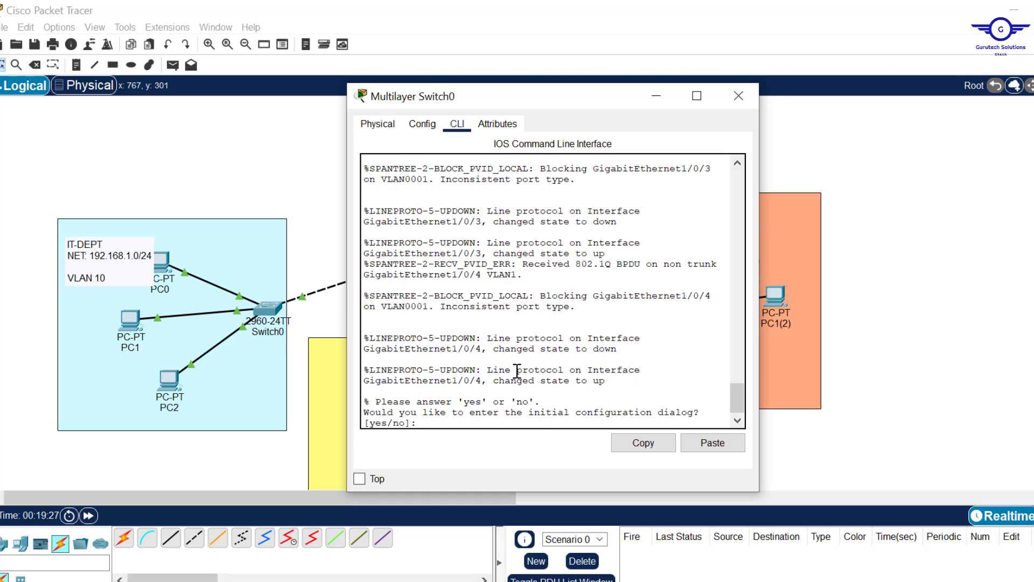
{"action": "type", "text": "no"}
{"action": "key", "text": "Return"}
{"action": "key", "text": "Return"}
{"action": "key", "text": "Return"}
{"action": "key", "text": "Return"}
{"action": "key", "text": "Return"}
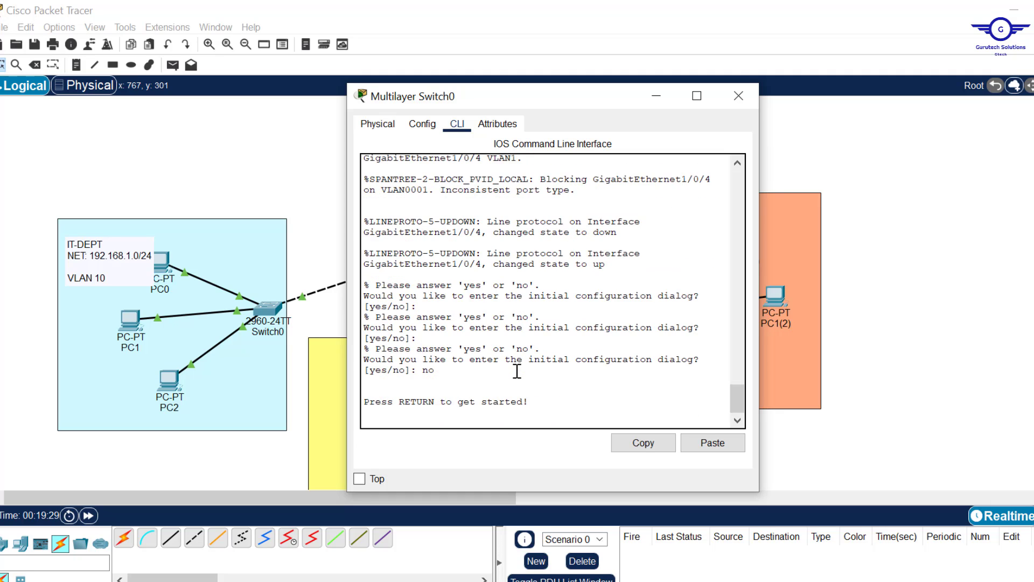
Enter global configuration mode on Multilayer Switch0 with en and conf t
{"action": "type", "text": "en"}
{"action": "key", "text": "Return"}
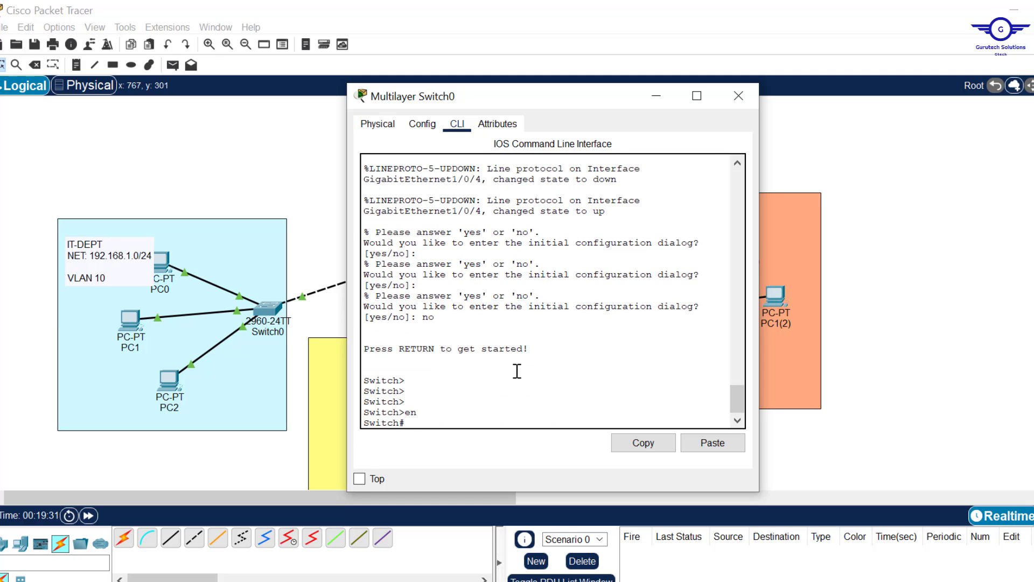
{"action": "type", "text": "conf t"}
{"action": "key", "text": "Return"}
{"action": "key", "text": "Return"}
{"action": "key", "text": "Return"}
{"action": "key", "text": "Return"}
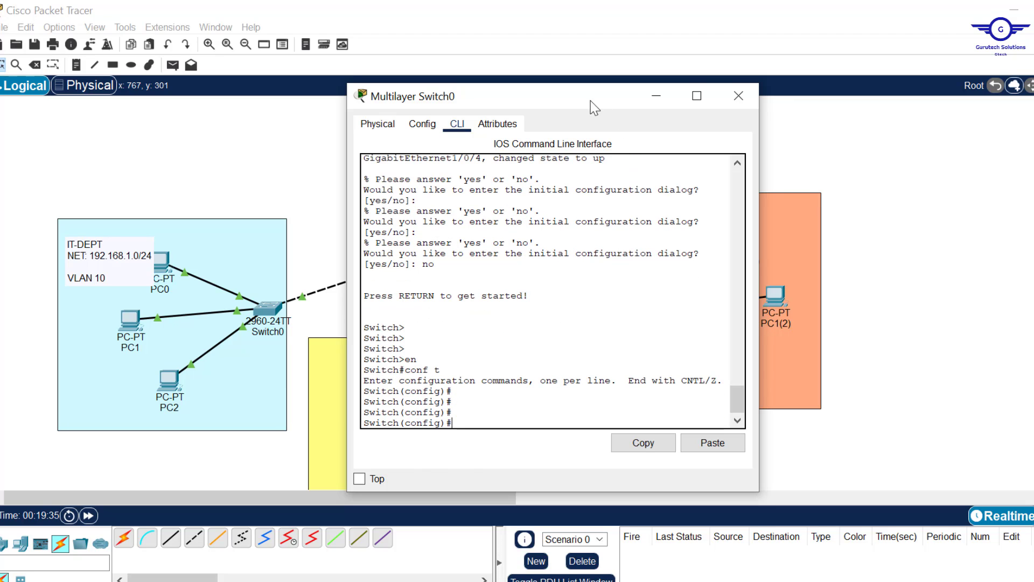
Return to the command line of Multilayer Switch0 and create VLAN 10 named IT
{"action": "left_click", "coordinate": [928, 221]}
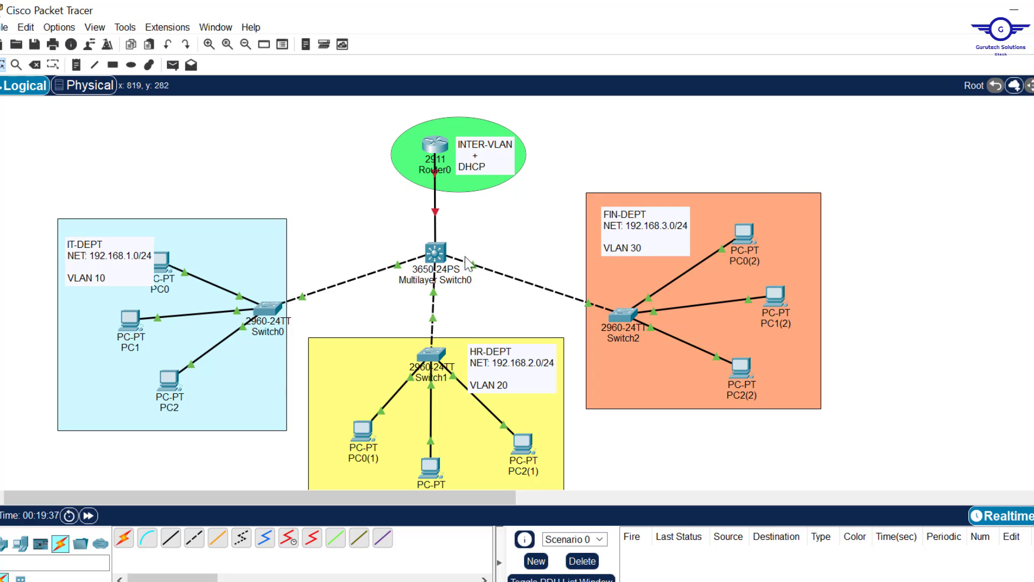
{"action": "left_click", "coordinate": [435, 252]}
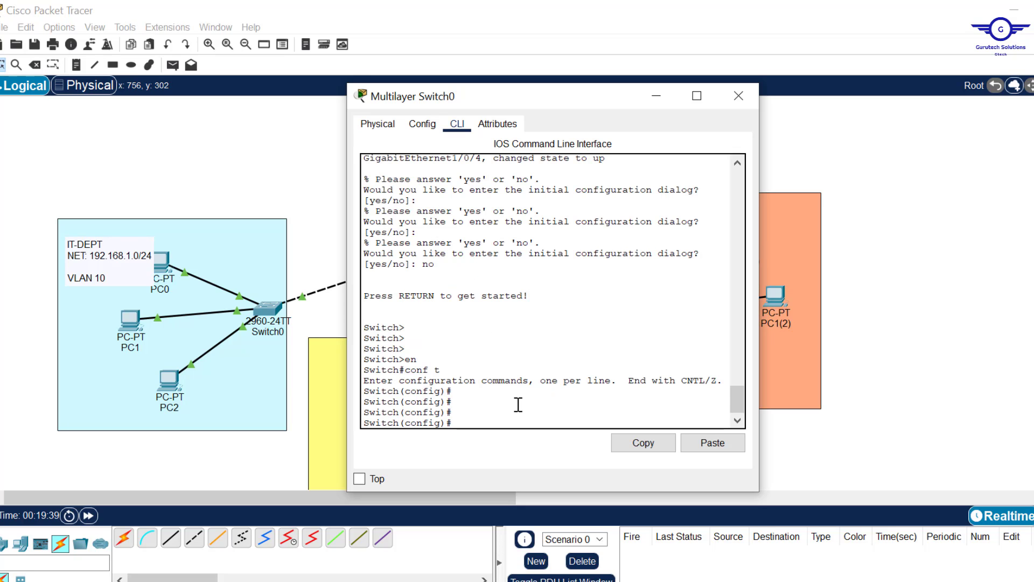
{"action": "type", "text": "vlan 10"}
{"action": "key", "text": "Return"}
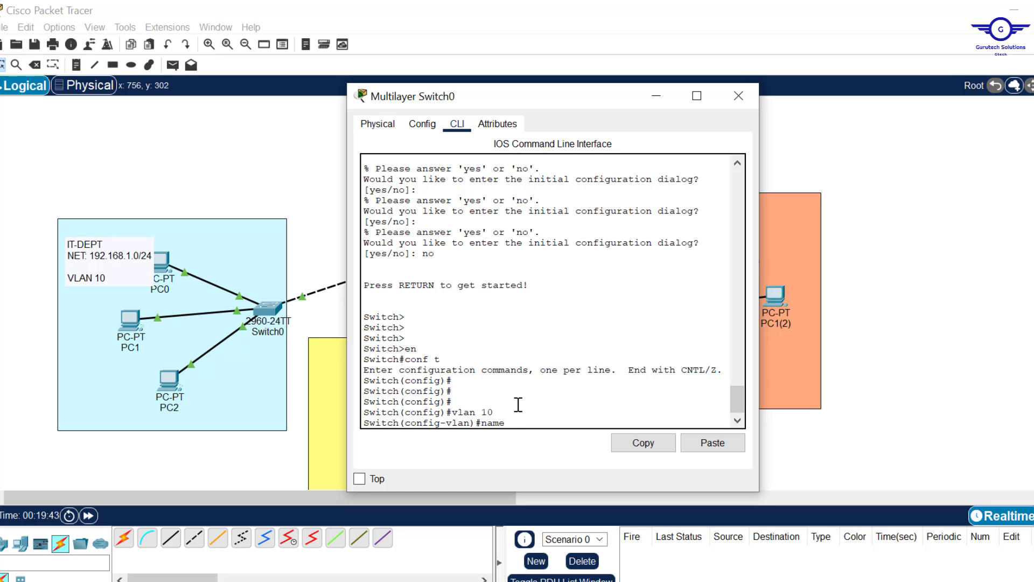
{"action": "type", "text": "name IT"}
{"action": "key", "text": "Return"}
{"action": "key", "text": "Return"}
Create VLAN 20 named HR on Multilayer Switch0
{"action": "key", "text": "Up"}
{"action": "key", "text": "Up"}
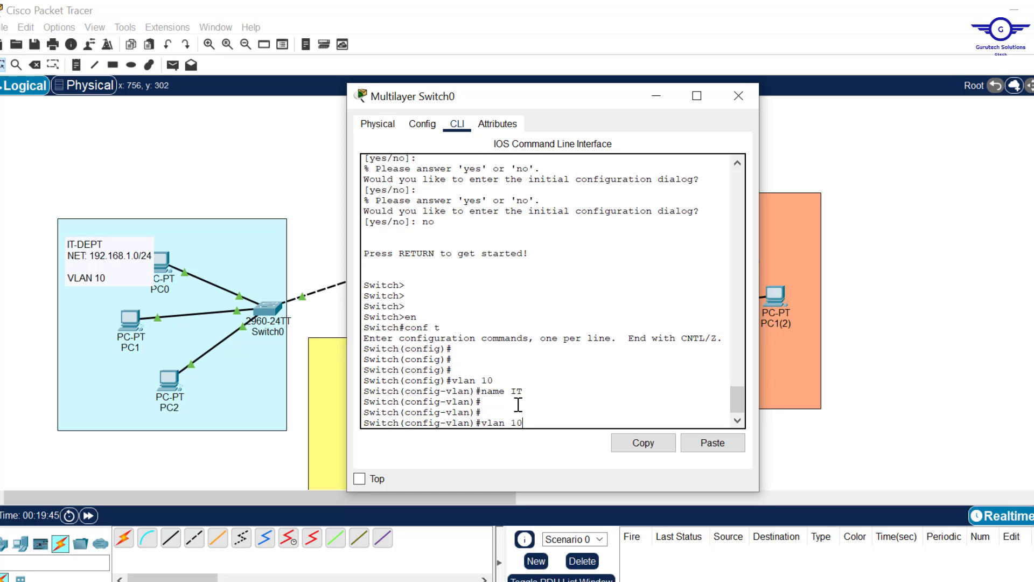
{"action": "type", "text": "2"}
{"action": "key", "text": "Return"}
{"action": "type", "text": "nfig-vlan)#n"}
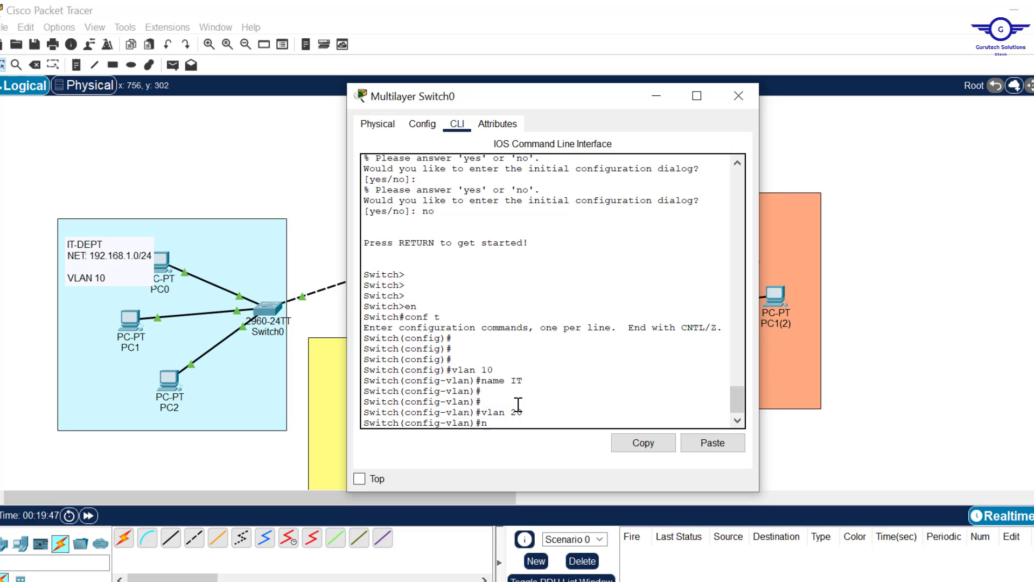
{"action": "type", "text": "ame HR"}
{"action": "key", "text": "Return"}
{"action": "key", "text": "Return"}
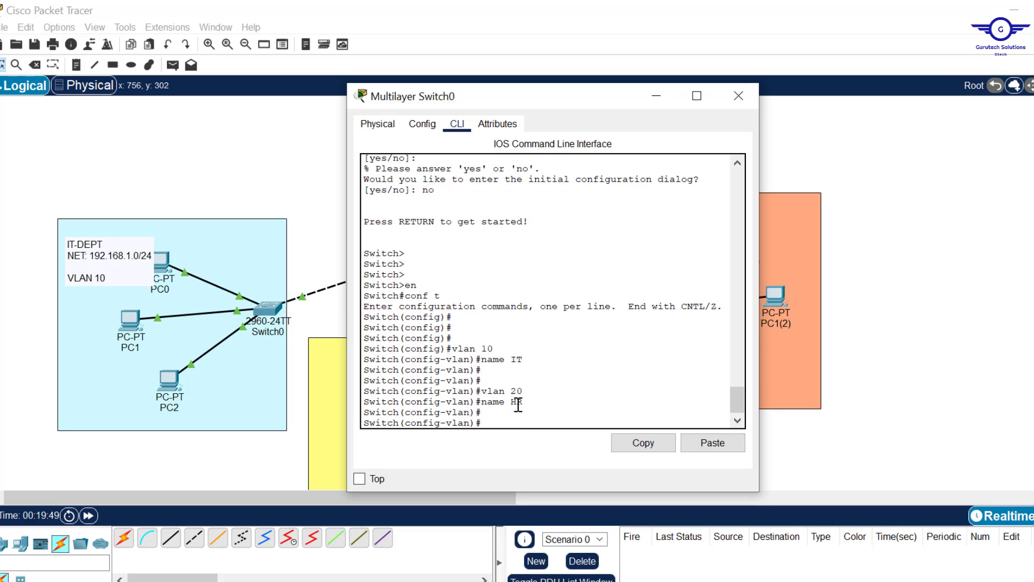
Create VLAN 30 on Multilayer Switch0
{"action": "key", "text": "Up"}
{"action": "key", "text": "Up"}
{"action": "key", "text": "Up"}
{"action": "key", "text": "Up"}
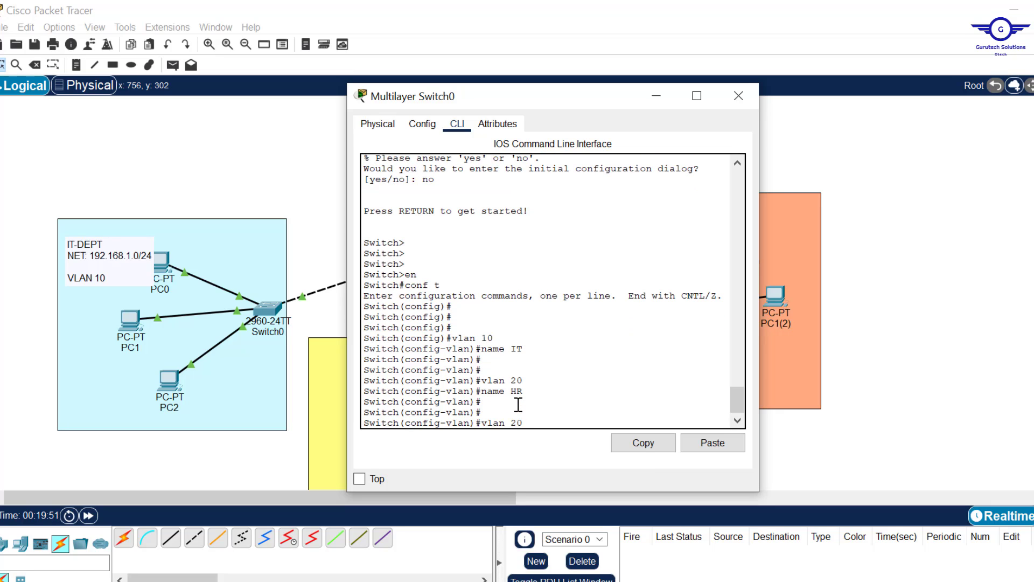
{"action": "key", "text": "BackSpace"}
{"action": "key", "text": "BackSpace"}
{"action": "type", "text": "30"}
{"action": "key", "text": "Return"}
Name VLAN 30 FIN and return to global configuration mode with exit
{"action": "type", "text": "nfig-vlan)#n"}
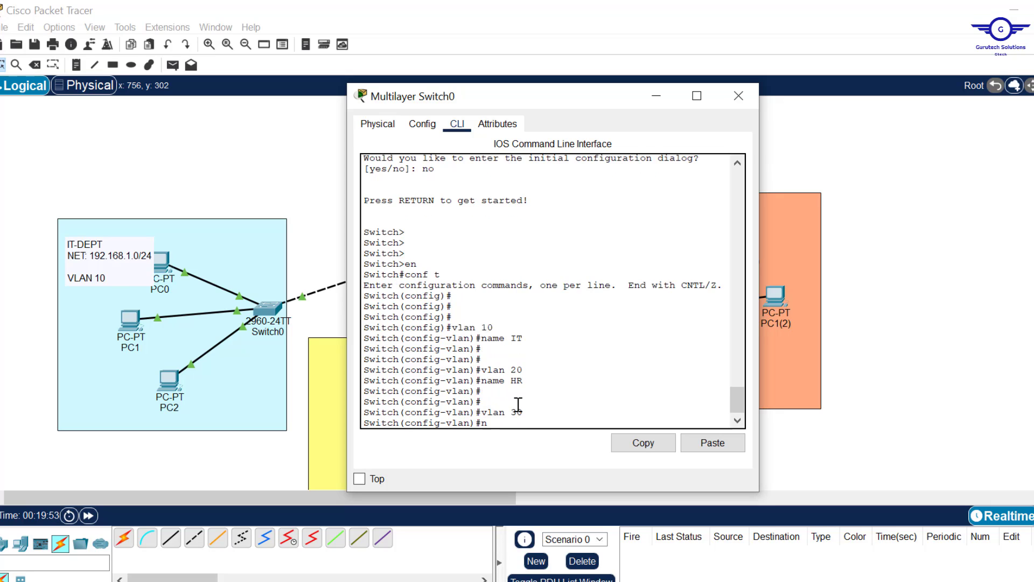
{"action": "type", "text": "ame FI"}
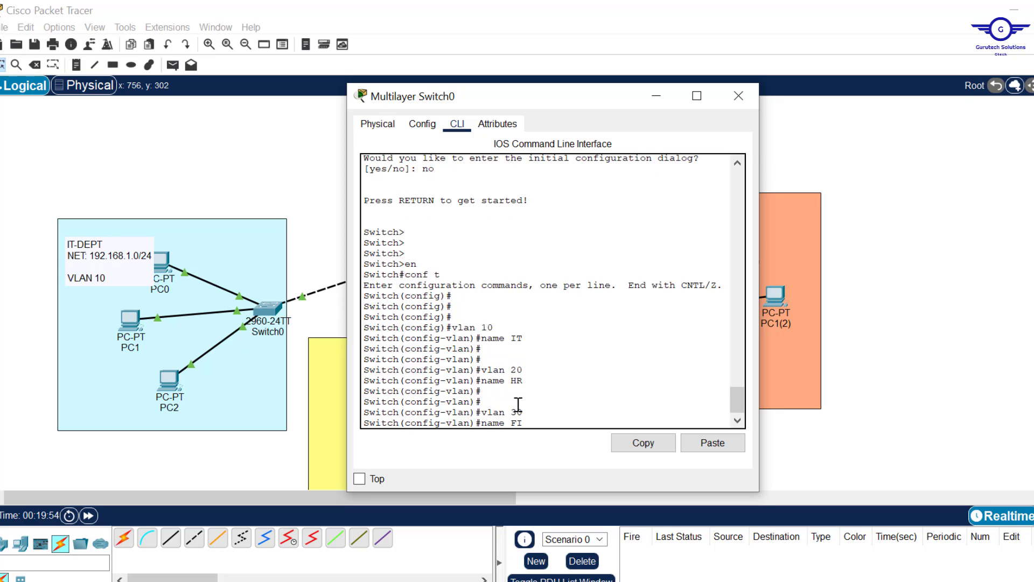
{"action": "type", "text": "n"}
{"action": "key", "text": "BackSpace"}
{"action": "type", "text": "N"}
{"action": "key", "text": "Return"}
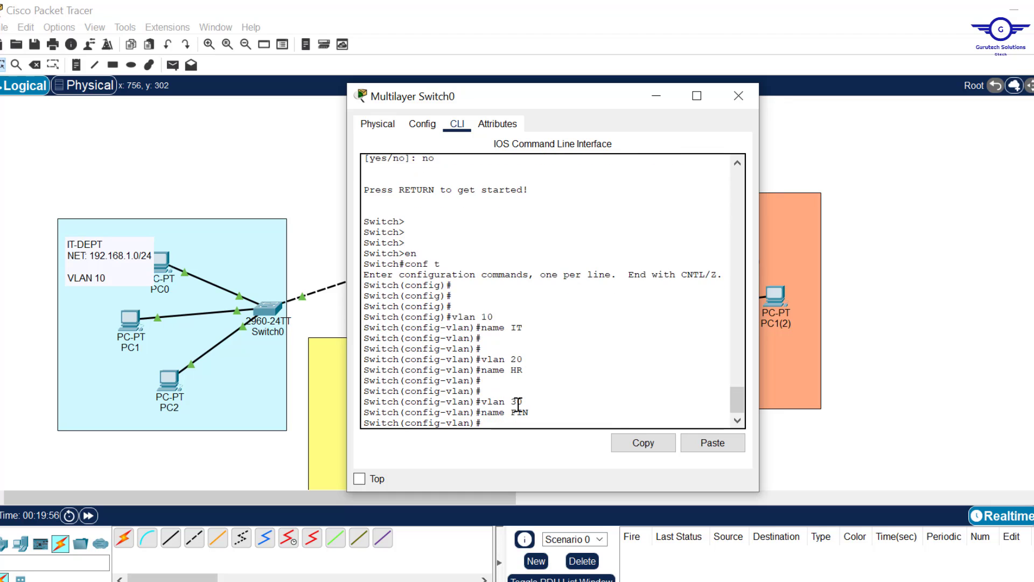
{"action": "type", "text": "exit"}
{"action": "key", "text": "Return"}
{"action": "key", "text": "Return"}
{"action": "key", "text": "Return"}
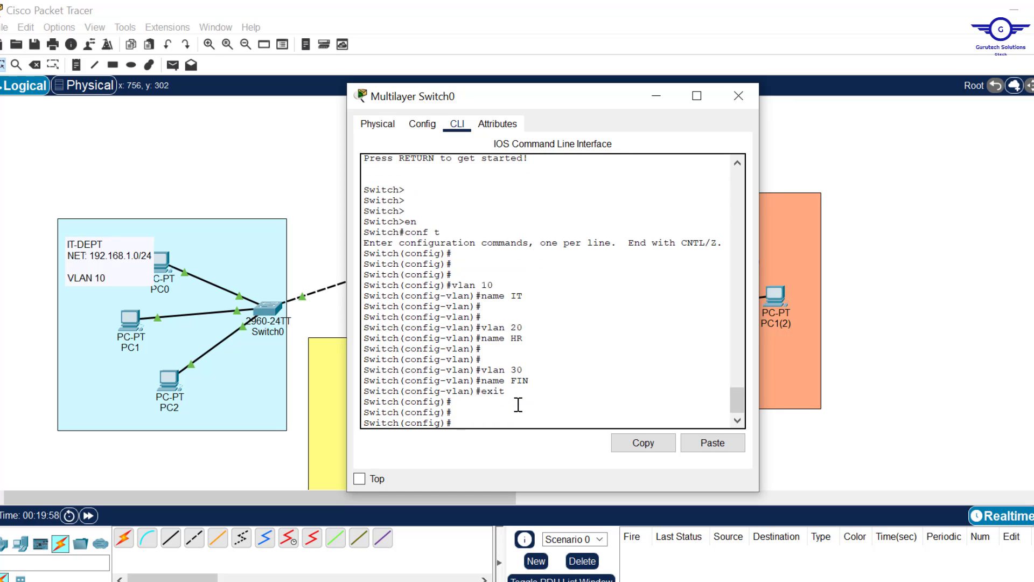
Check the port labels around Multilayer Switch0 in the topology and enter its interface range gig1/0/1-4
{"action": "left_click", "coordinate": [656, 98]}
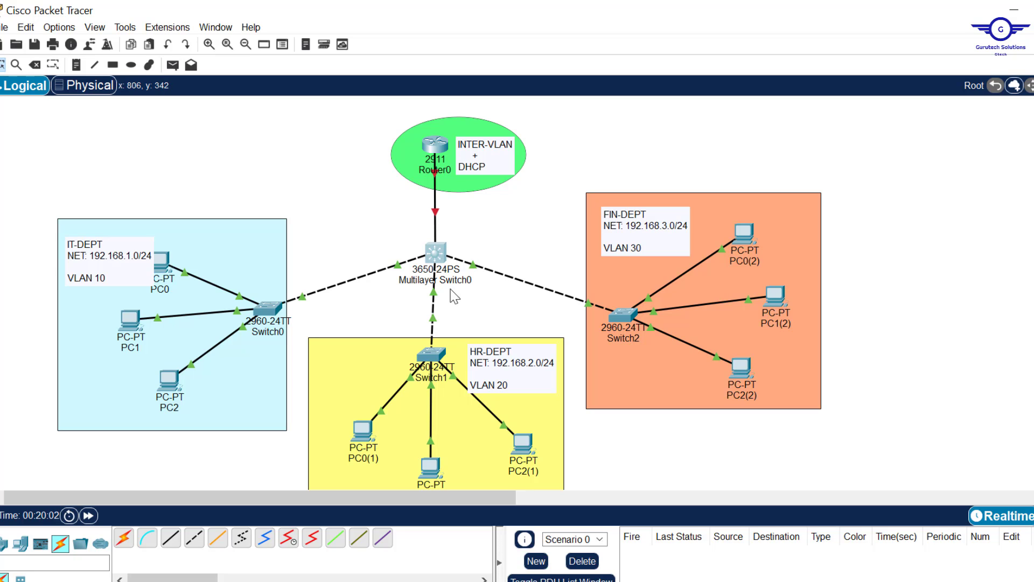
{"action": "left_click", "coordinate": [439, 253]}
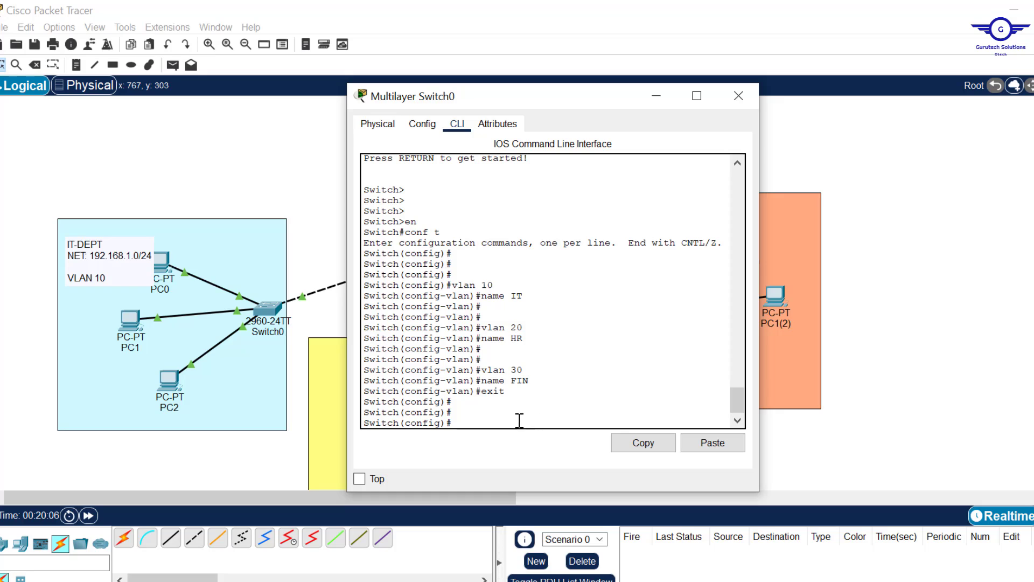
{"action": "type", "text": "nt range gi"}
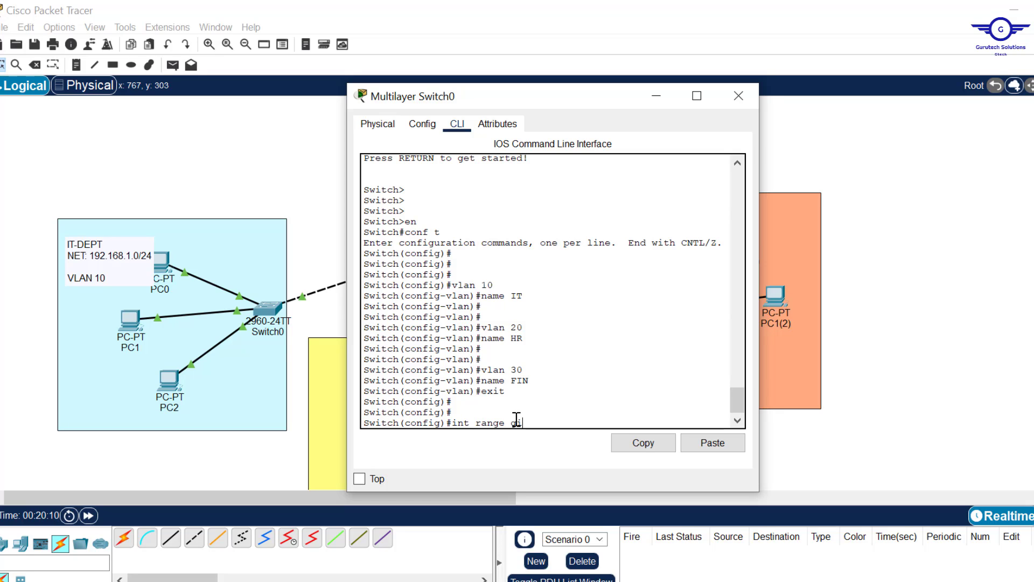
{"action": "type", "text": "g1/0"}
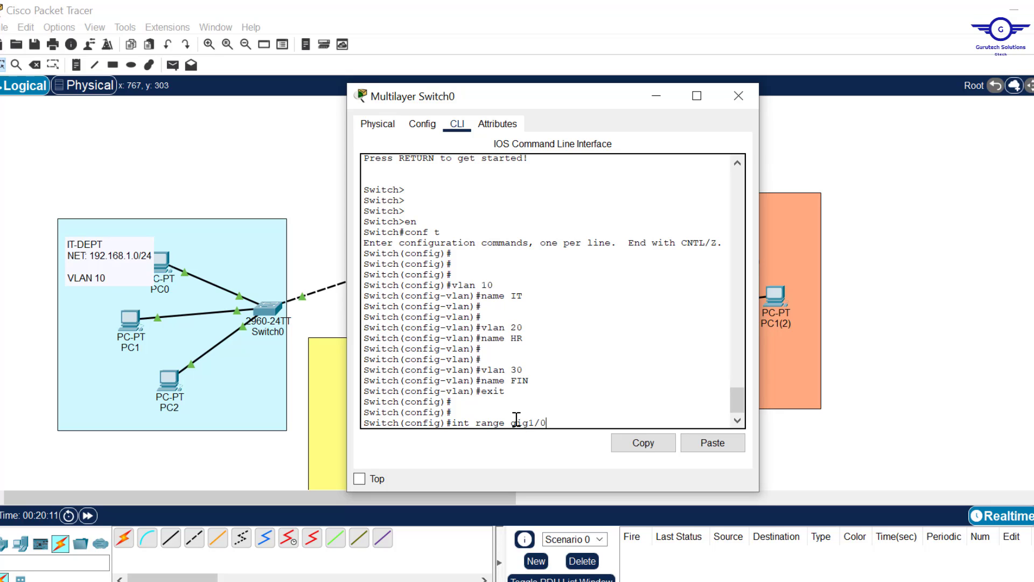
{"action": "type", "text": "/1-4"}
{"action": "left_click_drag", "start_coordinate": [596, 422], "coordinate": [523, 424]}
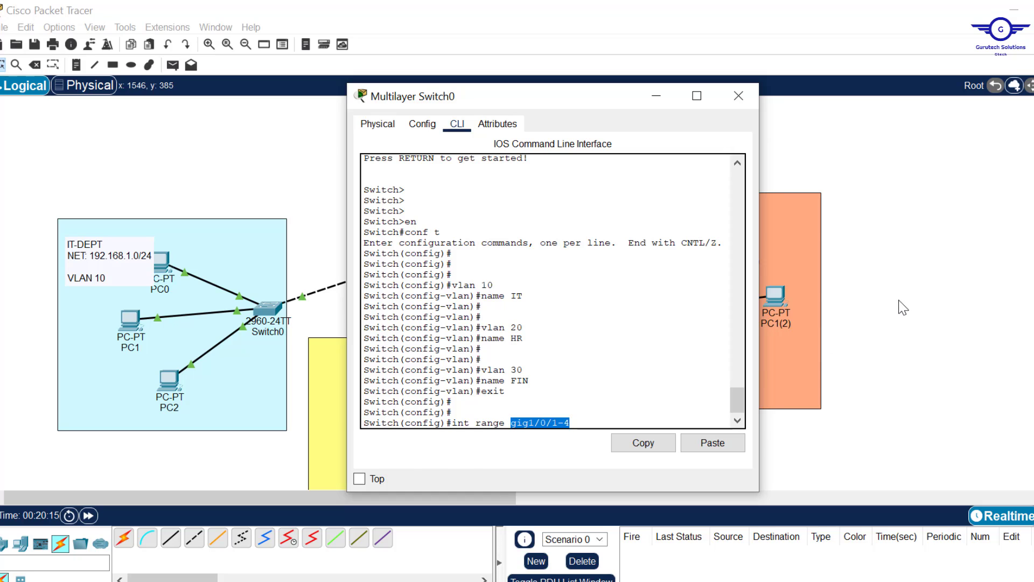
{"action": "key", "text": "alt+F4"}
{"action": "left_click_drag", "start_coordinate": [525, 197], "coordinate": [473, 214]}
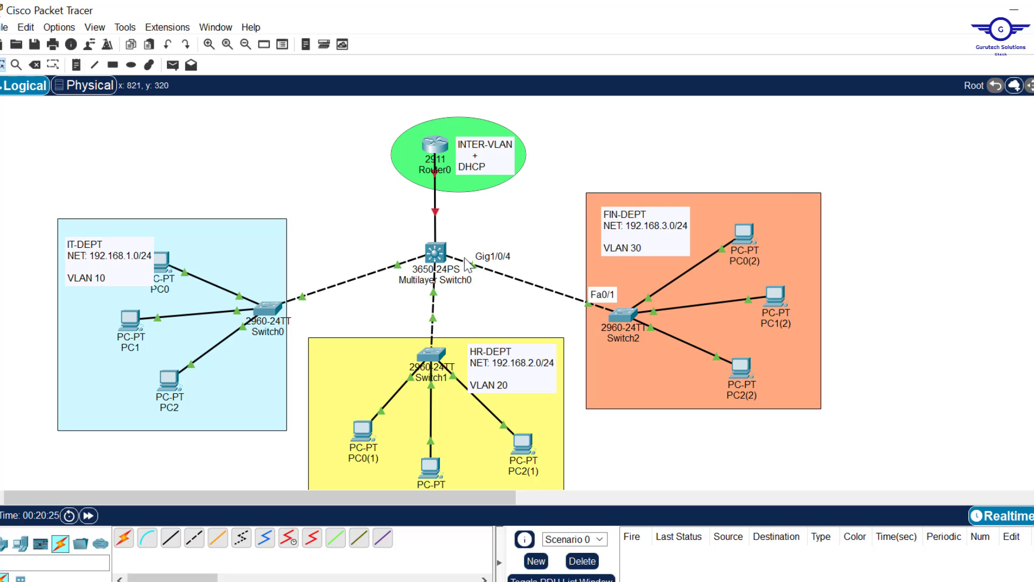
{"action": "left_click", "coordinate": [435, 253]}
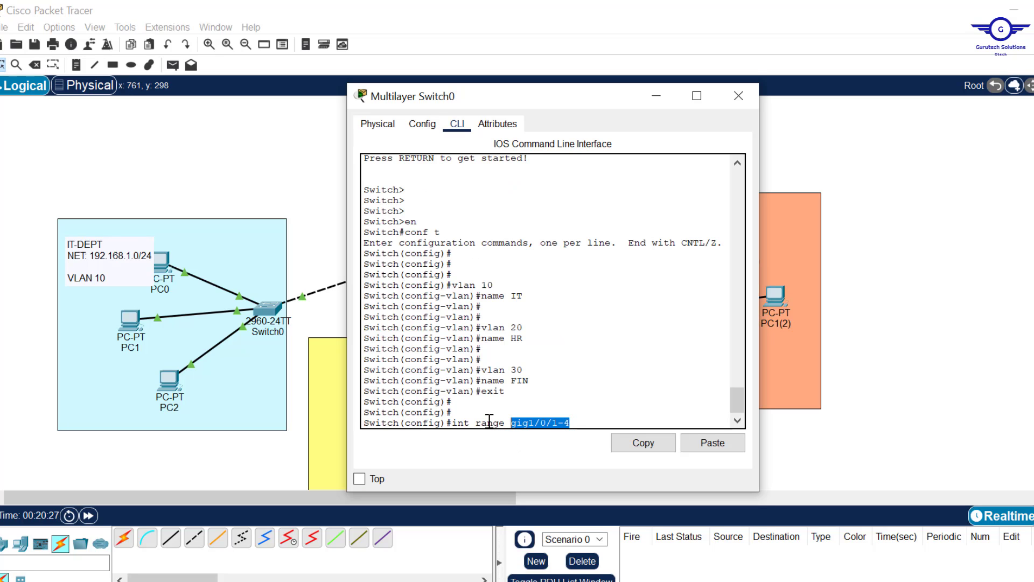
{"action": "left_click", "coordinate": [523, 422]}
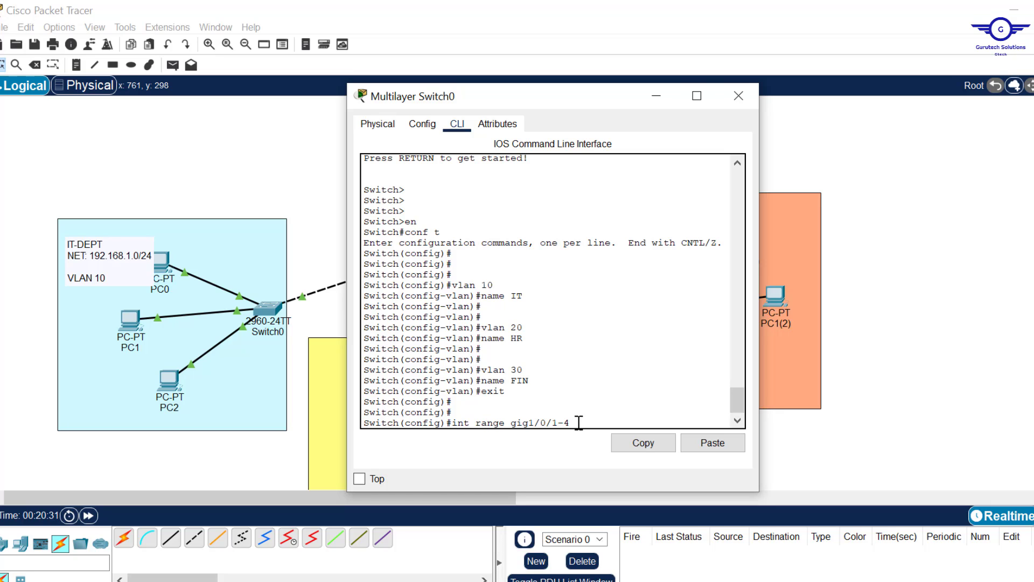
{"action": "key", "text": "Return"}
{"action": "key", "text": "Return"}
Make the selected interface range trunk ports with switchport mode trunk
{"action": "type", "text": "swit"}
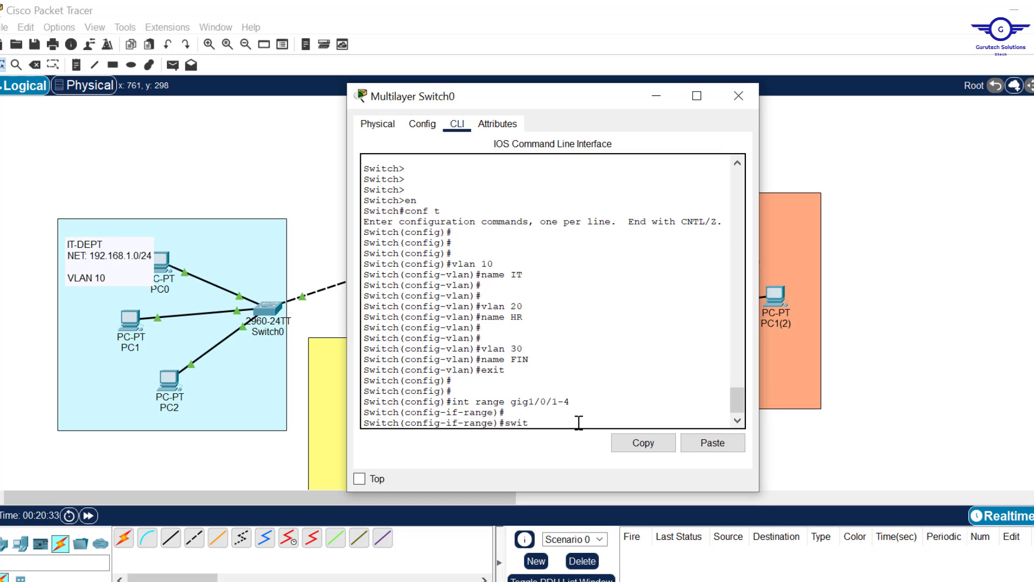
{"action": "key", "text": "Tab"}
{"action": "type", "text": "m"}
{"action": "key", "text": "Tab"}
{"action": "type", "text": "t"}
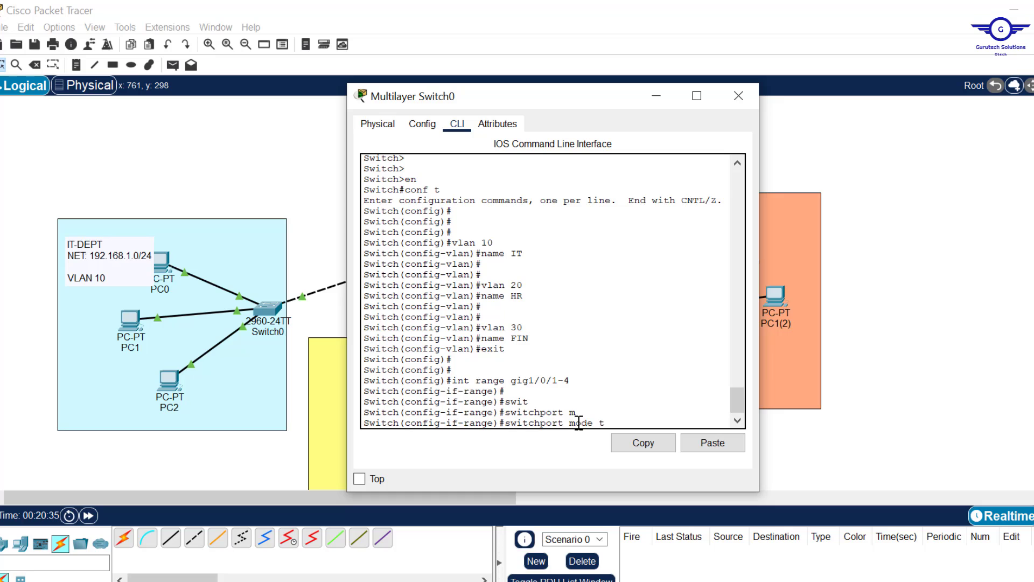
{"action": "type", "text": "r"}
{"action": "key", "text": "Tab"}
{"action": "key", "text": "Return"}
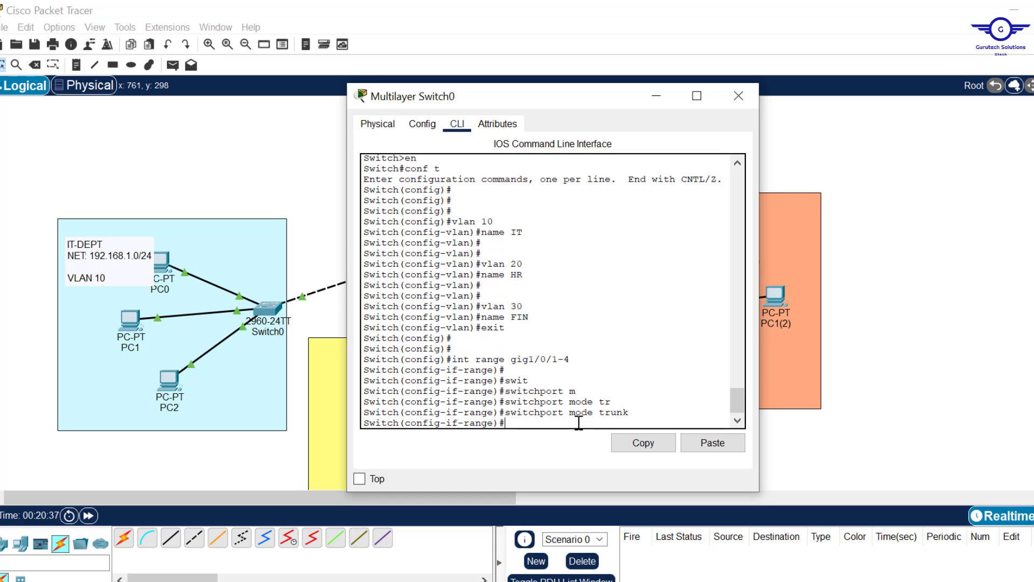
Exit the interface range, save the Multilayer Switch0 configuration with do wr, and close its window
{"action": "type", "text": "exit"}
{"action": "key", "text": "Return"}
{"action": "key", "text": "Return"}
{"action": "key", "text": "Return"}
{"action": "type", "text": "do wr"}
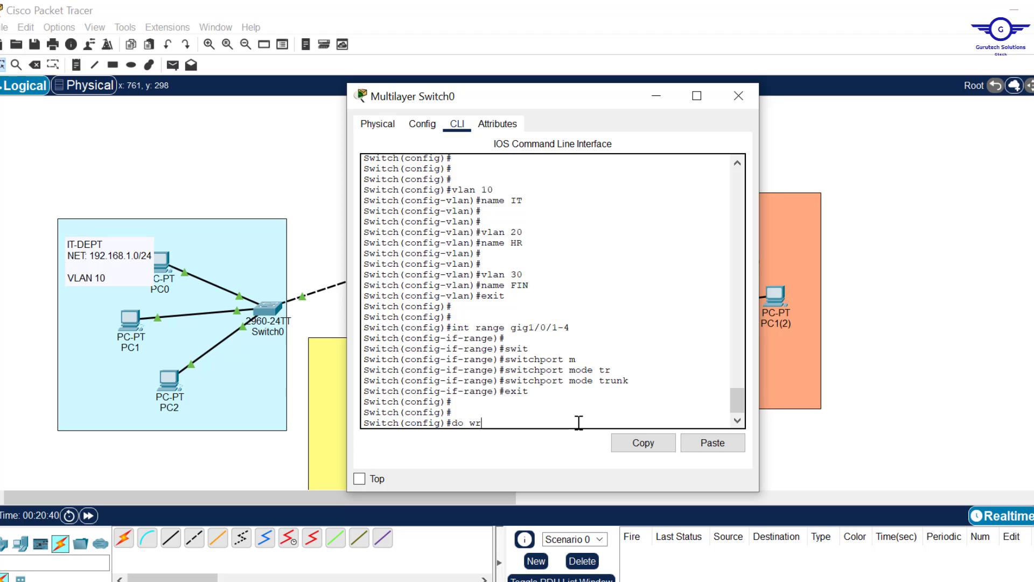
{"action": "key", "text": "Return"}
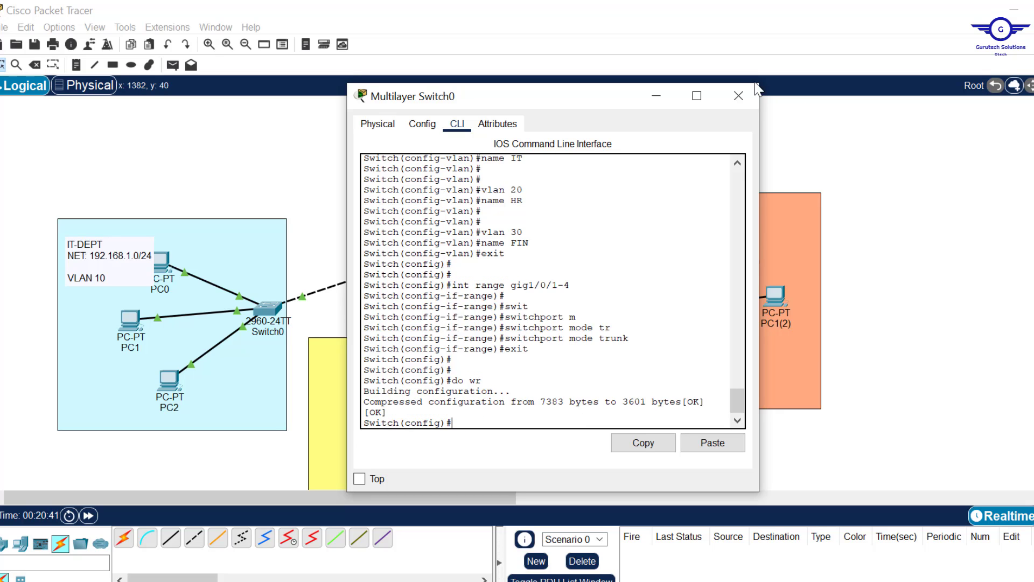
{"action": "left_click", "coordinate": [743, 104]}
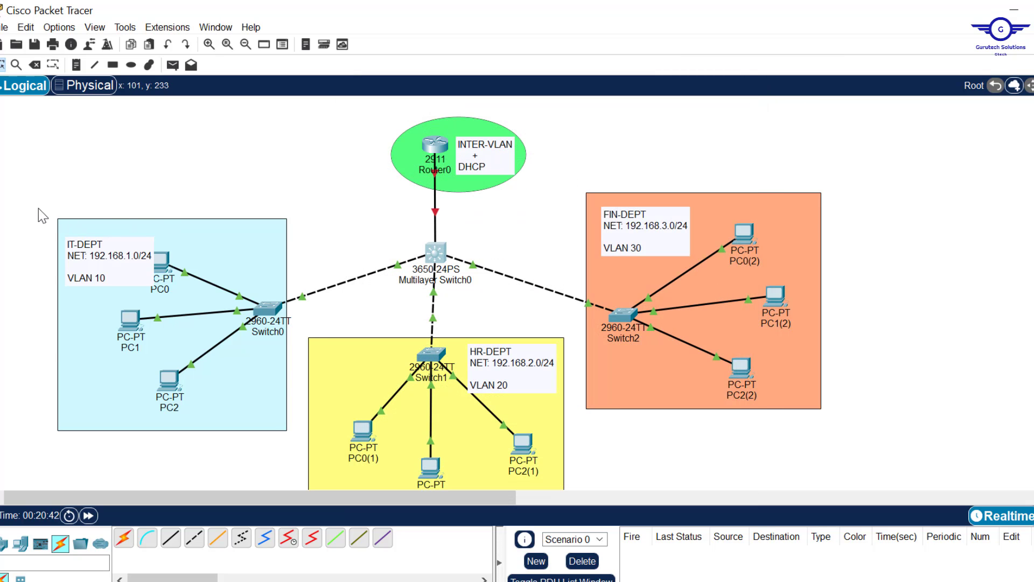
{"action": "left_click_drag", "start_coordinate": [35, 206], "coordinate": [346, 319]}
{"action": "left_click_drag", "start_coordinate": [668, 464], "coordinate": [849, 482]}
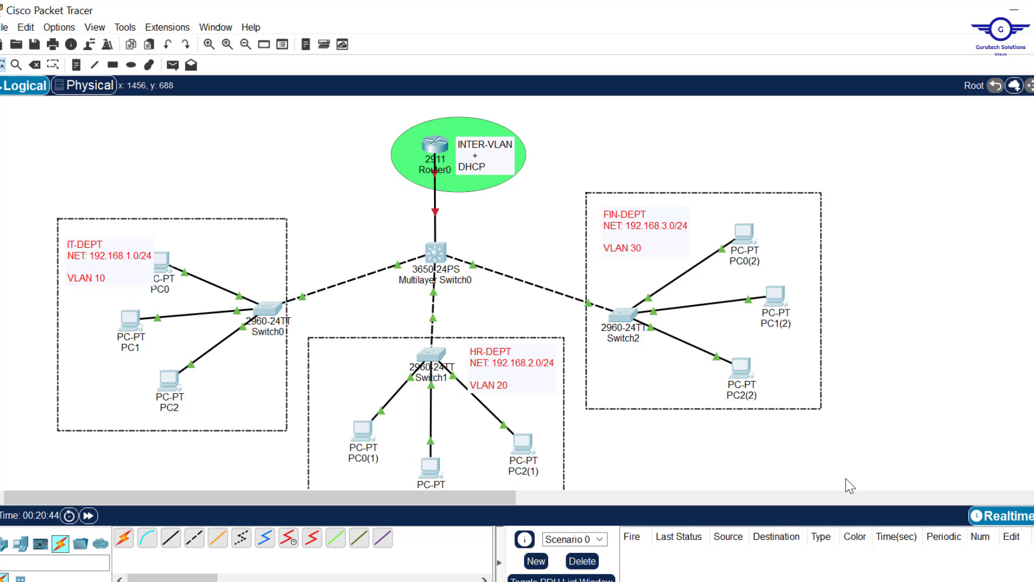
{"action": "left_click", "coordinate": [918, 317]}
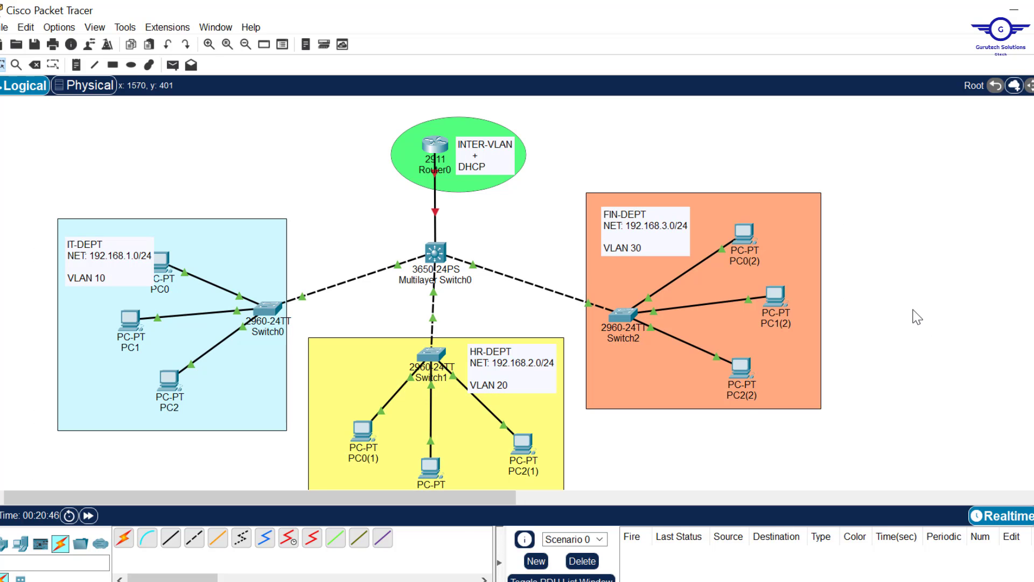
{"action": "left_click_drag", "start_coordinate": [337, 114], "coordinate": [535, 207]}
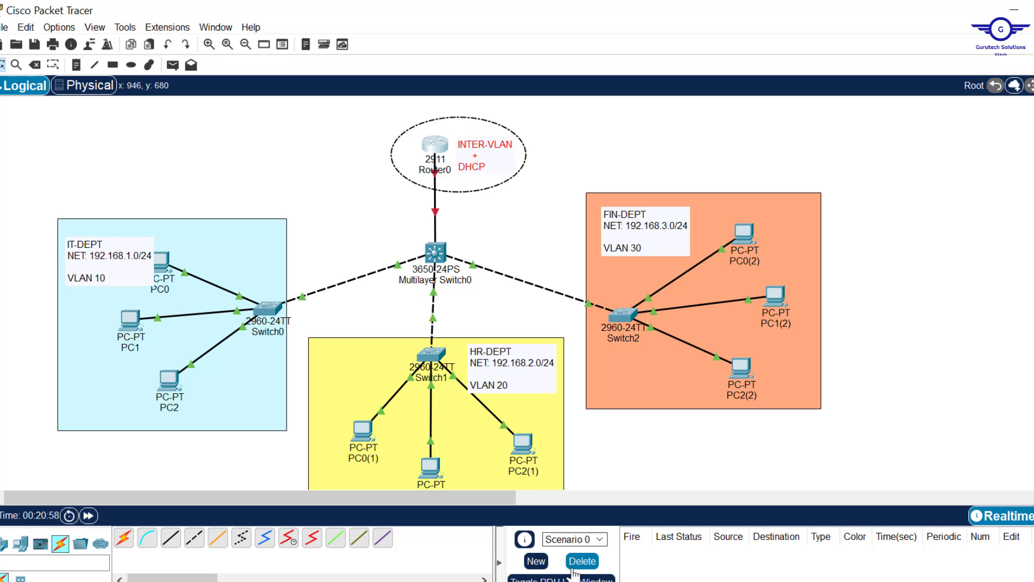
Switch to config-guide.txt in Notepad, highlight the instruction on creating router subinterfaces, and return to Cisco Packet Tracer
{"action": "key", "text": "alt+Tab"}
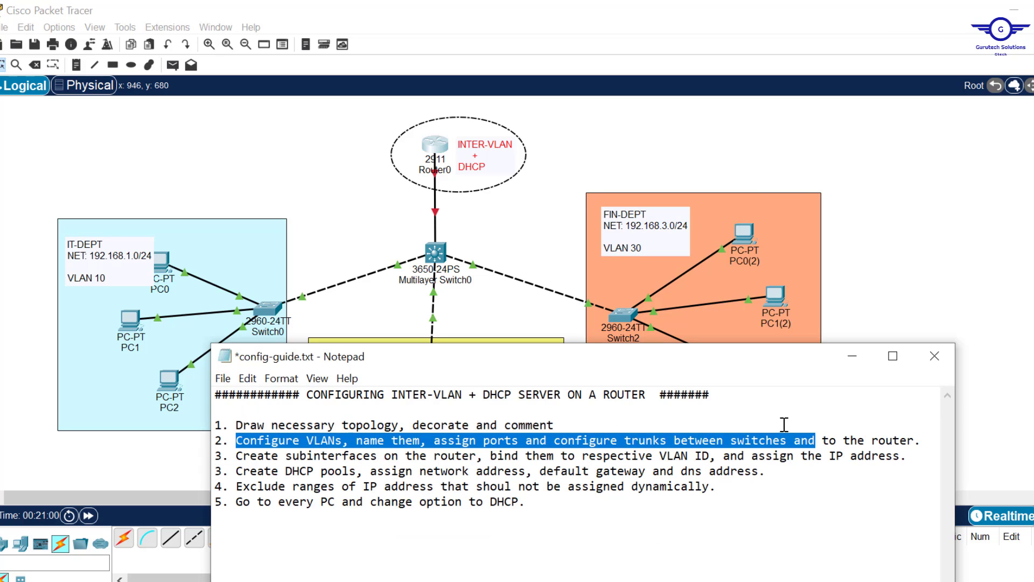
{"action": "left_click_drag", "start_coordinate": [912, 457], "coordinate": [238, 461]}
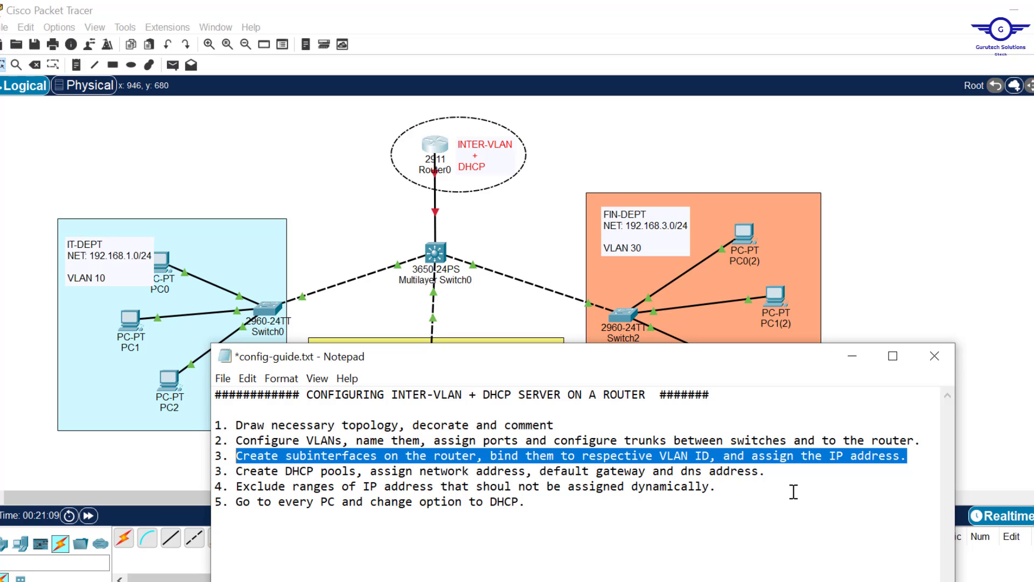
{"action": "left_click", "coordinate": [520, 180]}
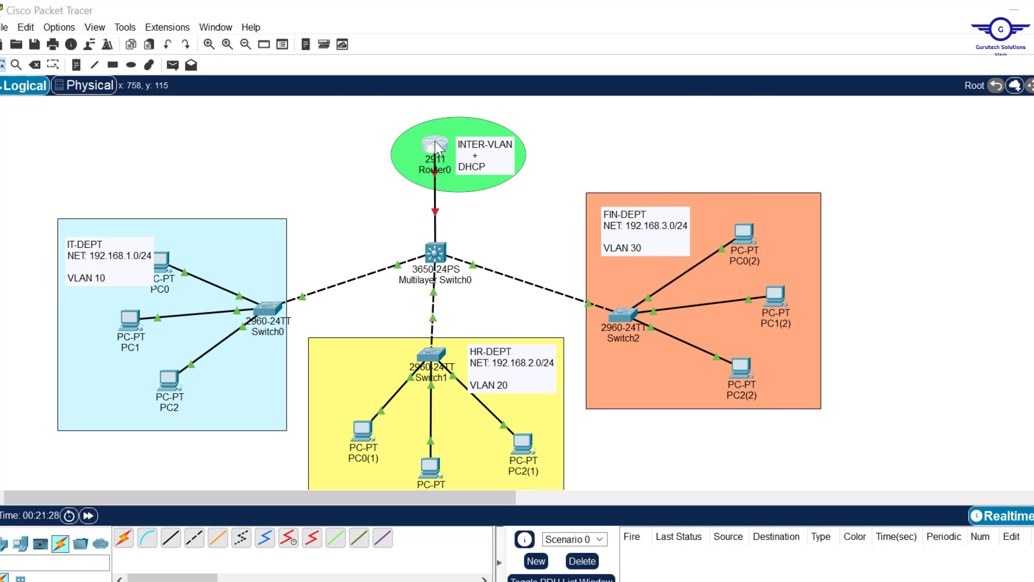
Open the command line of Router0 and decline the initial configuration dialog with no
{"action": "left_click", "coordinate": [436, 146]}
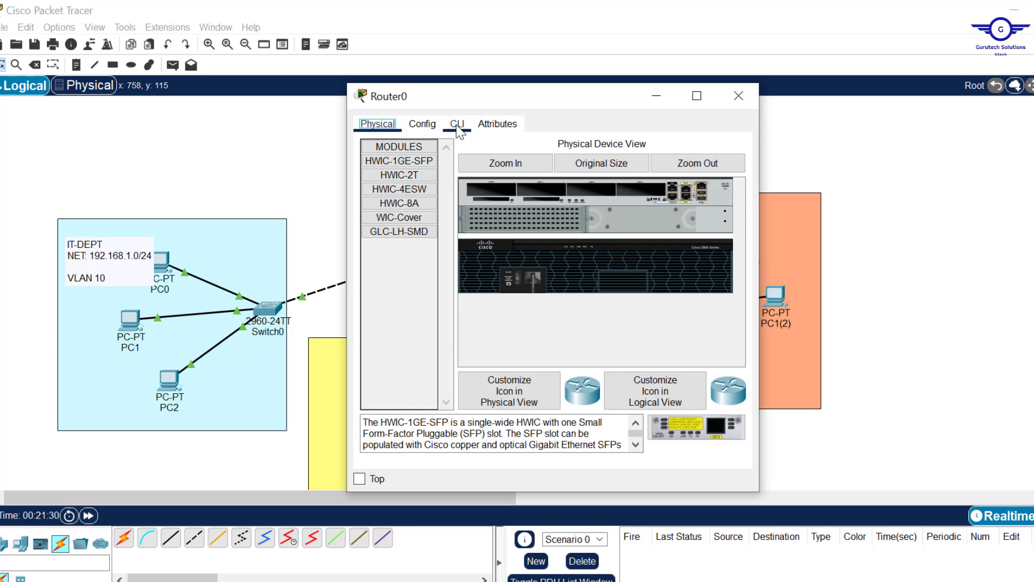
{"action": "left_click", "coordinate": [458, 125]}
{"action": "key", "text": "Return"}
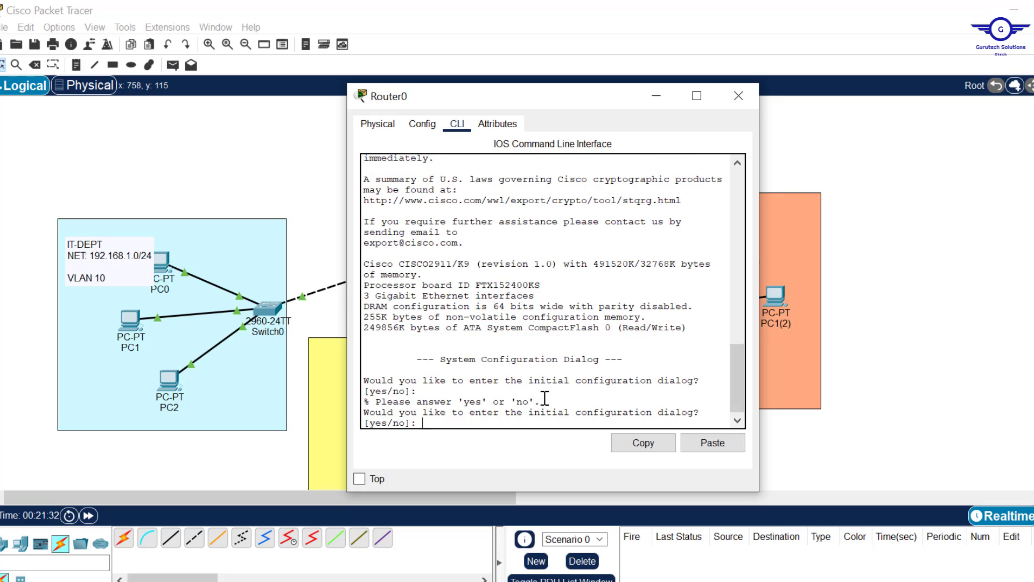
{"action": "key", "text": "Return"}
{"action": "type", "text": "no"}
{"action": "key", "text": "Return"}
{"action": "key", "text": "Return"}
{"action": "key", "text": "Return"}
{"action": "key", "text": "Return"}
{"action": "key", "text": "Return"}
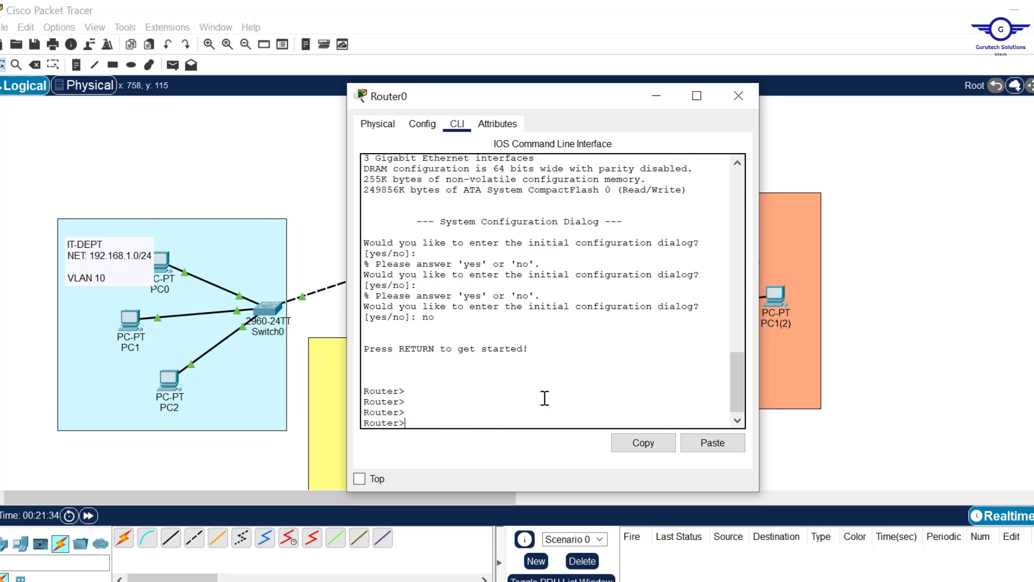
Enter global configuration mode on Router0 with en and conf t
{"action": "type", "text": "en"}
{"action": "key", "text": "Return"}
{"action": "type", "text": "conf"}
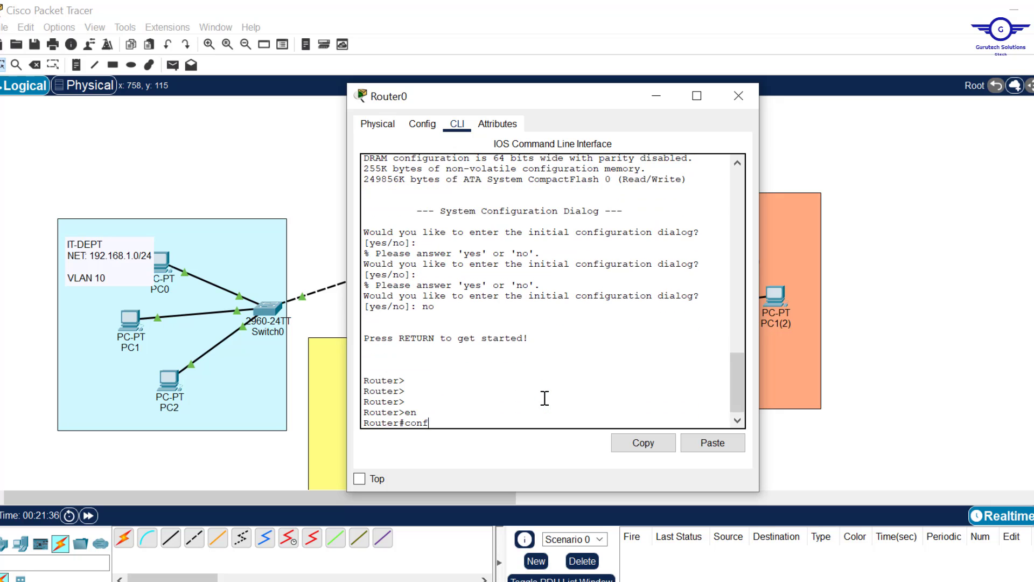
{"action": "type", "text": " t"}
{"action": "key", "text": "Return"}
{"action": "key", "text": "Return"}
{"action": "key", "text": "Return"}
{"action": "key", "text": "Return"}
Enter configuration of interface gig0/0 on Router0, view the router's link in the topology, and reopen its command line
{"action": "type", "text": "in"}
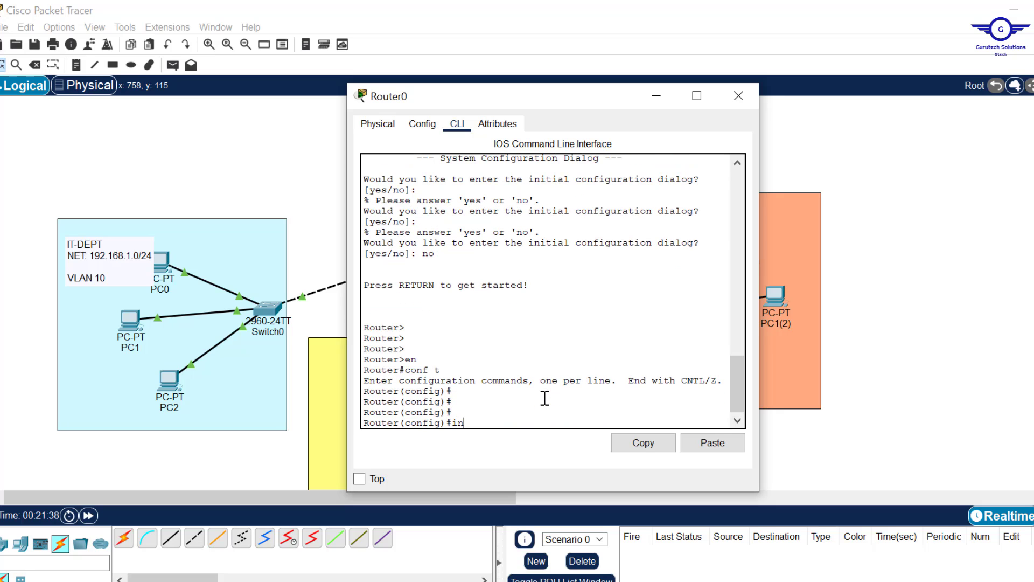
{"action": "type", "text": "t gig0/0"}
{"action": "key", "text": "Return"}
{"action": "left_click", "coordinate": [739, 95]}
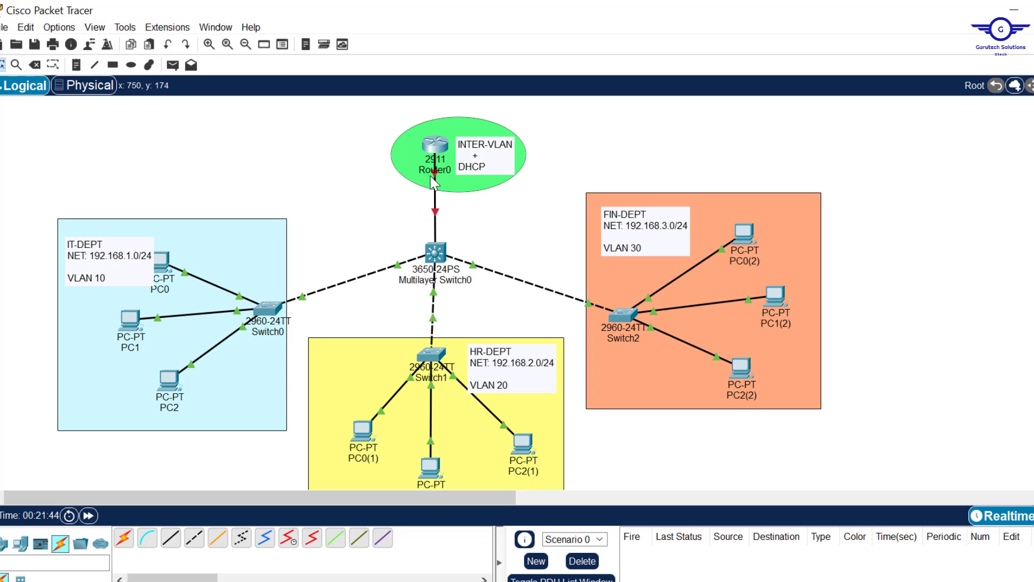
{"action": "left_click", "coordinate": [436, 150]}
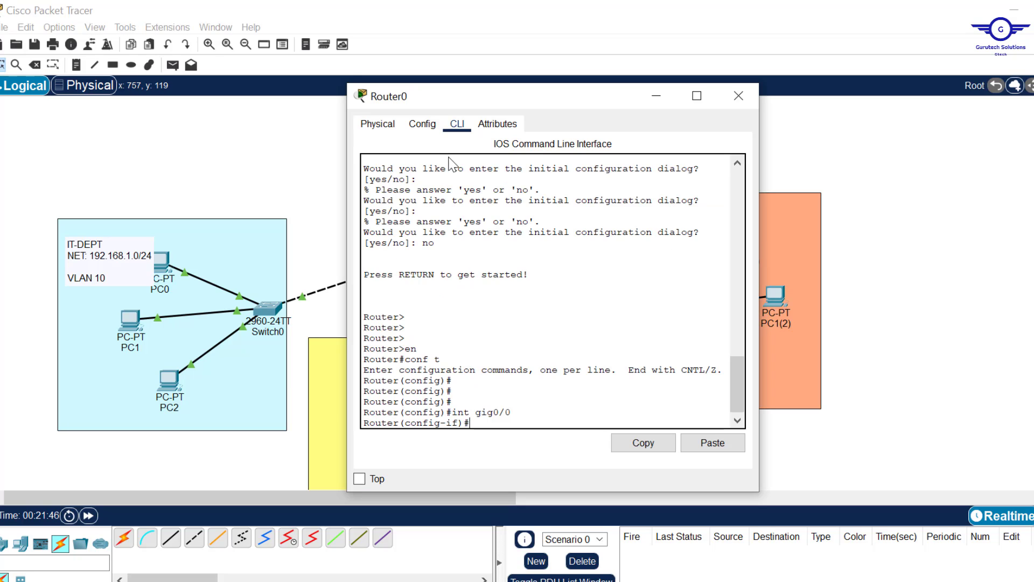
Enable the gig0/0 interface on Router0 with no shut
{"action": "type", "text": "no sshu"}
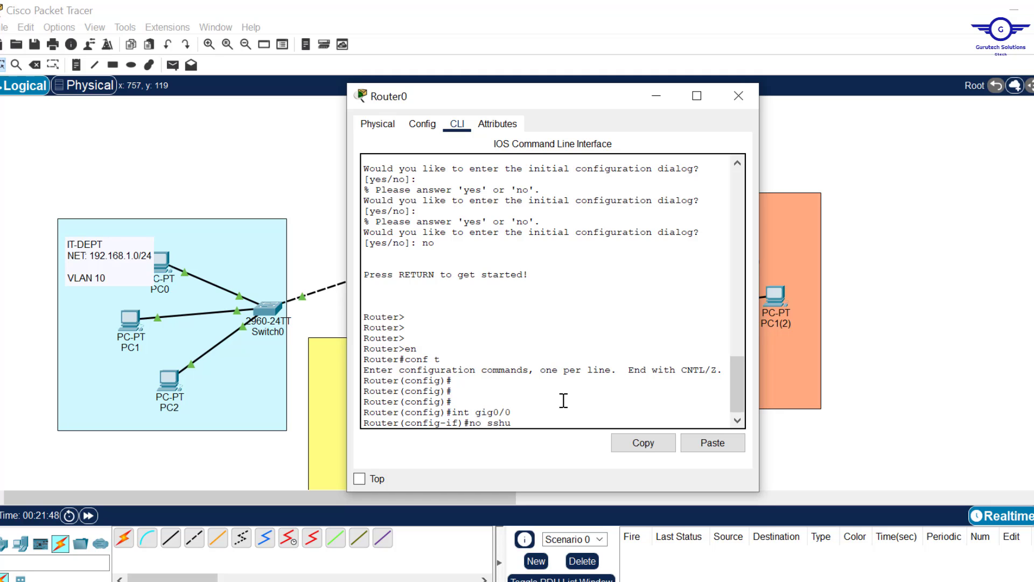
{"action": "type", "text": "t"}
{"action": "key", "text": "Return"}
{"action": "key", "text": "Up"}
{"action": "key", "text": "Left"}
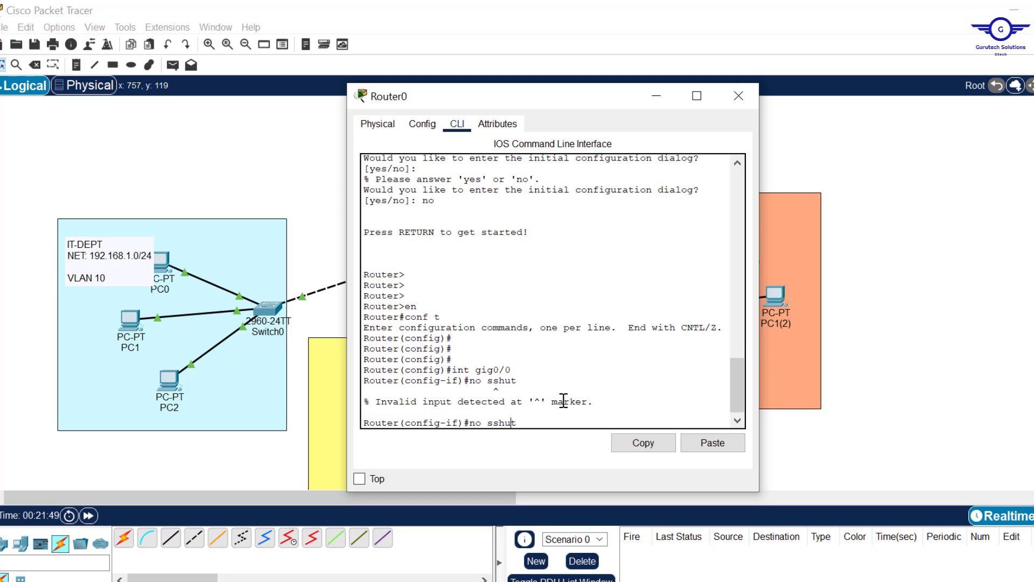
{"action": "key", "text": "BackSpace"}
{"action": "key", "text": "Return"}
{"action": "key", "text": "Return"}
{"action": "key", "text": "Return"}
{"action": "key", "text": "Return"}
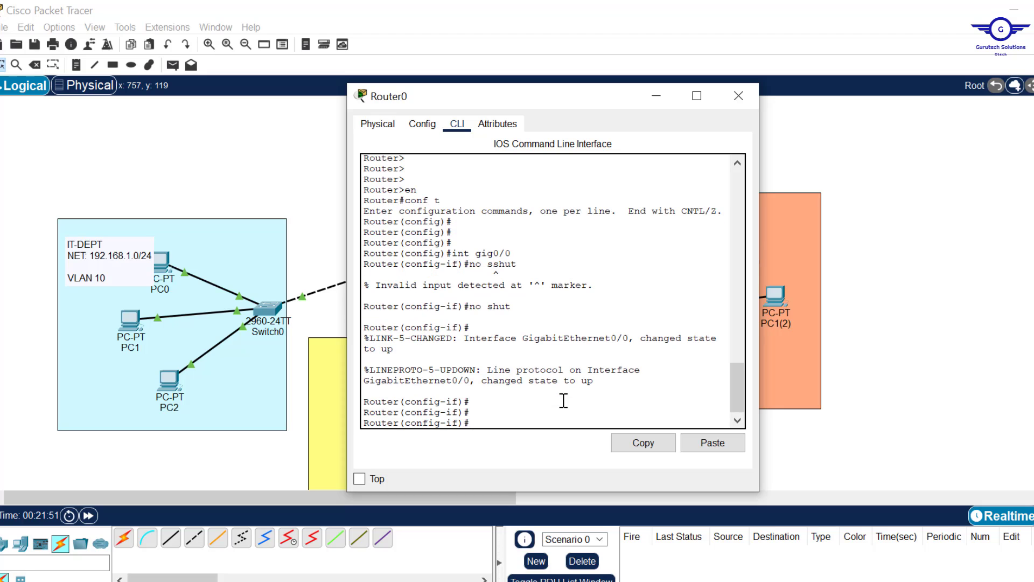
Exit the gig0/0 interface configuration on Router0, view the topology, and reopen the router's command line
{"action": "type", "text": "exit"}
{"action": "key", "text": "Return"}
{"action": "key", "text": "Return"}
{"action": "key", "text": "Return"}
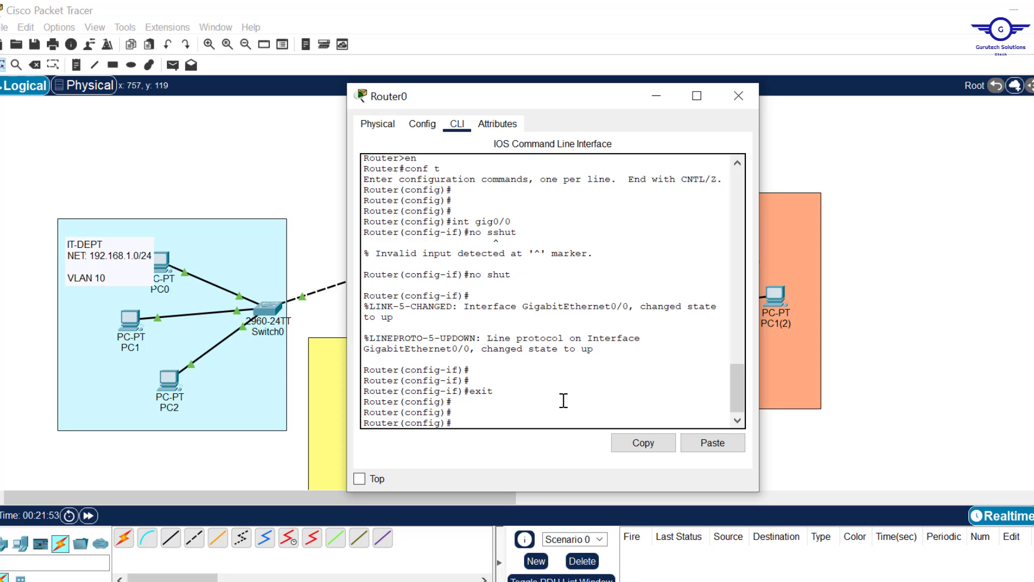
{"action": "left_click", "coordinate": [740, 96]}
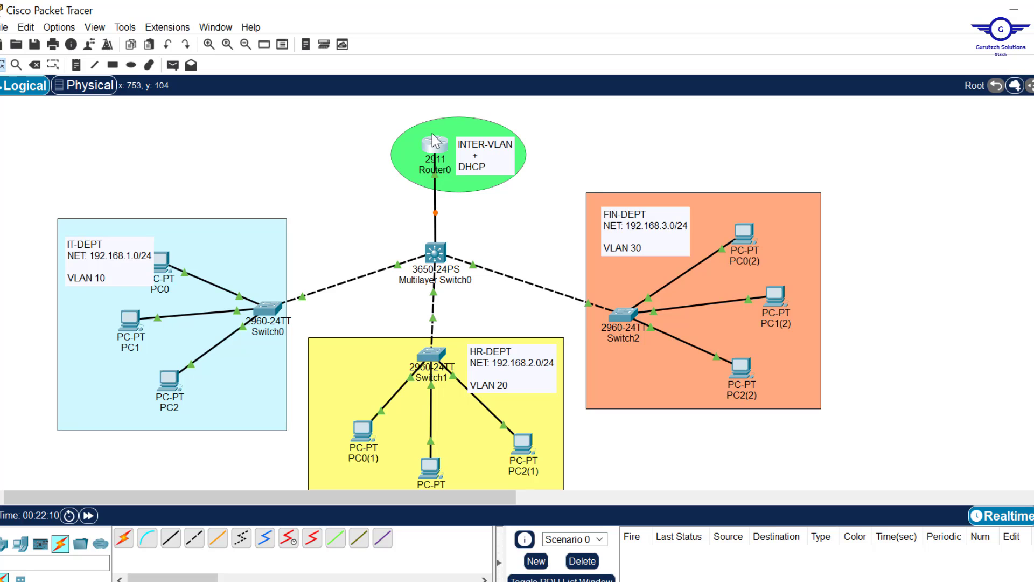
{"action": "left_click", "coordinate": [438, 156]}
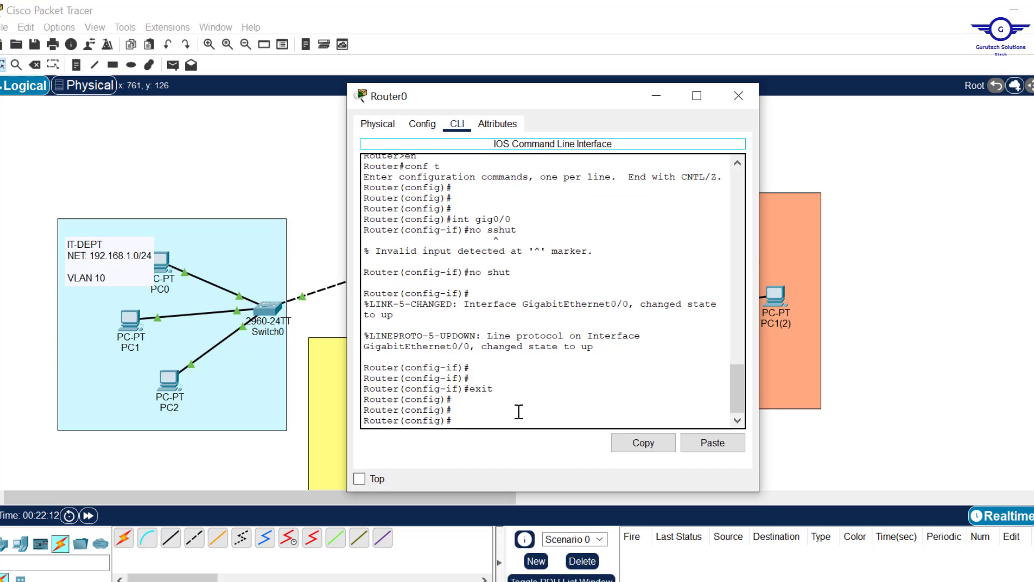
Create subinterface gig0/0.10 on Router0 and enter its configuration
{"action": "left_click", "coordinate": [518, 420]}
{"action": "type", "text": "int gig0/0.10"}
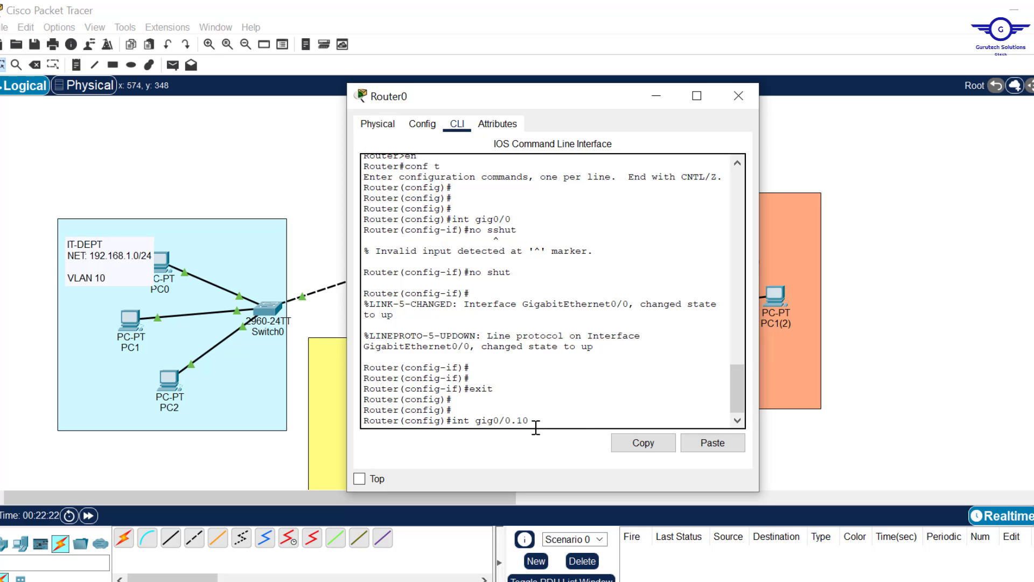
{"action": "double_click", "coordinate": [505, 421]}
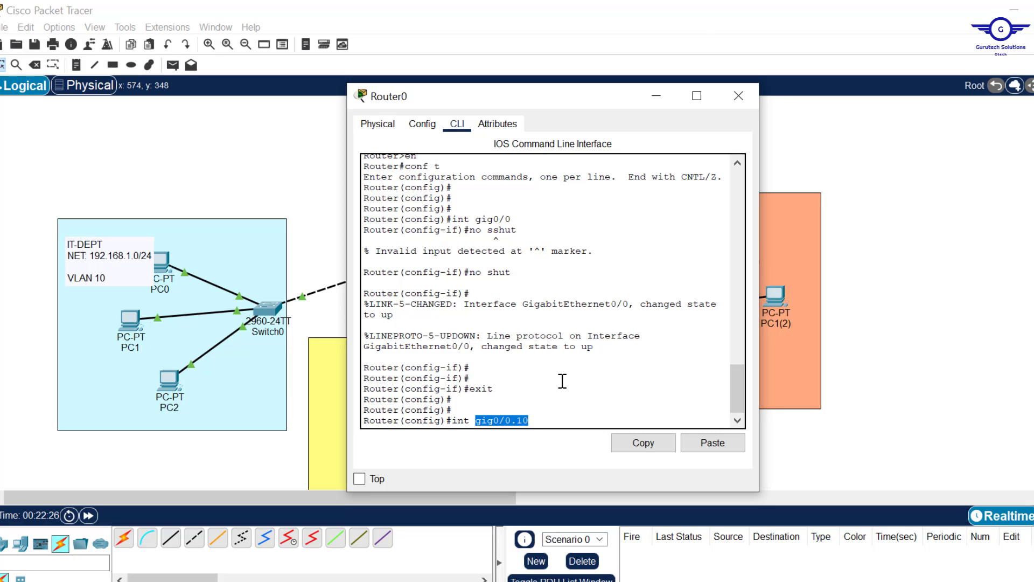
{"action": "key", "text": "Return"}
{"action": "key", "text": "Return"}
{"action": "key", "text": "Return"}
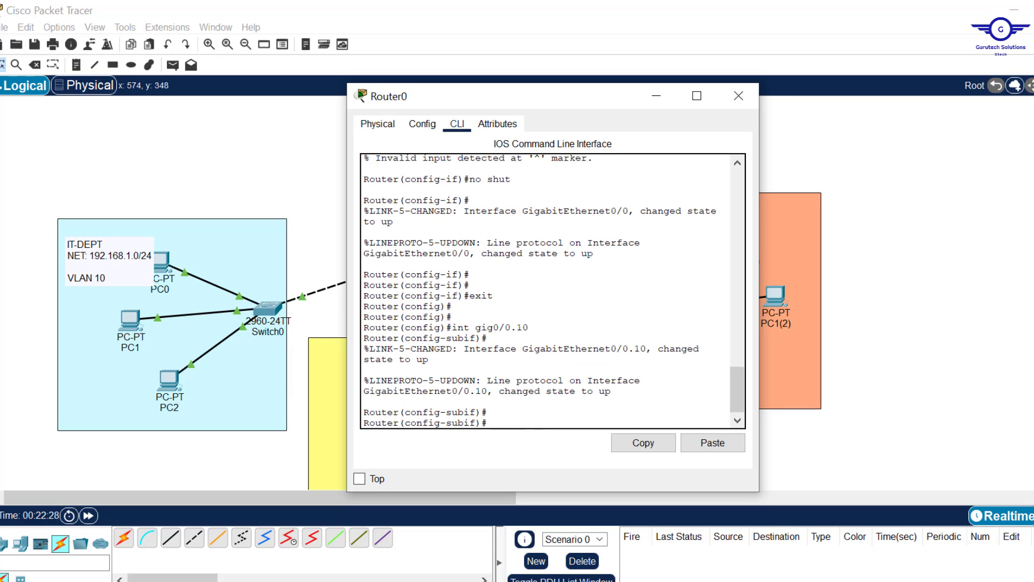
Switch to the Notepad guide, highlight the part about binding VLAN IDs and assigning IP addresses, and return to Router0's command line
{"action": "key", "text": "alt+Tab"}
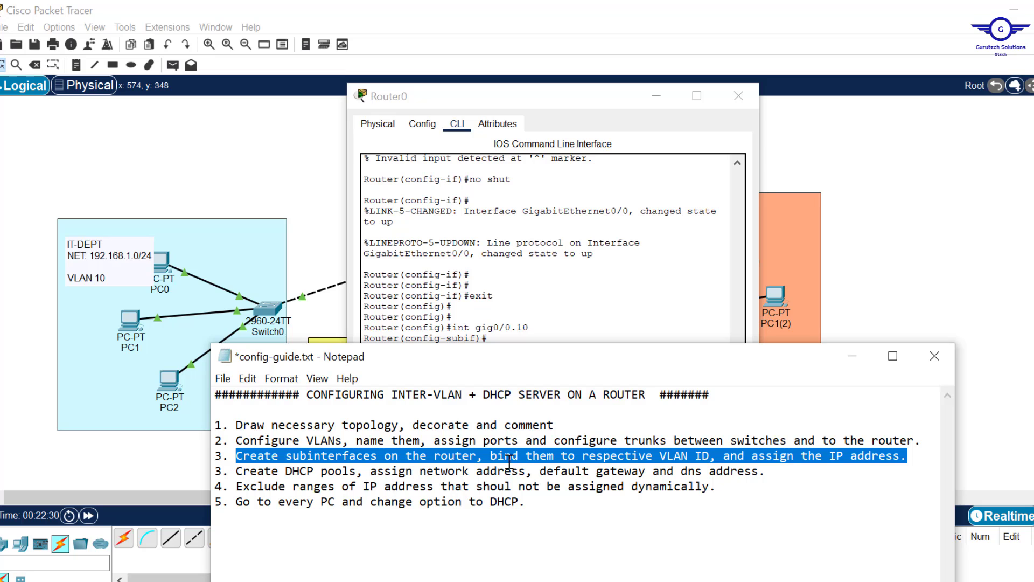
{"action": "left_click_drag", "start_coordinate": [494, 461], "coordinate": [907, 459]}
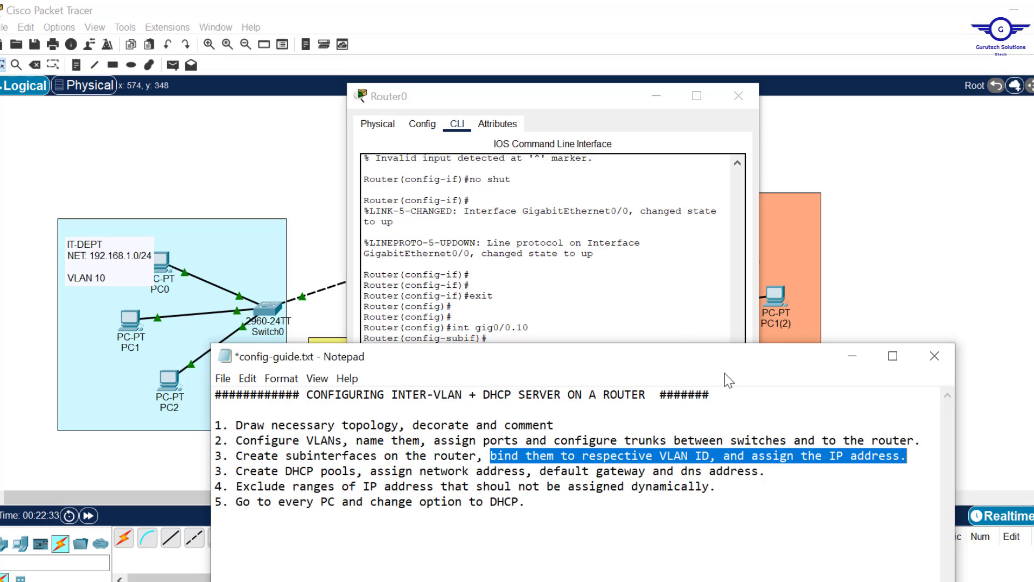
{"action": "left_click", "coordinate": [616, 306]}
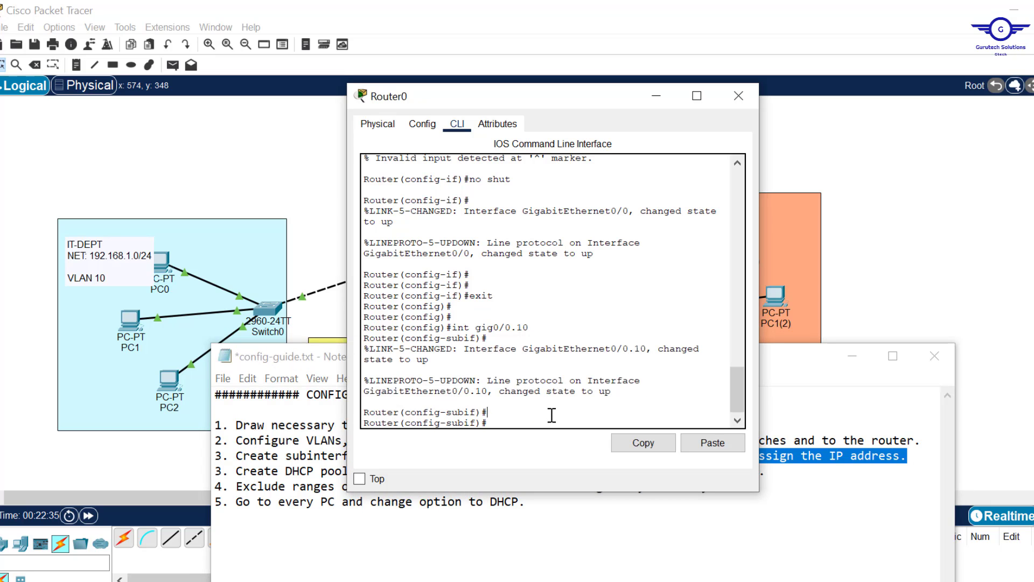
Bind subinterface gig0/0.10 to VLAN 10 with encapsulation dot1Q 10
{"action": "type", "text": "enc"}
{"action": "key", "text": "Tab"}
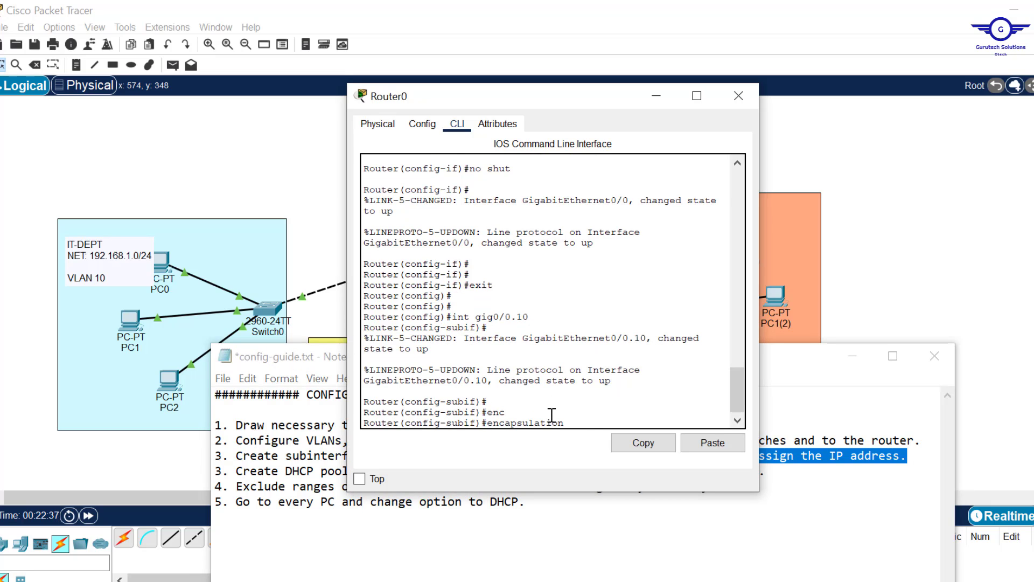
{"action": "type", "text": "d"}
{"action": "key", "text": "Tab"}
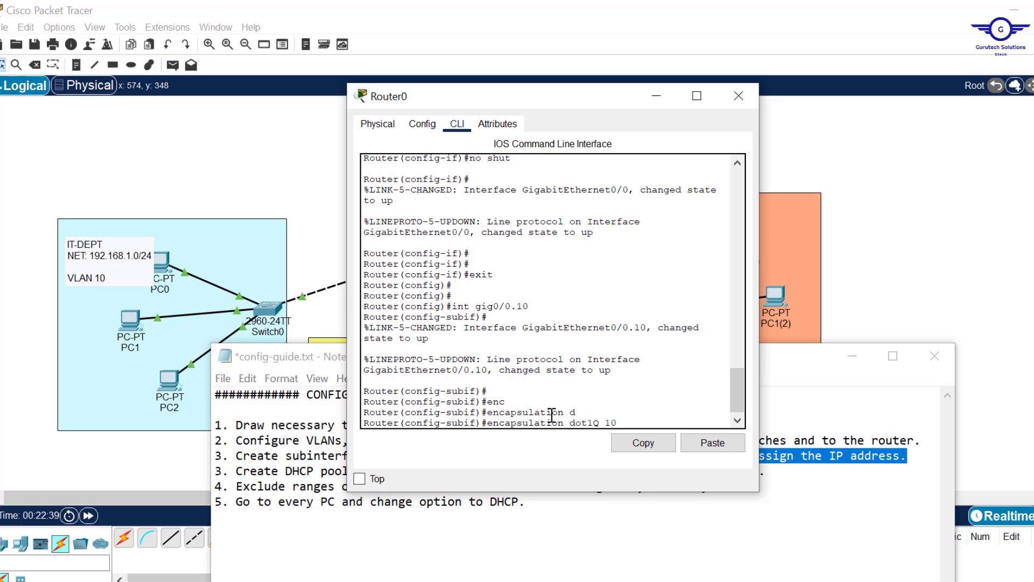
{"action": "type", "text": "10"}
{"action": "left_click_drag", "start_coordinate": [623, 421], "coordinate": [599, 423]}
{"action": "key", "text": "Return"}
{"action": "key", "text": "Return"}
{"action": "key", "text": "Return"}
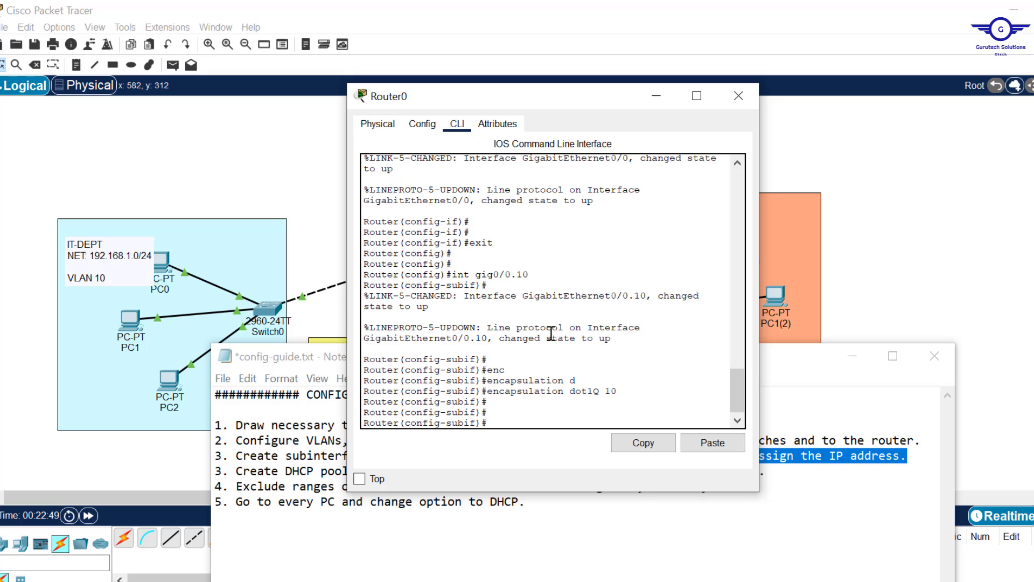
Assign IP address 192.168.1.1 with mask 255.255.255.0 to subinterface gig0/0.10 and exit its configuration
{"action": "type", "text": "ip add"}
{"action": "key", "text": "Tab"}
{"action": "type", "text": "192"}
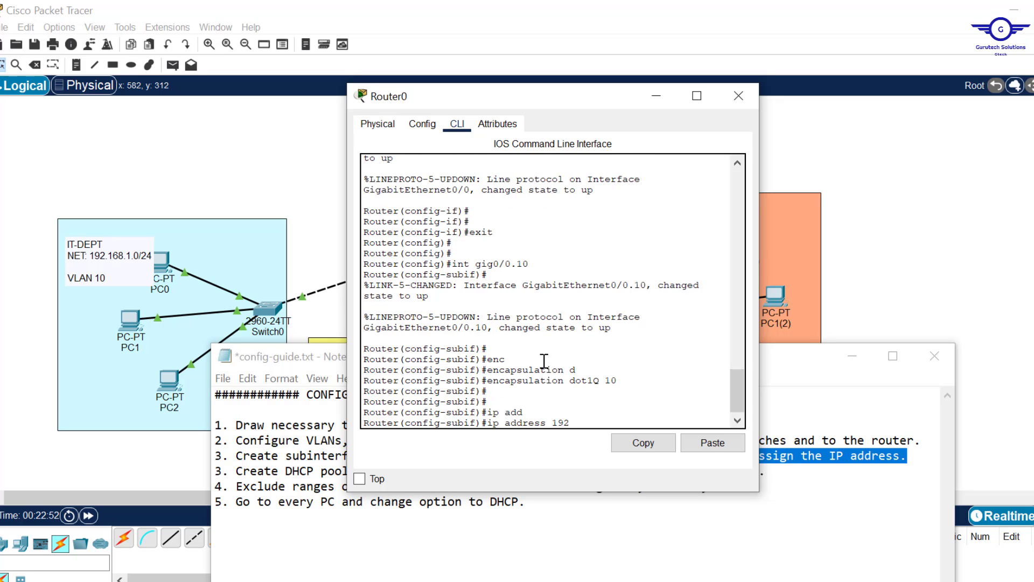
{"action": "type", "text": ".168"}
{"action": "type", "text": ".1.1 255.2"}
{"action": "type", "text": "55.2"}
{"action": "type", "text": "55.255"}
{"action": "type", "text": ".0"}
{"action": "key", "text": "Return"}
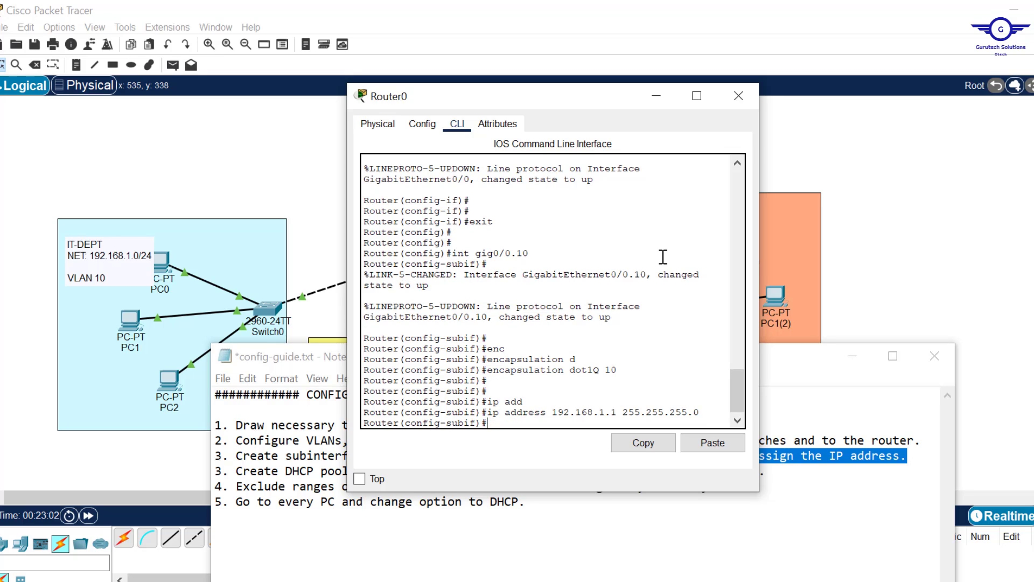
{"action": "type", "text": "exit"}
{"action": "key", "text": "Return"}
{"action": "key", "text": "Return"}
{"action": "key", "text": "Return"}
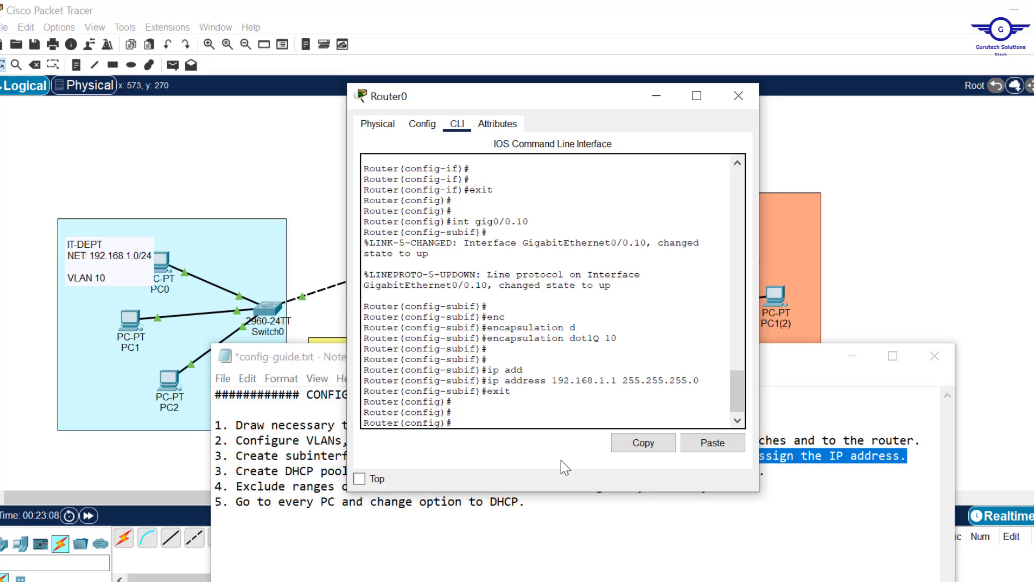
Create subinterface gig0/0.20 on Router0 and enter its configuration
{"action": "key", "text": "Up"}
{"action": "key", "text": "Up"}
{"action": "key", "text": "Up"}
{"action": "key", "text": "Up"}
{"action": "key", "text": "Up"}
{"action": "key", "text": "Up"}
{"action": "key", "text": "Up"}
{"action": "key", "text": "Left"}
{"action": "key", "text": "BackSpace"}
{"action": "type", "text": "2"}
{"action": "key", "text": "Return"}
{"action": "key", "text": "Return"}
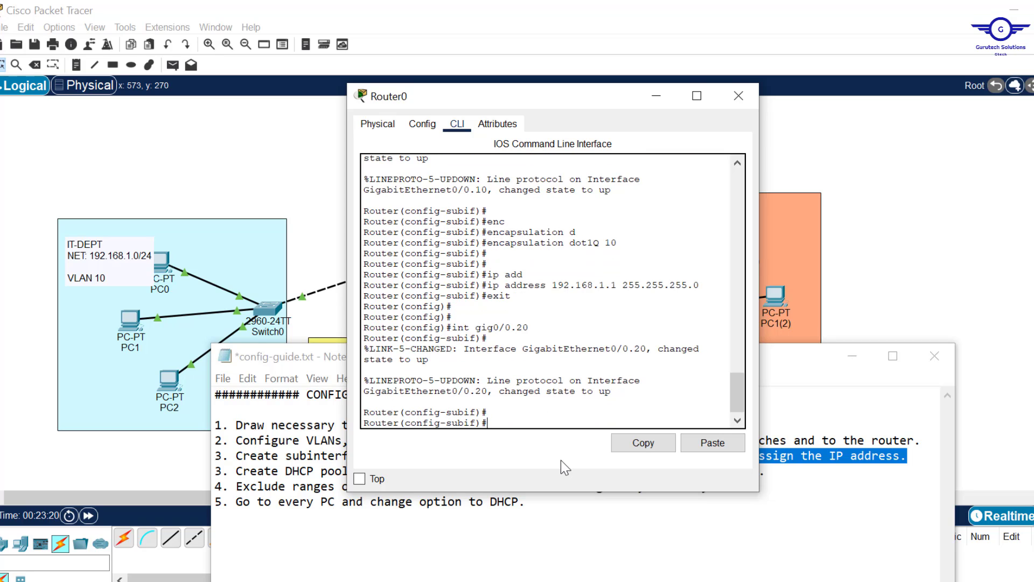
Bind subinterface gig0/0.20 to VLAN 20 with encapsulation dot1Q 20
{"action": "key", "text": "Up"}
{"action": "key", "text": "Up"}
{"action": "key", "text": "Up"}
{"action": "key", "text": "Up"}
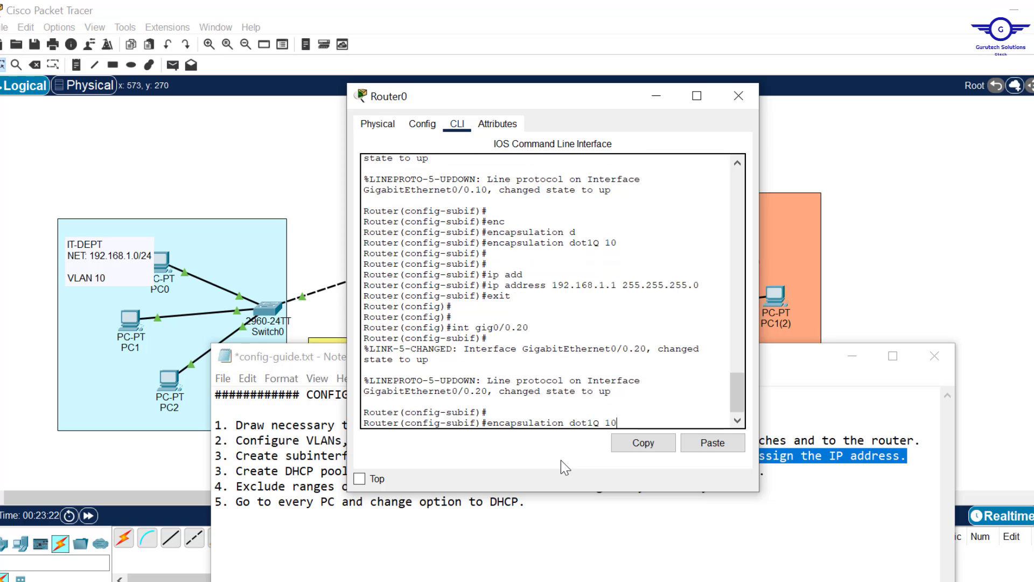
{"action": "key", "text": "Left"}
{"action": "key", "text": "BackSpace"}
{"action": "type", "text": "2"}
{"action": "key", "text": "Return"}
{"action": "key", "text": "Return"}
{"action": "key", "text": "Return"}
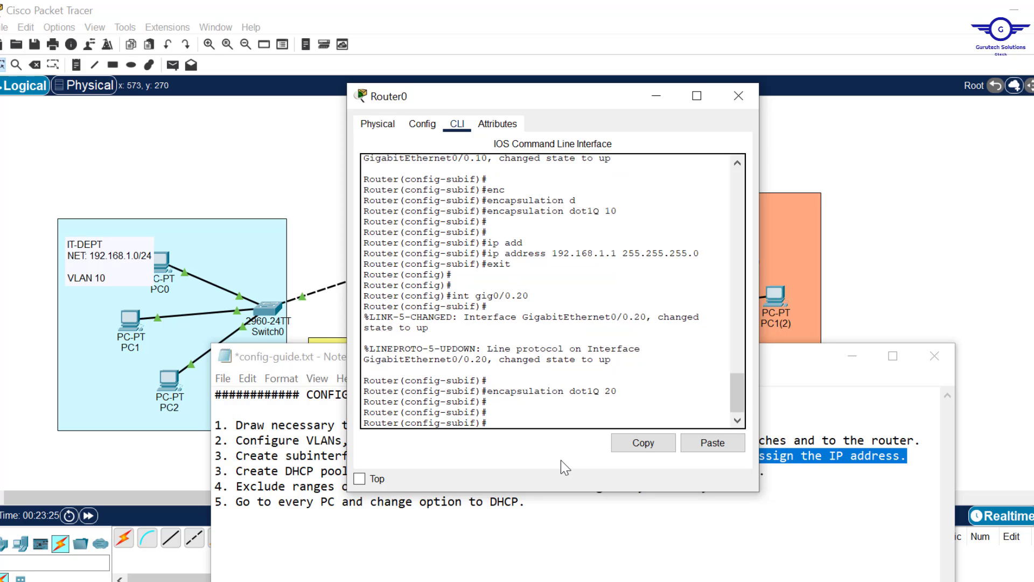
Assign IP address 192.168.2.1 with mask 255.255.255.0 to subinterface gig0/0.20 and exit its configuration
{"action": "key", "text": "Up"}
{"action": "key", "text": "Up"}
{"action": "key", "text": "Up"}
{"action": "key", "text": "Up"}
{"action": "key", "text": "Left"}
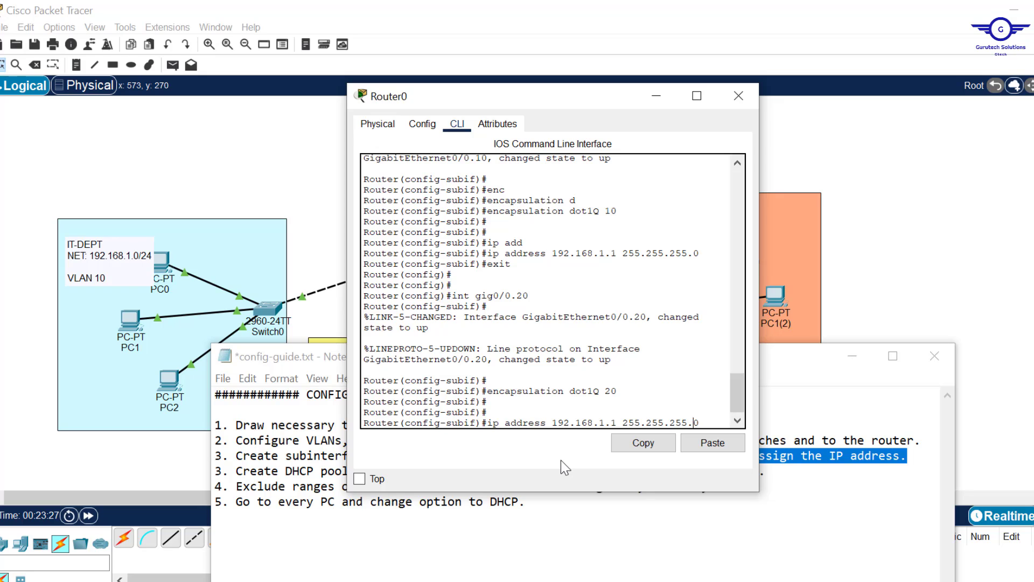
{"action": "key", "text": "Left"}
{"action": "key", "text": "Left"}
{"action": "key", "text": "Left"}
{"action": "key", "text": "Left"}
{"action": "key", "text": "Left"}
{"action": "key", "text": "Left"}
{"action": "key", "text": "Left"}
{"action": "key", "text": "Left"}
{"action": "key", "text": "Left"}
{"action": "key", "text": "Left"}
{"action": "key", "text": "Left"}
{"action": "key", "text": "Left"}
{"action": "key", "text": "Left"}
{"action": "key", "text": "Left"}
{"action": "key", "text": "BackSpace"}
{"action": "type", "text": "2"}
{"action": "key", "text": "Return"}
{"action": "key", "text": "Return"}
{"action": "type", "text": "exit"}
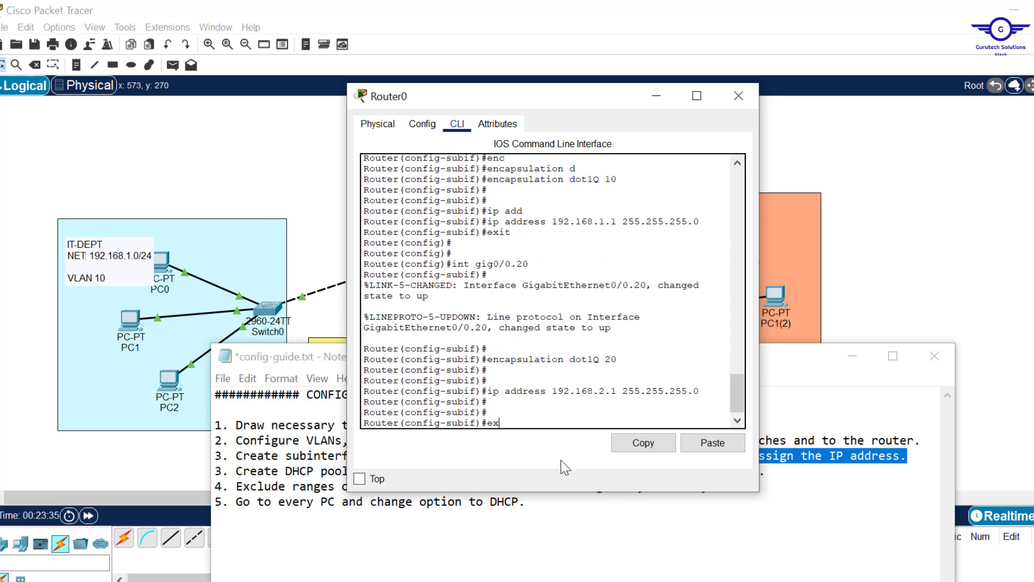
{"action": "key", "text": "Return"}
{"action": "key", "text": "Return"}
{"action": "key", "text": "Return"}
Create subinterface gig0/0.30 on Router0 and enter its configuration
{"action": "key", "text": "Up"}
{"action": "key", "text": "Up"}
{"action": "key", "text": "Up"}
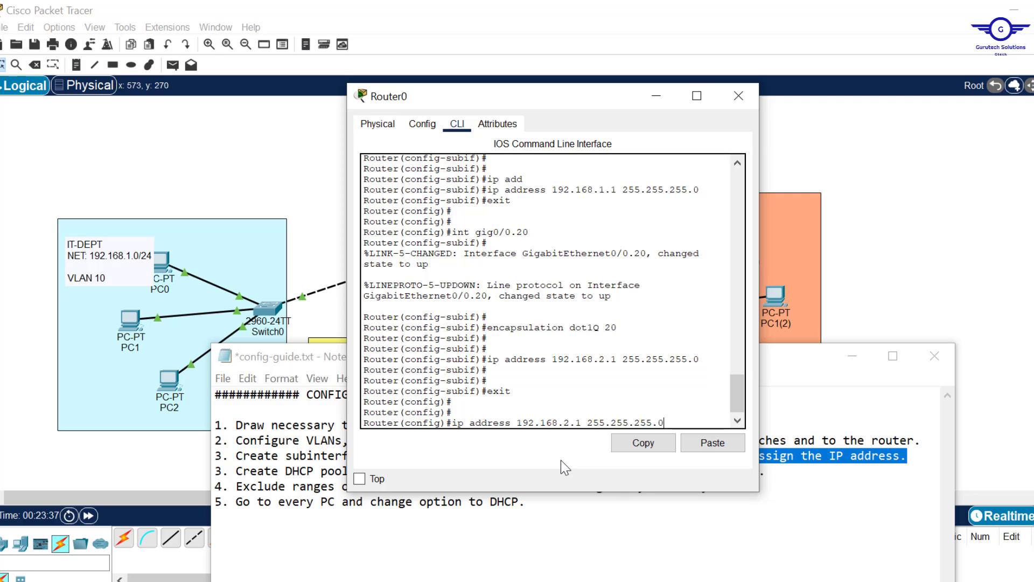
{"action": "key", "text": "Up"}
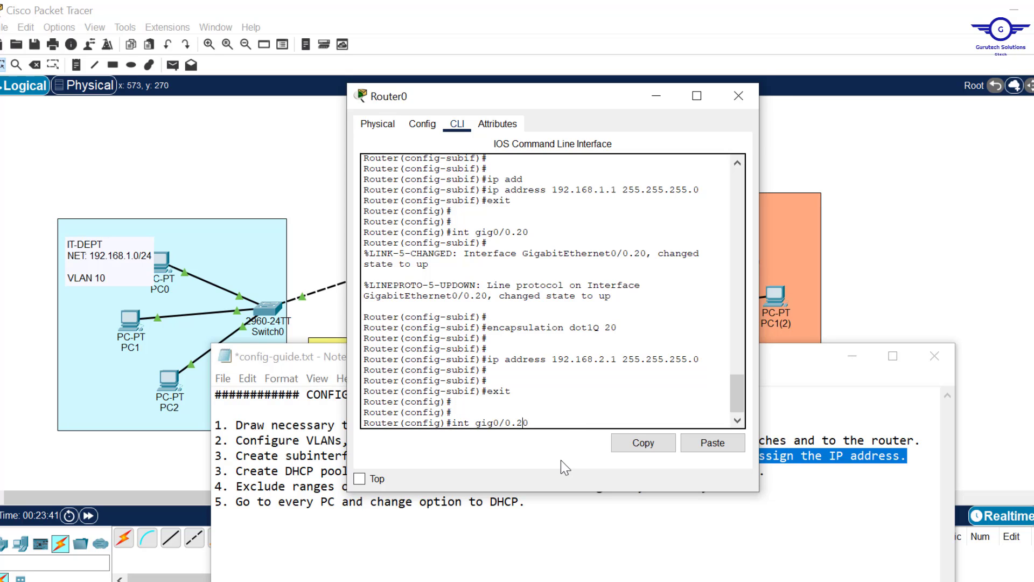
{"action": "key", "text": "BackSpace"}
{"action": "type", "text": "3"}
{"action": "key", "text": "Return"}
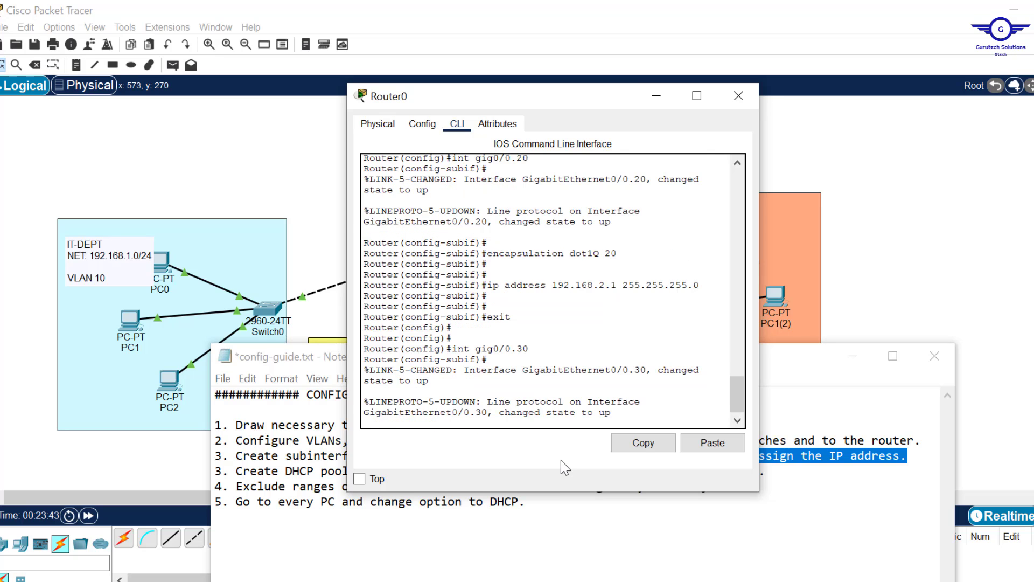
{"action": "key", "text": "Return"}
Bind subinterface gig0/0.30 to VLAN 30 with encapsulation dot1Q 30
{"action": "key", "text": "Up"}
{"action": "key", "text": "Up"}
{"action": "key", "text": "Up"}
{"action": "key", "text": "Up"}
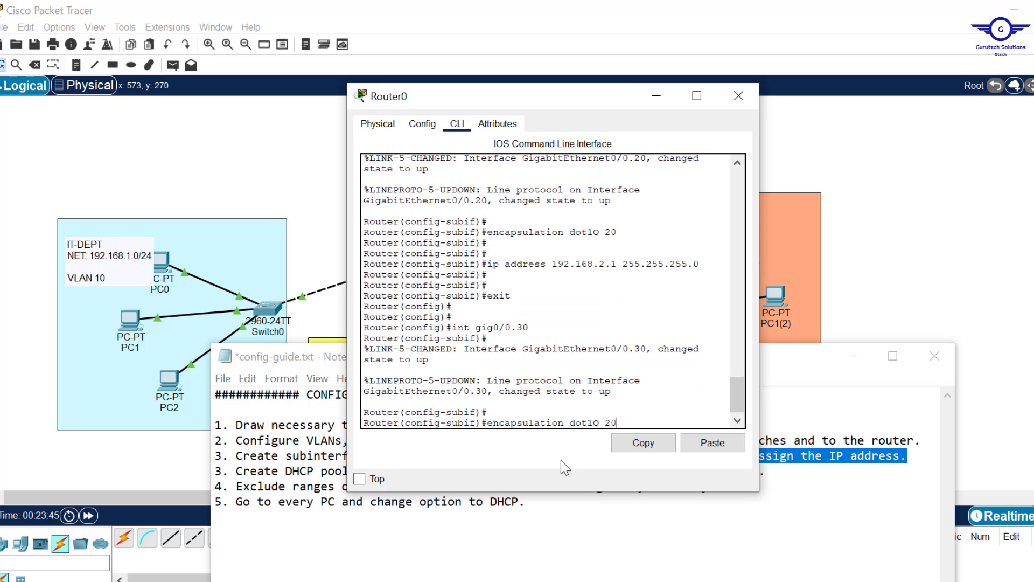
{"action": "key", "text": "Left"}
{"action": "key", "text": "BackSpace"}
{"action": "type", "text": "3"}
{"action": "key", "text": "Return"}
{"action": "key", "text": "Return"}
{"action": "key", "text": "Return"}
Assign IP address 192.168.3.1 with mask 255.255.255.0 to subinterface gig0/0.30 and exit its configuration
{"action": "key", "text": "Up"}
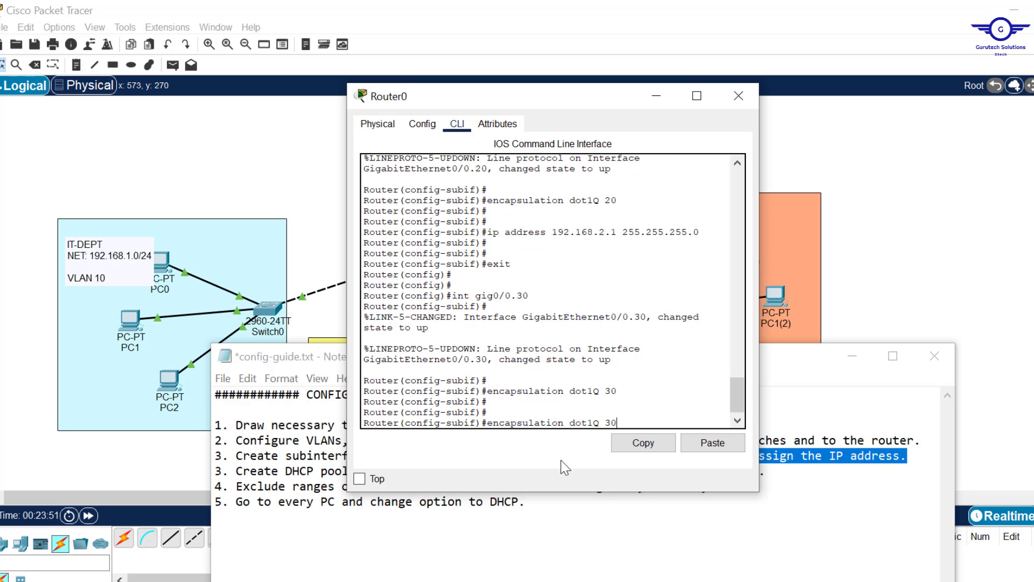
{"action": "key", "text": "Up"}
{"action": "key", "text": "Up"}
{"action": "key", "text": "Up"}
{"action": "key", "text": "Left"}
{"action": "key", "text": "Left"}
{"action": "key", "text": "Left"}
{"action": "key", "text": "Left"}
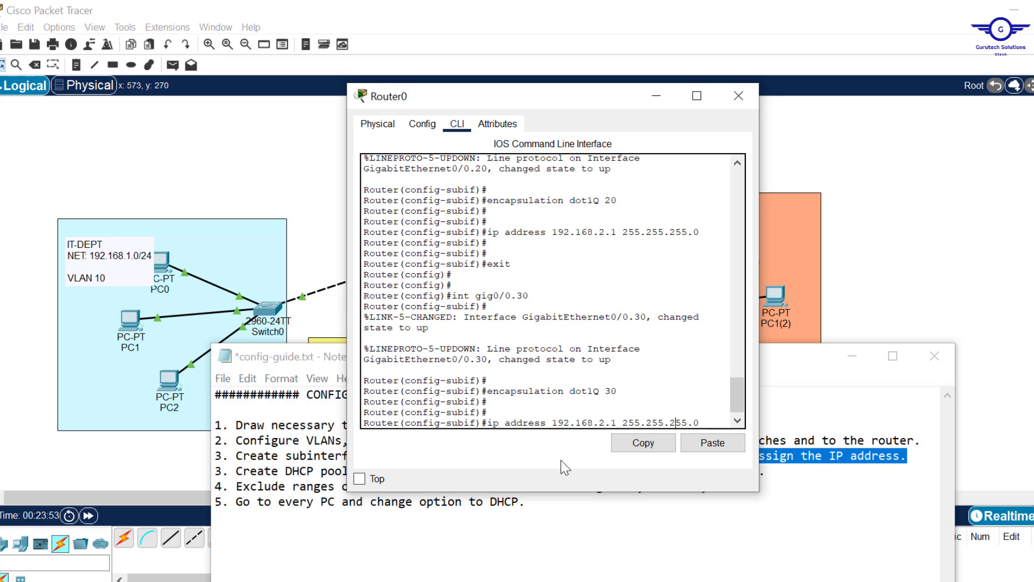
{"action": "key", "text": "Left"}
{"action": "key", "text": "Left"}
{"action": "key", "text": "Left"}
{"action": "key", "text": "Left"}
{"action": "key", "text": "Left"}
{"action": "key", "text": "Left"}
{"action": "key", "text": "Left"}
{"action": "key", "text": "Left"}
{"action": "key", "text": "Left"}
{"action": "key", "text": "Left"}
{"action": "key", "text": "Left"}
{"action": "key", "text": "Left"}
{"action": "key", "text": "BackSpace"}
{"action": "type", "text": "3"}
{"action": "key", "text": "Return"}
{"action": "key", "text": "Return"}
{"action": "key", "text": "Return"}
{"action": "type", "text": "exi"}
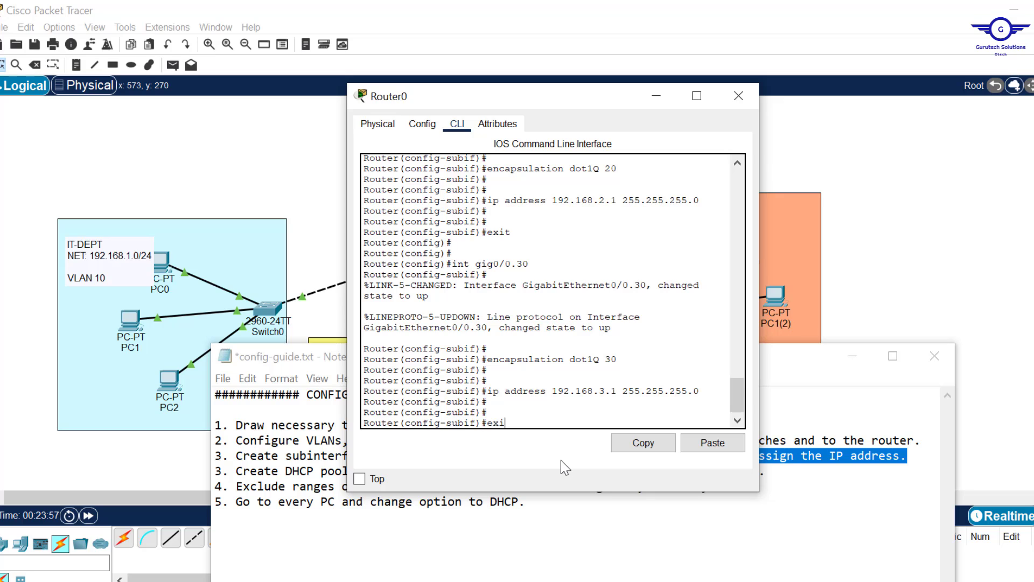
{"action": "type", "text": "t"}
{"action": "key", "text": "Return"}
{"action": "key", "text": "Return"}
{"action": "key", "text": "Return"}
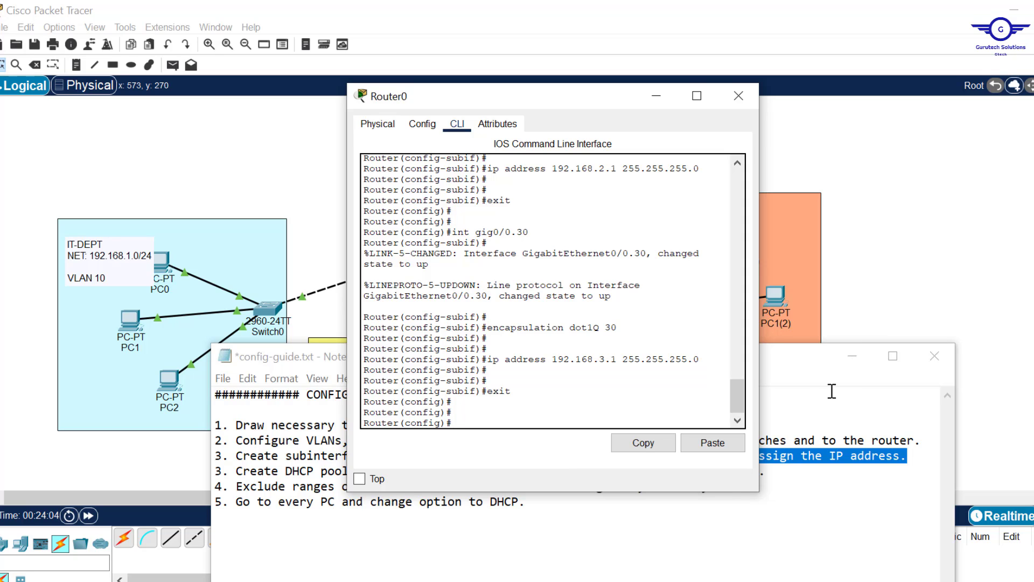
Switch to the Notepad guide and highlight the subinterface line and the line about creating DHCP pools
{"action": "left_click", "coordinate": [621, 520]}
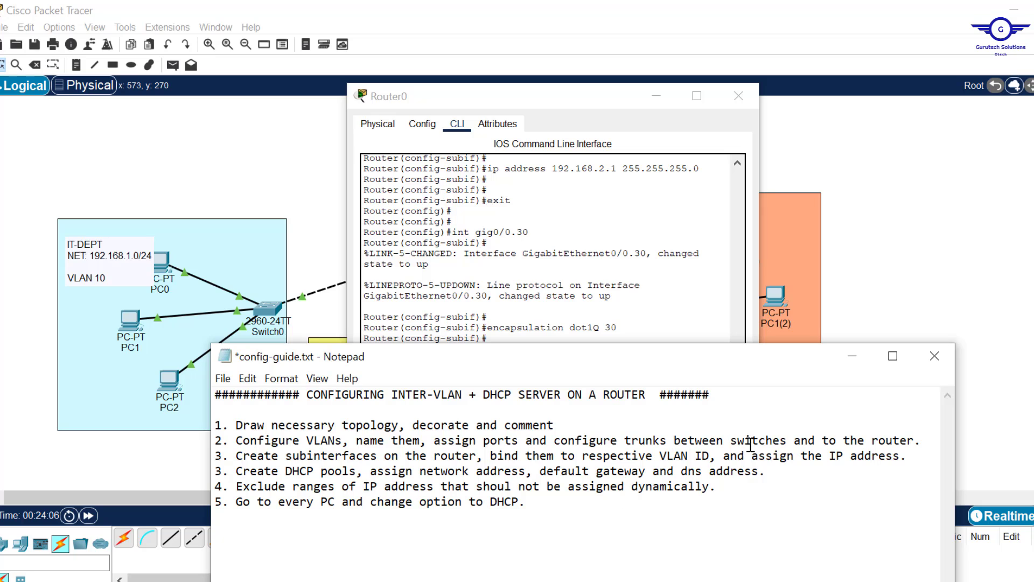
{"action": "left_click_drag", "start_coordinate": [767, 471], "coordinate": [243, 471]}
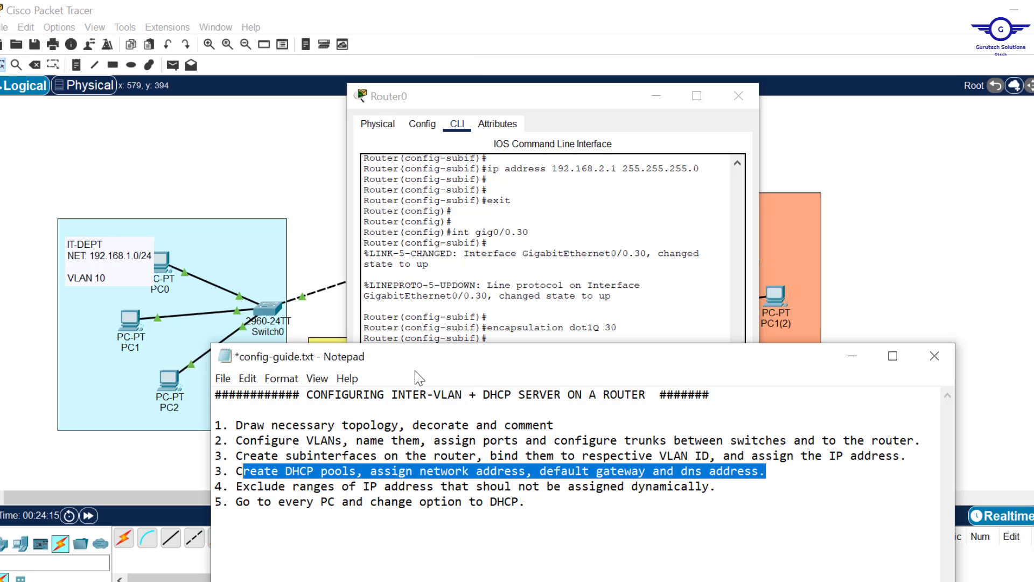
{"action": "left_click_drag", "start_coordinate": [915, 457], "coordinate": [231, 459]}
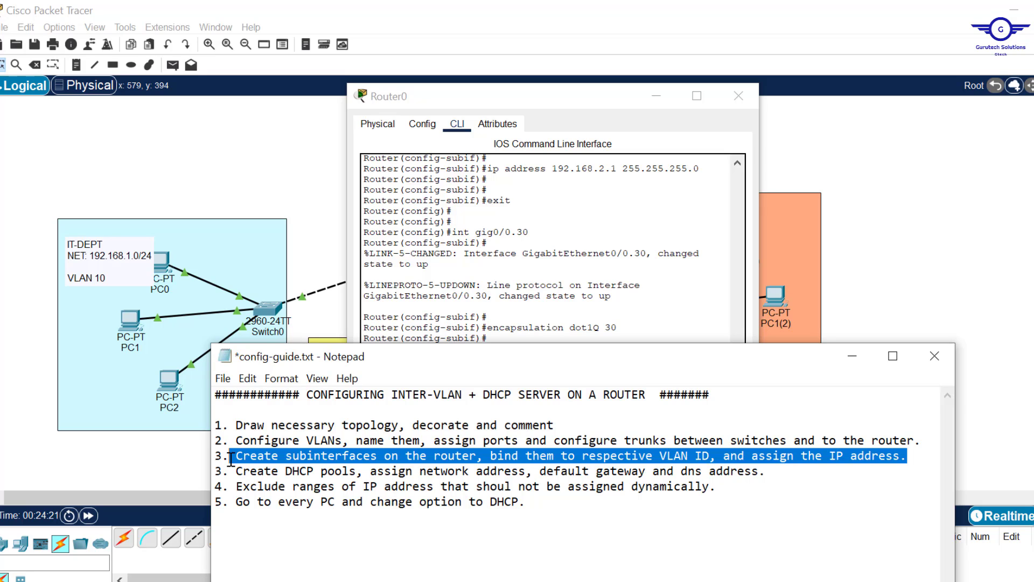
{"action": "left_click", "coordinate": [775, 486]}
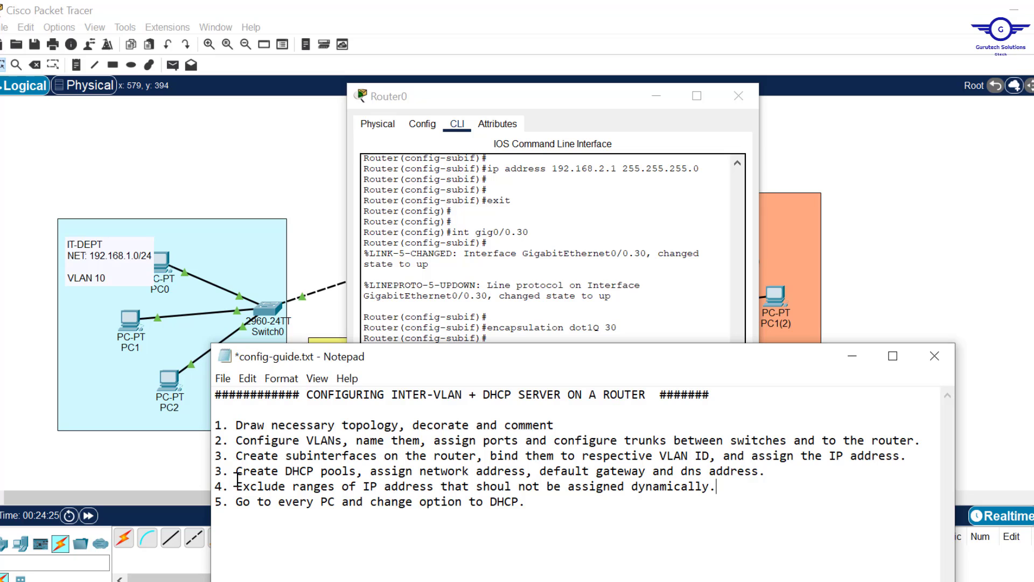
{"action": "left_click_drag", "start_coordinate": [233, 472], "coordinate": [774, 472]}
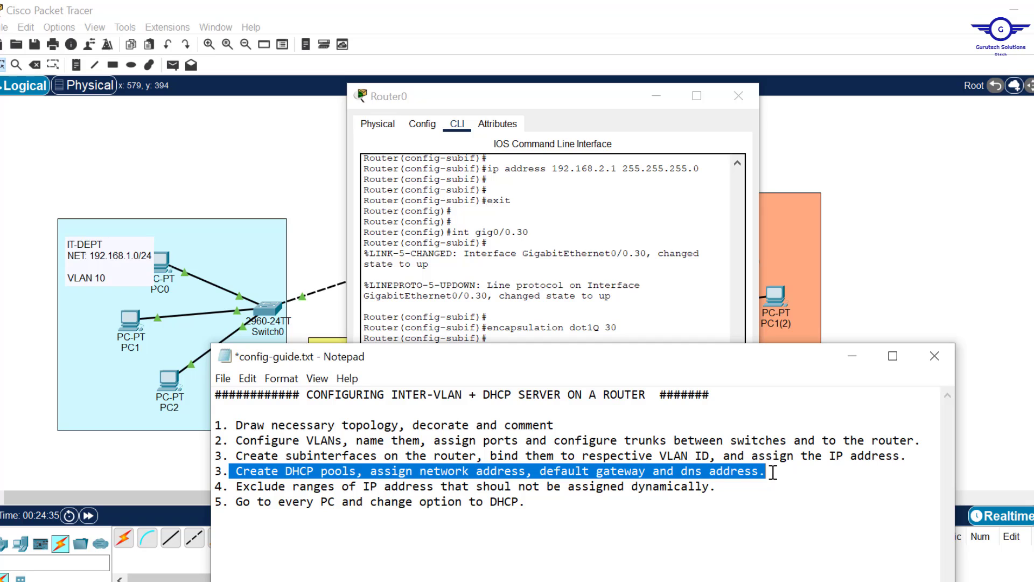
Return to the Router0 command line and enable the DHCP service with service dhcp
{"action": "left_click", "coordinate": [543, 310]}
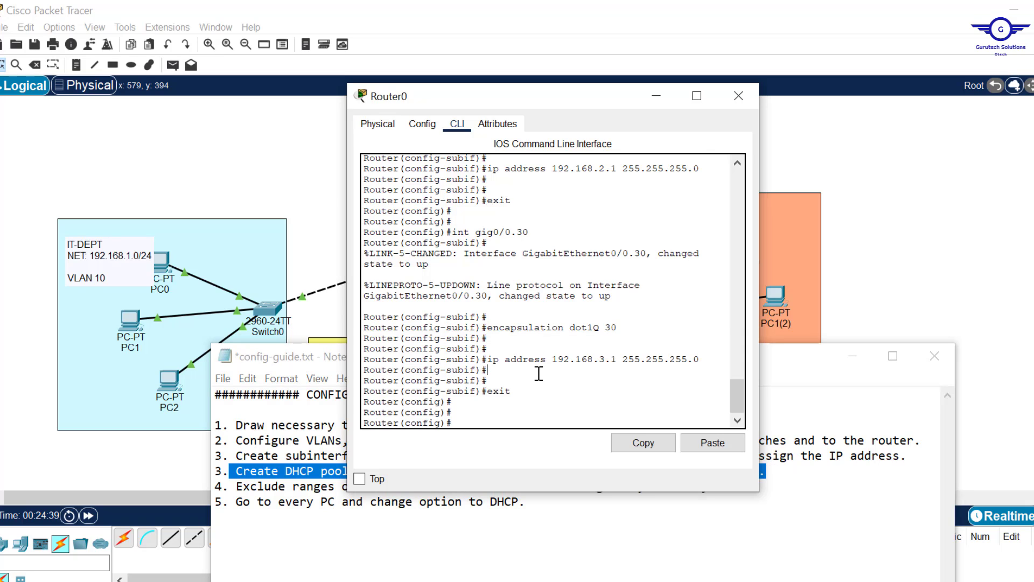
{"action": "key", "text": "Return"}
{"action": "key", "text": "Return"}
{"action": "type", "text": "serv"}
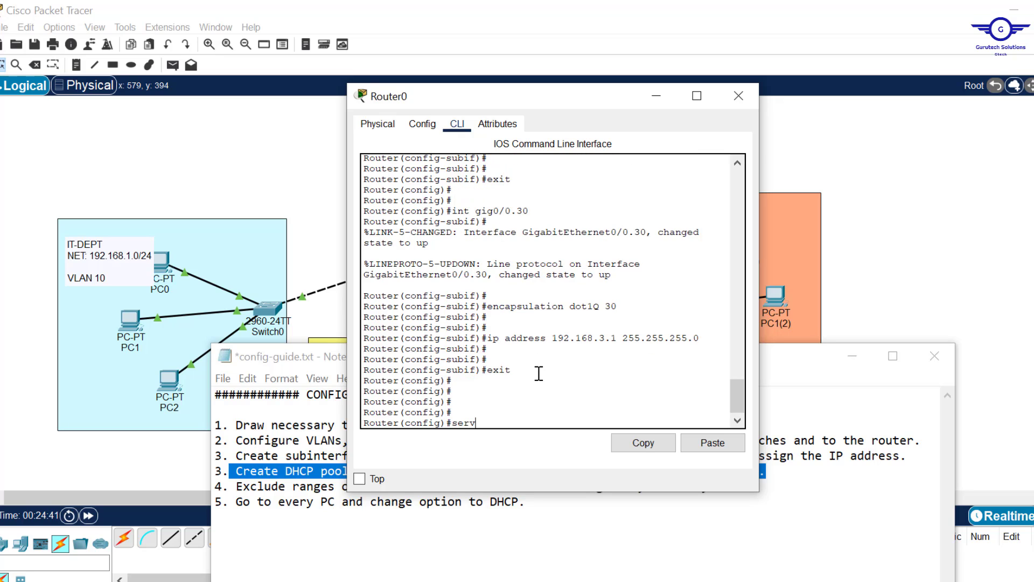
{"action": "type", "text": "i"}
{"action": "key", "text": "Tab"}
{"action": "type", "text": "d"}
{"action": "key", "text": "Tab"}
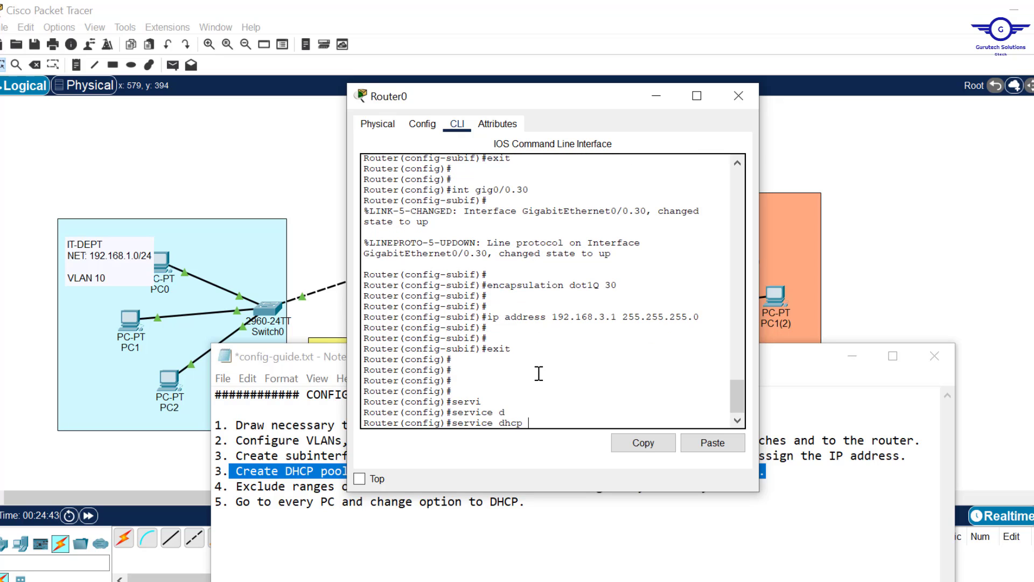
{"action": "key", "text": "Return"}
{"action": "key", "text": "Return"}
{"action": "key", "text": "Return"}
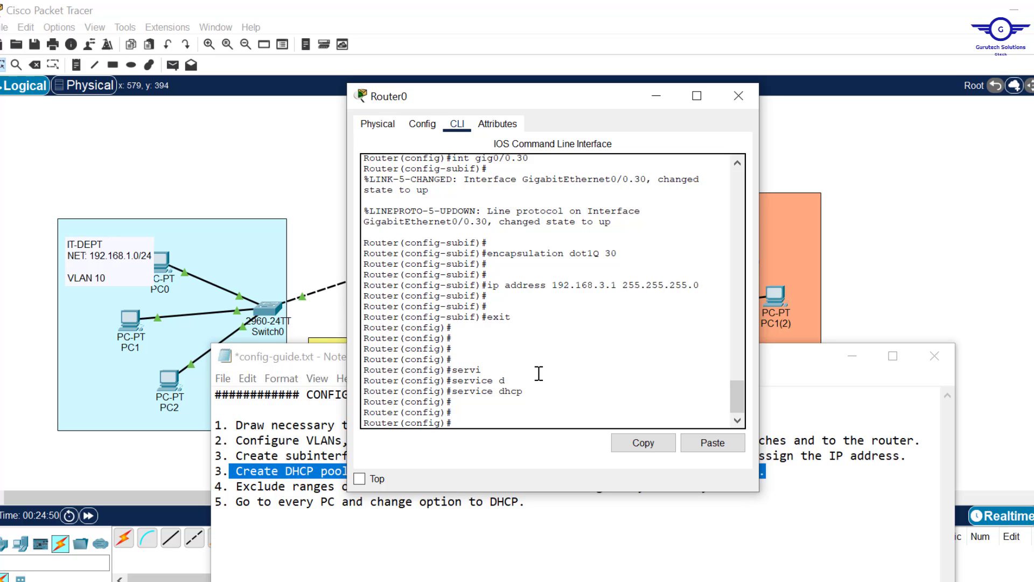
Create a DHCP pool named IT-Pool on Router0 and enter its configuration
{"action": "type", "text": "ip dhcp"}
{"action": "key", "text": "Tab"}
{"action": "type", "text": "p"}
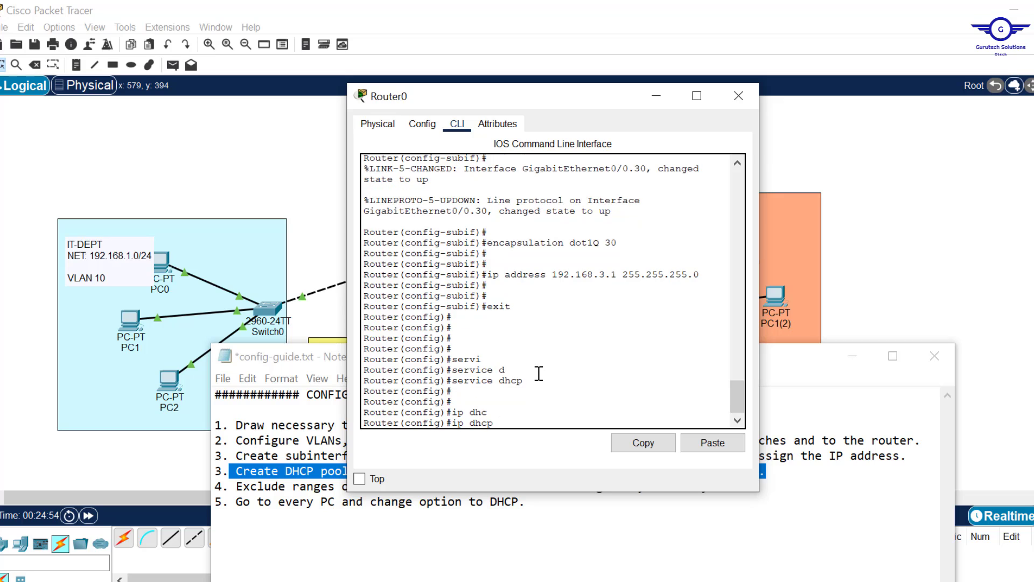
{"action": "key", "text": "Tab"}
{"action": "type", "text": "IT"}
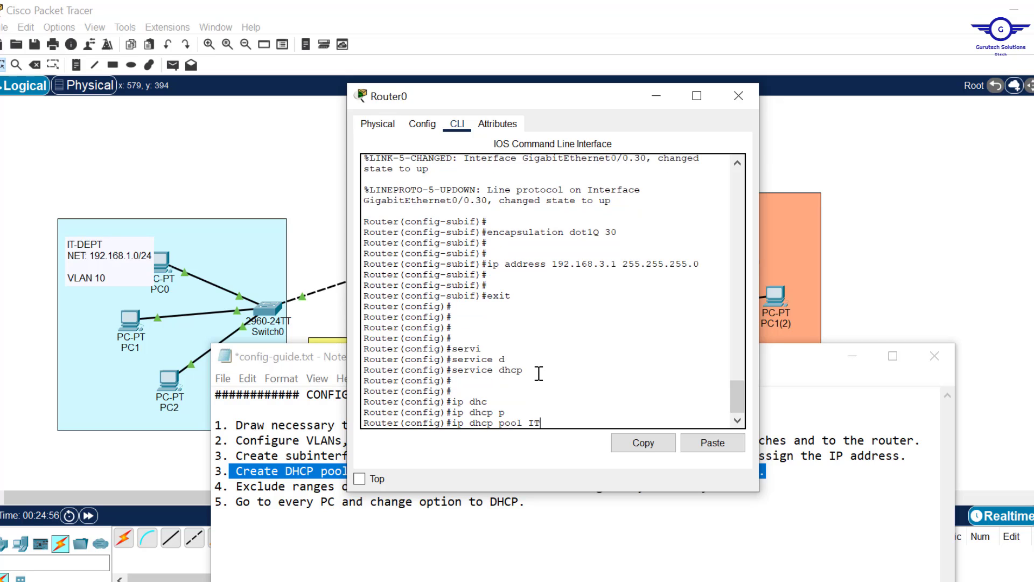
{"action": "type", "text": "-Pool"}
{"action": "key", "text": "Return"}
{"action": "key", "text": "Return"}
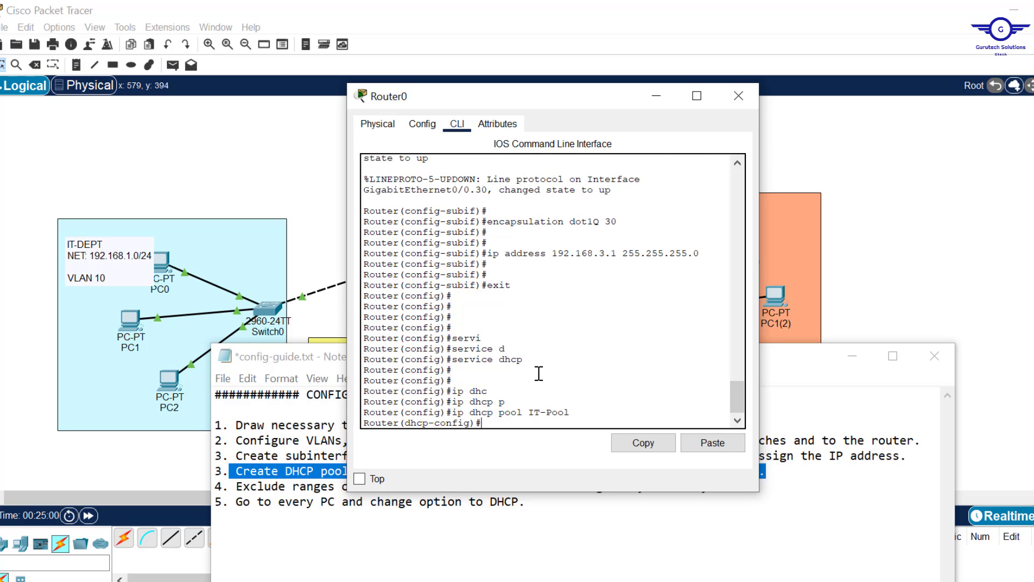
Assign network 192.168.1.0 with mask 255.255.255.0 to the IT-Pool DHCP pool
{"action": "type", "text": "netw"}
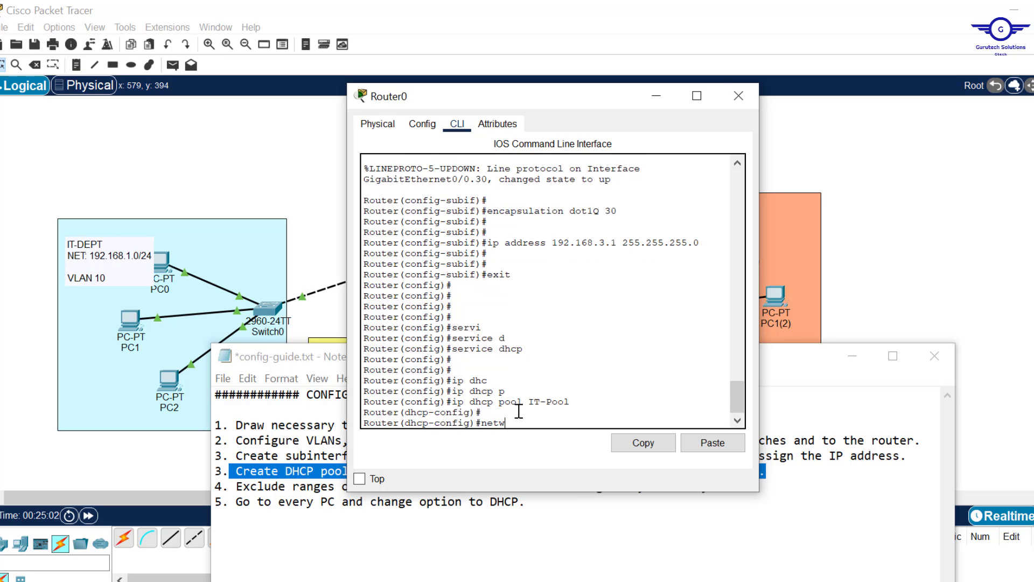
{"action": "key", "text": "Tab"}
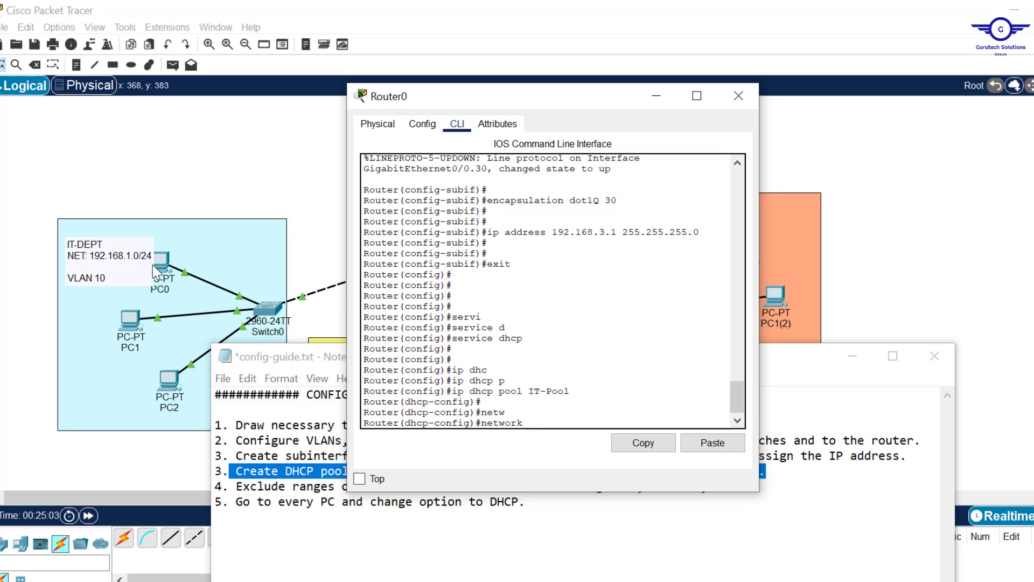
{"action": "type", "text": "192.168.1"}
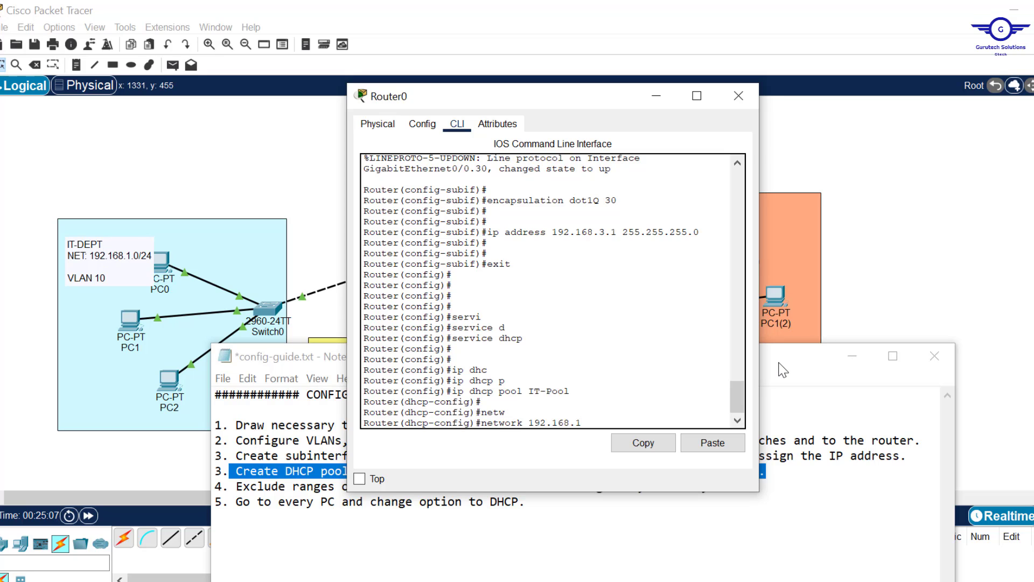
{"action": "type", "text": ".0 255.255.255"}
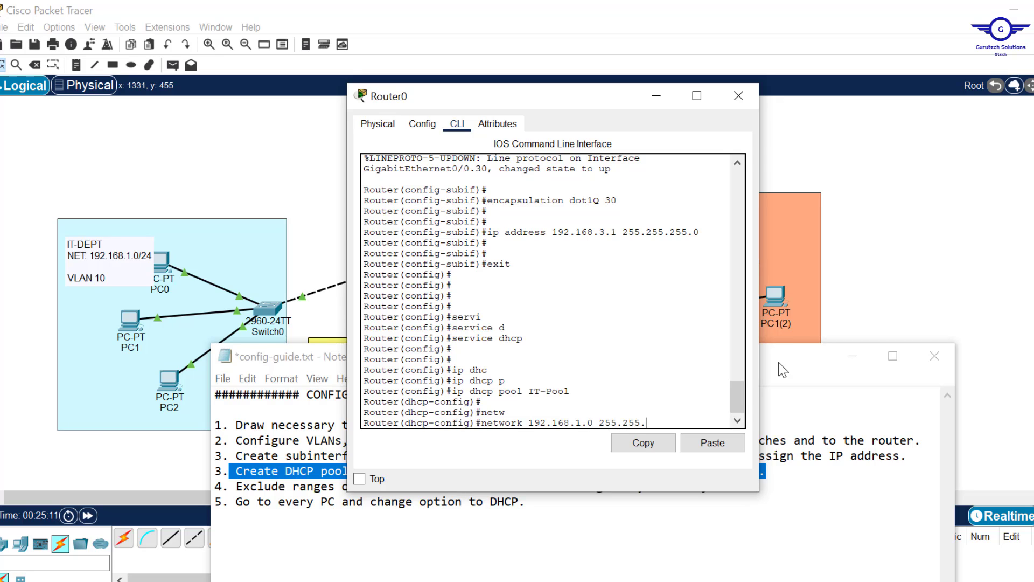
{"action": "type", "text": ".0"}
{"action": "key", "text": "Return"}
{"action": "key", "text": "Return"}
{"action": "key", "text": "Return"}
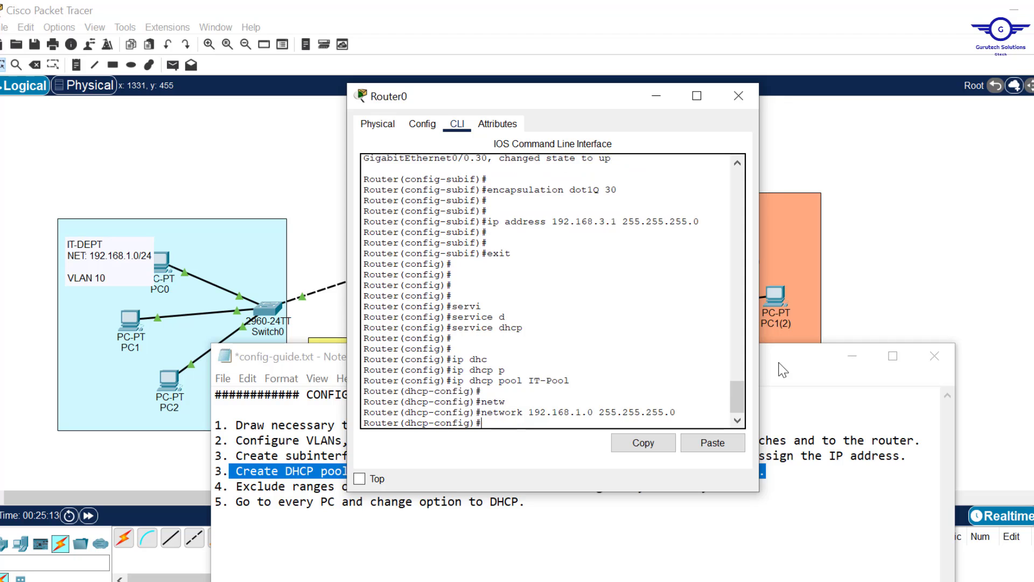
Check the guide's DHCP pool line and set the default router of IT-Pool to 192.168.1.1
{"action": "left_click_drag", "start_coordinate": [782, 506], "coordinate": [771, 468]}
{"action": "left_click", "coordinate": [533, 485]}
{"action": "left_click", "coordinate": [549, 307]}
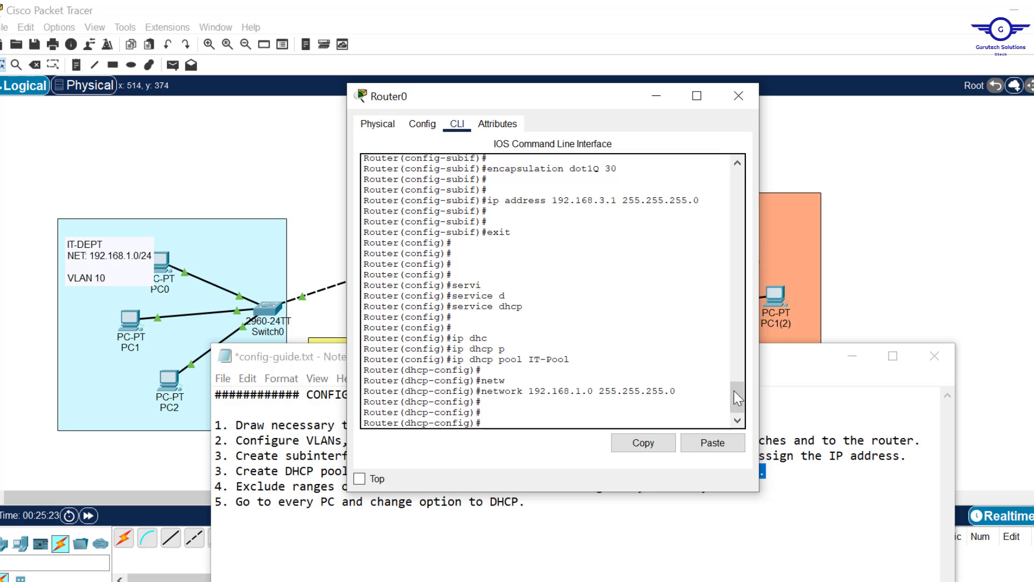
{"action": "left_click_drag", "start_coordinate": [738, 406], "coordinate": [487, 349]}
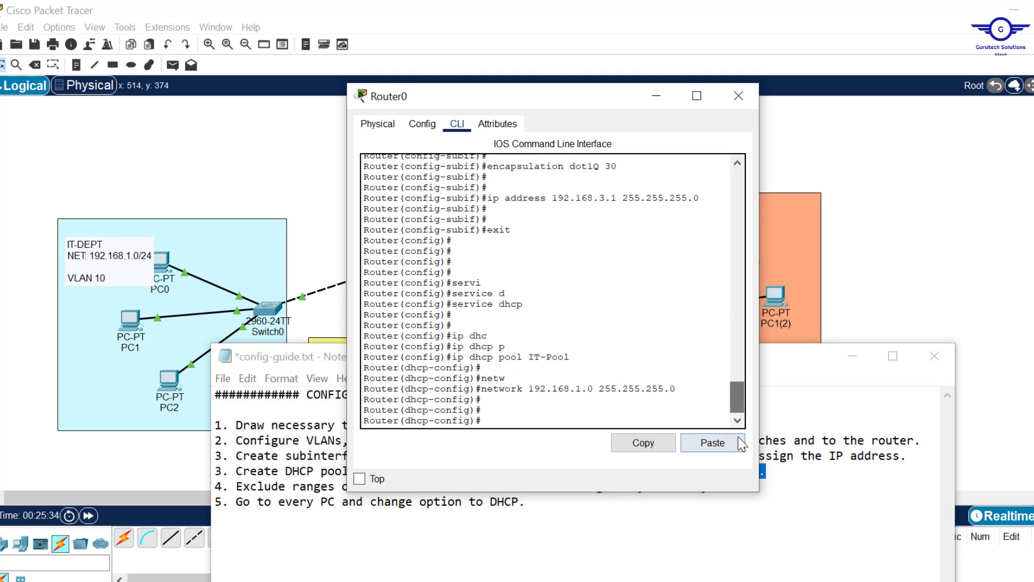
{"action": "type", "text": "defa"}
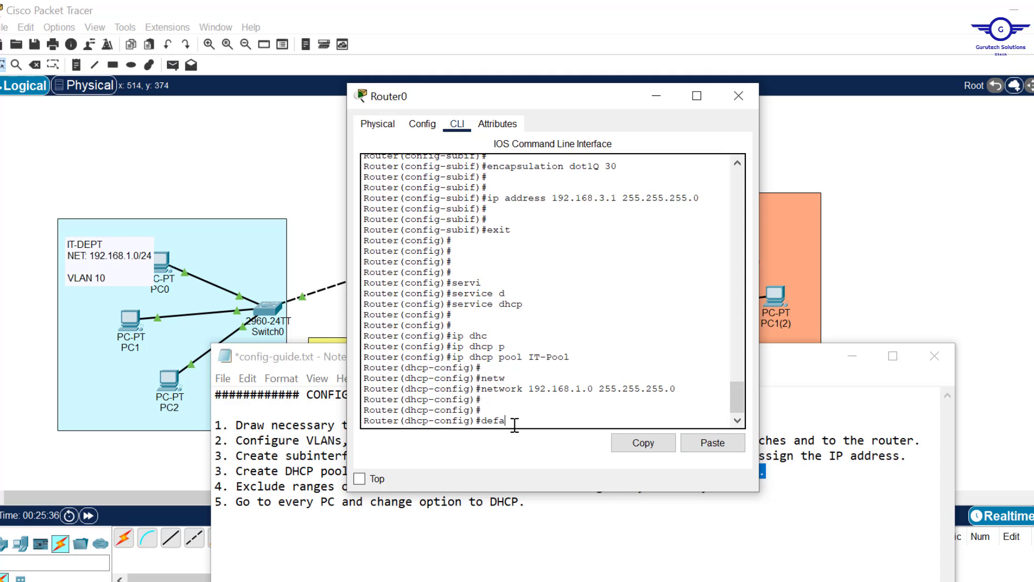
{"action": "key", "text": "Tab"}
{"action": "type", "text": "192."}
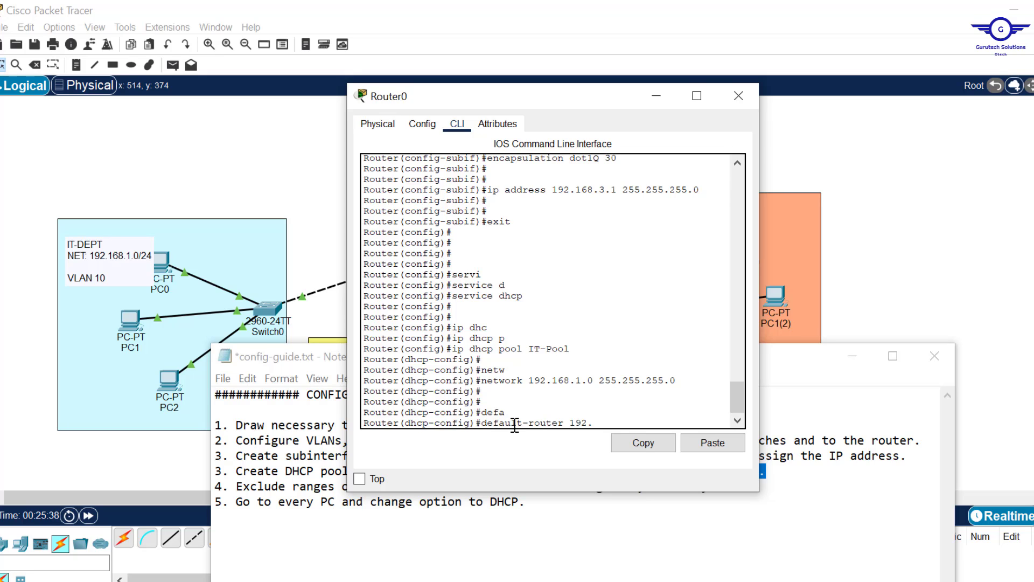
{"action": "type", "text": "168.1.1"}
{"action": "key", "text": "Return"}
{"action": "key", "text": "Return"}
Set the DNS server of IT-Pool to 192.168.1.1 and exit the pool configuration
{"action": "type", "text": "dn"}
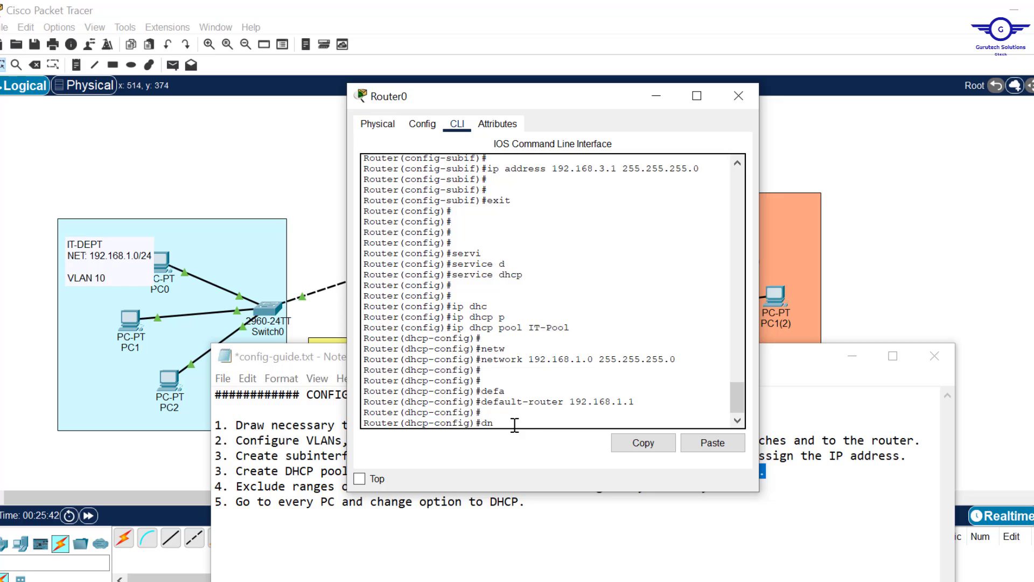
{"action": "key", "text": "Tab"}
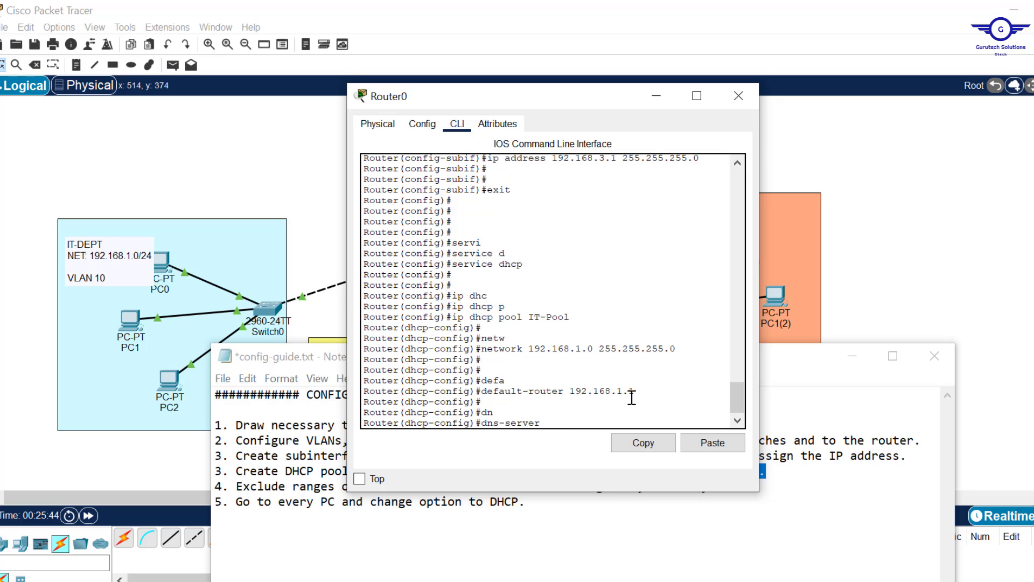
{"action": "type", "text": "192.168.1.1"}
{"action": "key", "text": "Return"}
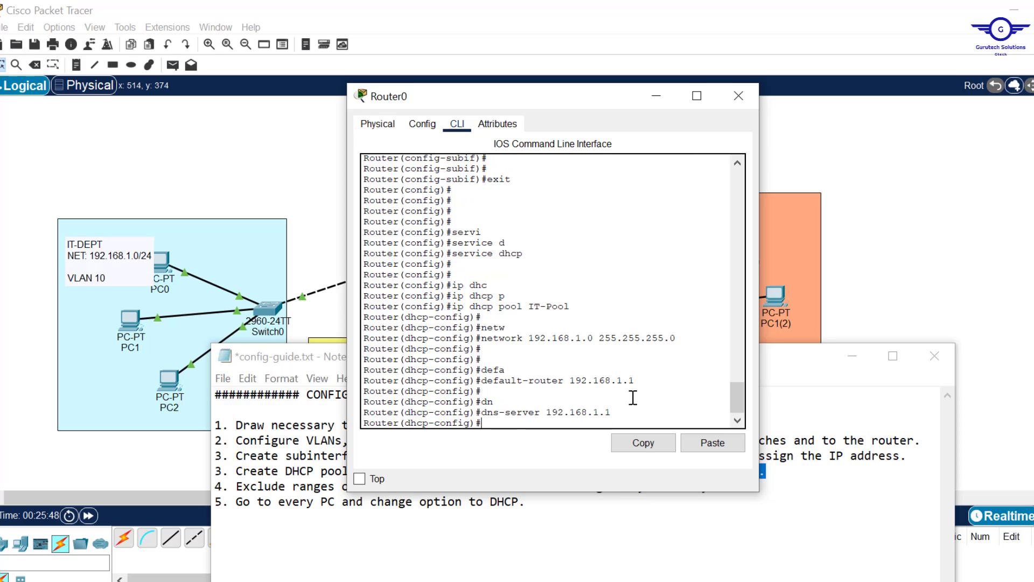
{"action": "type", "text": "exit"}
{"action": "key", "text": "Return"}
{"action": "key", "text": "Return"}
{"action": "key", "text": "Return"}
{"action": "key", "text": "Return"}
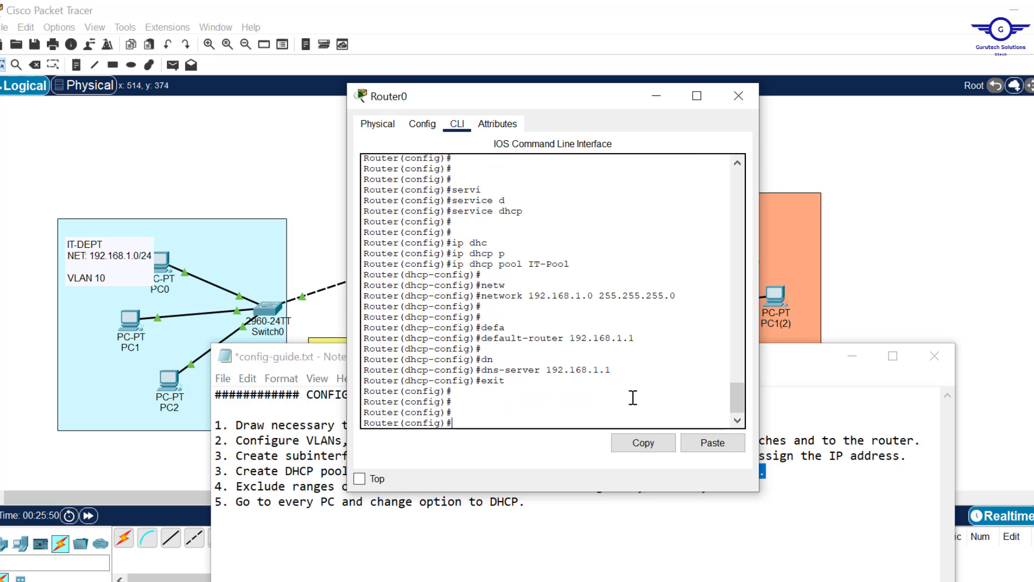
Reuse the earlier pool command to create a DHCP pool named HR-Pool and enter its configuration
{"action": "key", "text": "Up"}
{"action": "key", "text": "Up"}
{"action": "key", "text": "Up"}
{"action": "key", "text": "Up"}
{"action": "key", "text": "Up"}
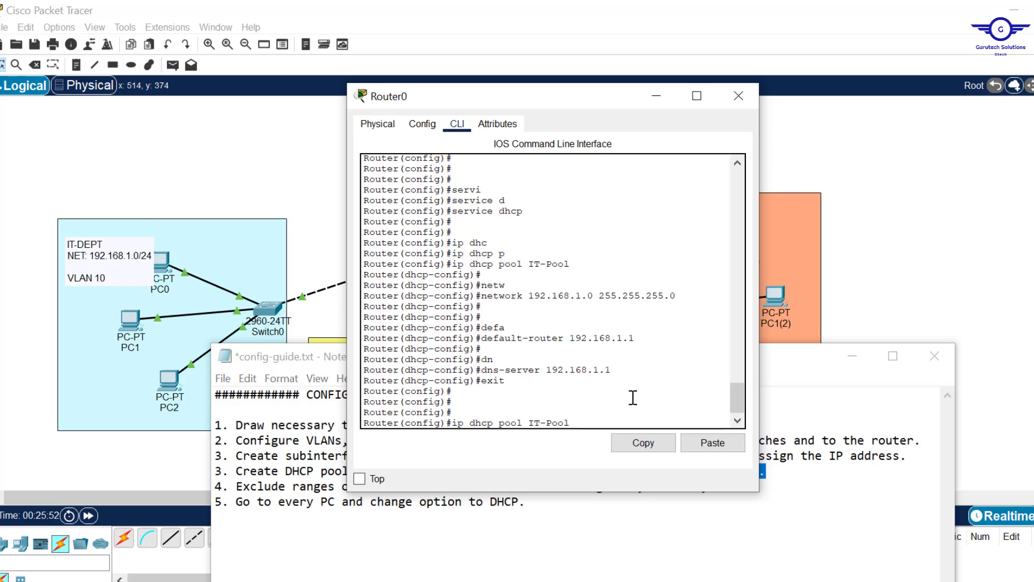
{"action": "key", "text": "Left"}
{"action": "key", "text": "Left"}
{"action": "key", "text": "BackSpace"}
{"action": "key", "text": "BackSpace"}
{"action": "type", "text": "HR"}
{"action": "key", "text": "Return"}
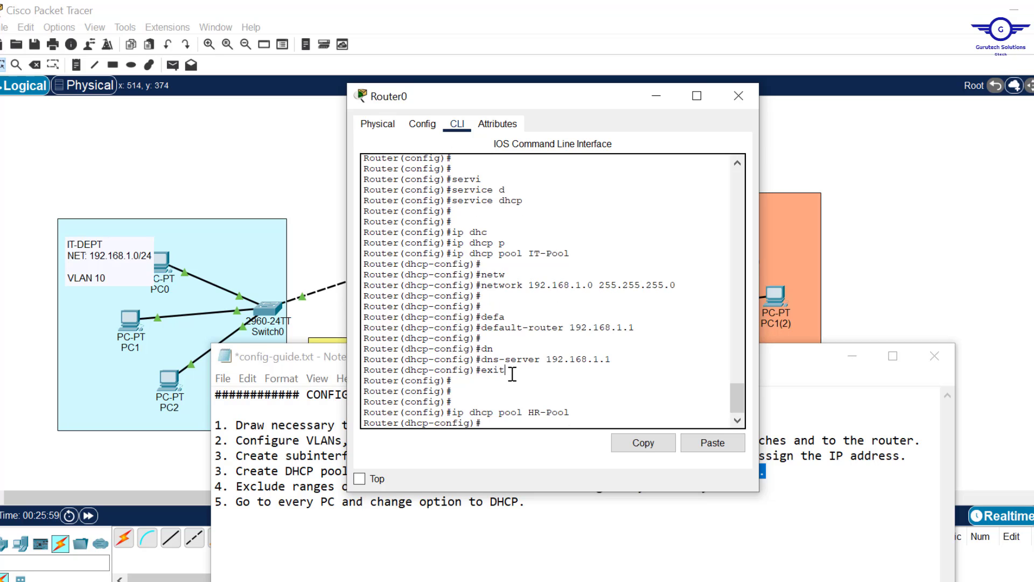
Assign network 192.168.2.0 with mask 255.255.255.0 to the HR-Pool DHCP pool
{"action": "left_click_drag", "start_coordinate": [505, 371], "coordinate": [446, 255]}
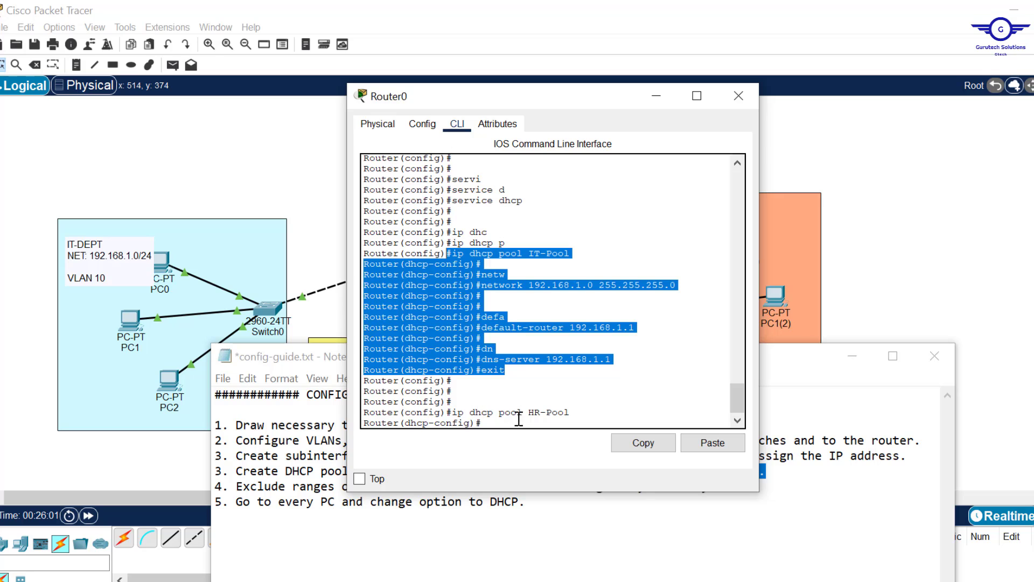
{"action": "left_click", "coordinate": [583, 415]}
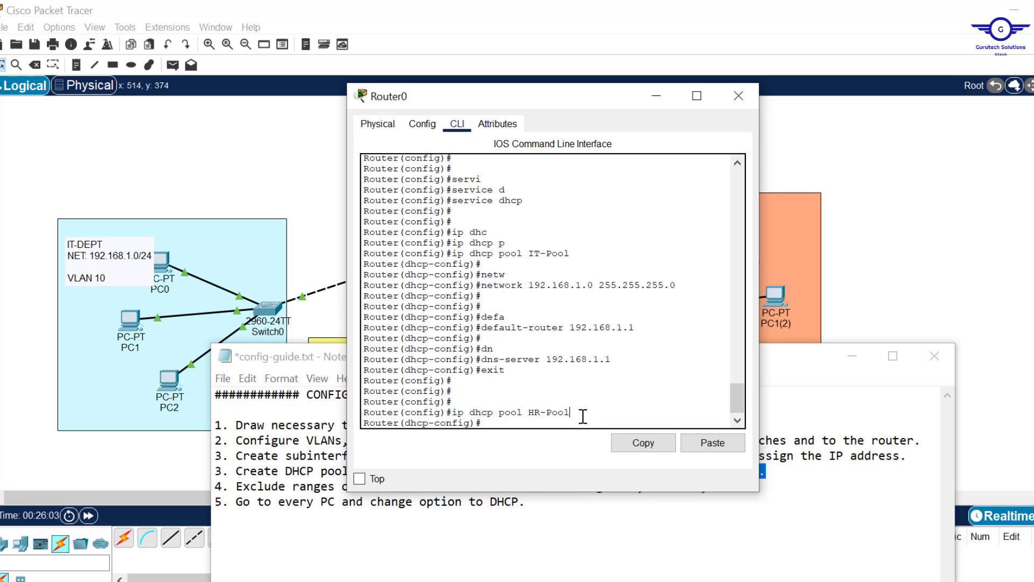
{"action": "key", "text": "Up"}
{"action": "key", "text": "Up"}
{"action": "key", "text": "Up"}
{"action": "key", "text": "Up"}
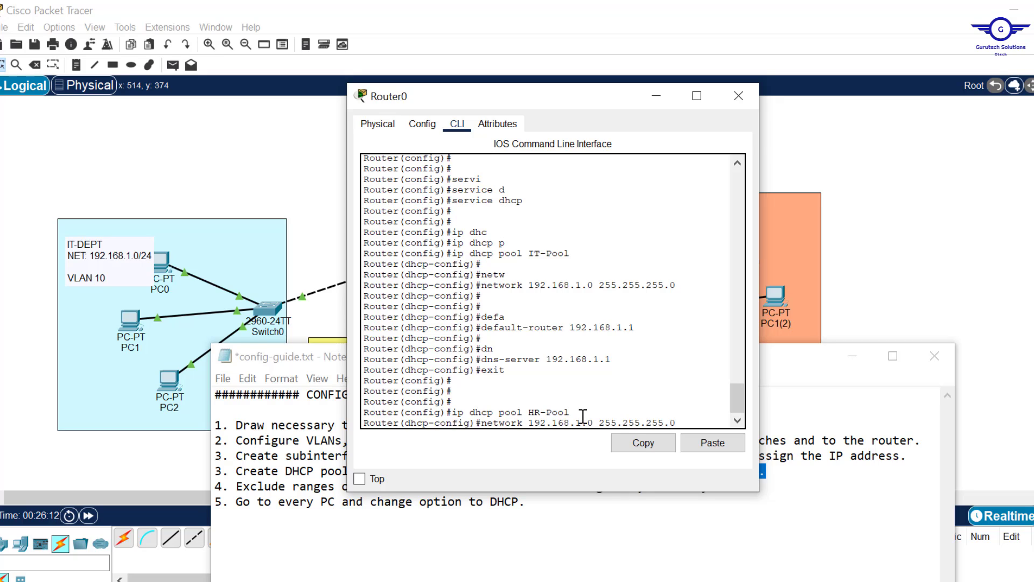
{"action": "left_click", "coordinate": [583, 419]}
{"action": "key", "text": "BackSpace"}
{"action": "type", "text": "2"}
{"action": "key", "text": "Return"}
{"action": "key", "text": "Return"}
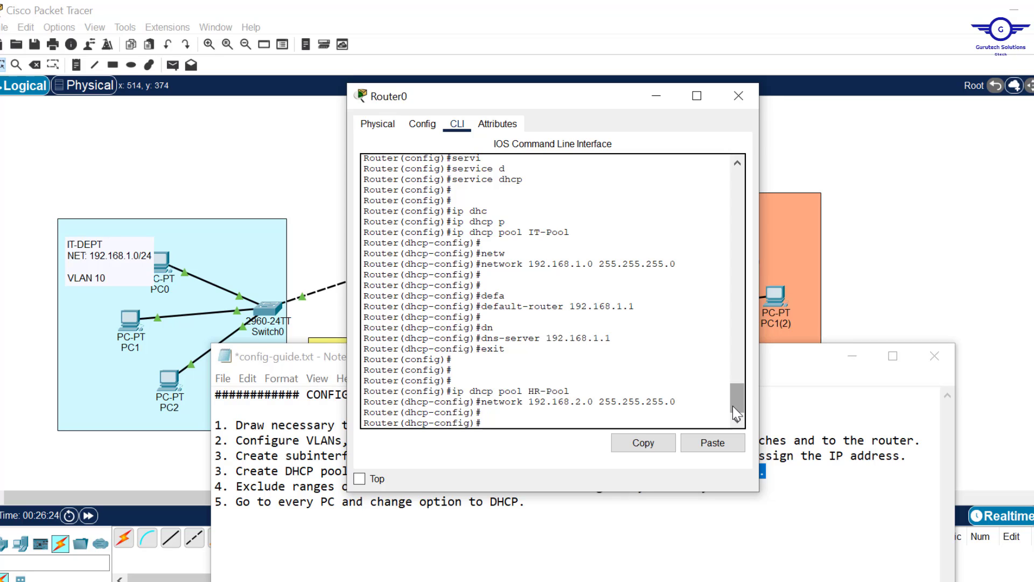
Look up the gig0/0.20 subinterface address and set the default router of HR-Pool to 192.168.2.1
{"action": "left_click_drag", "start_coordinate": [732, 405], "coordinate": [730, 366]}
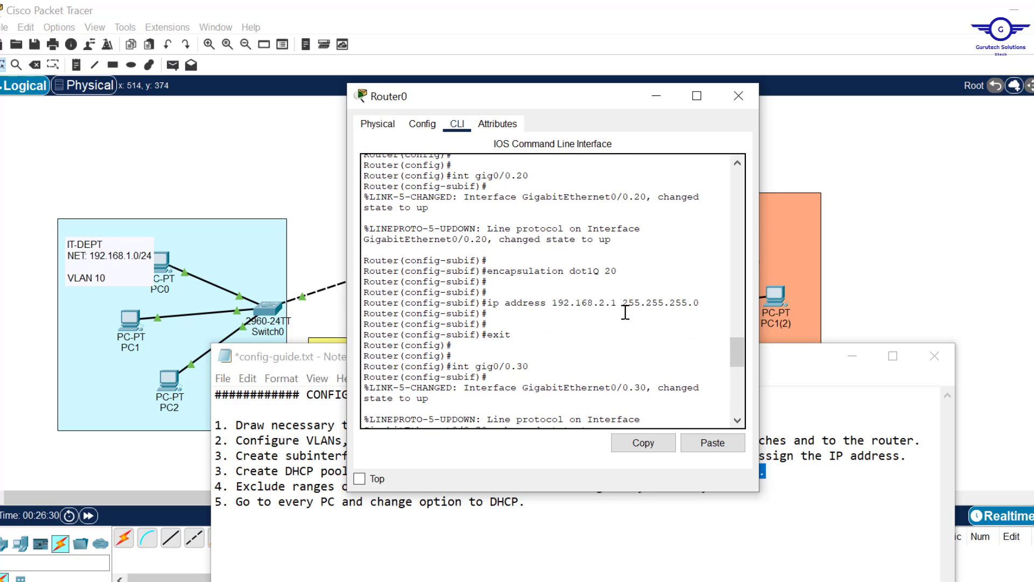
{"action": "left_click_drag", "start_coordinate": [621, 302], "coordinate": [555, 303]}
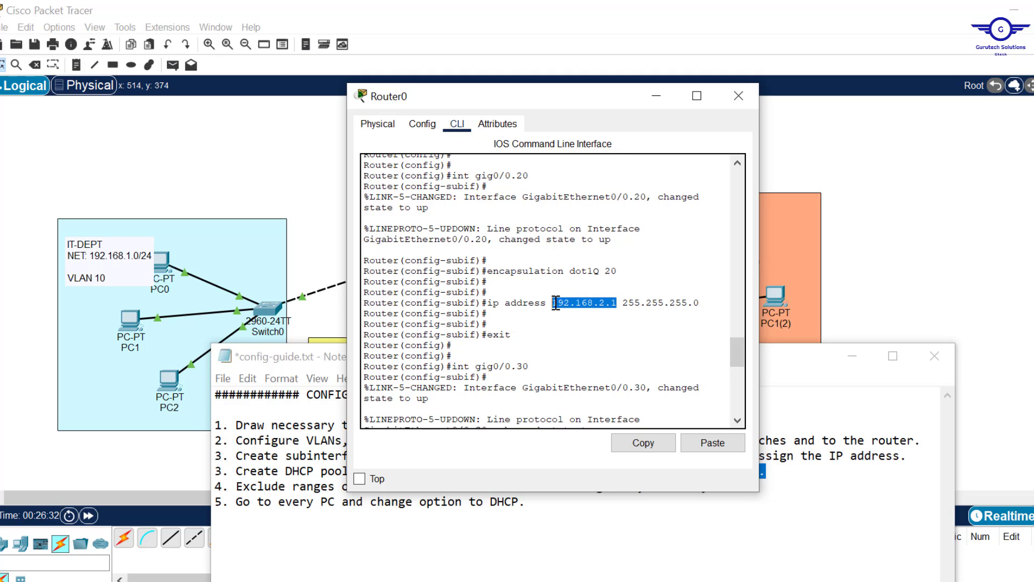
{"action": "left_click_drag", "start_coordinate": [737, 352], "coordinate": [734, 431]}
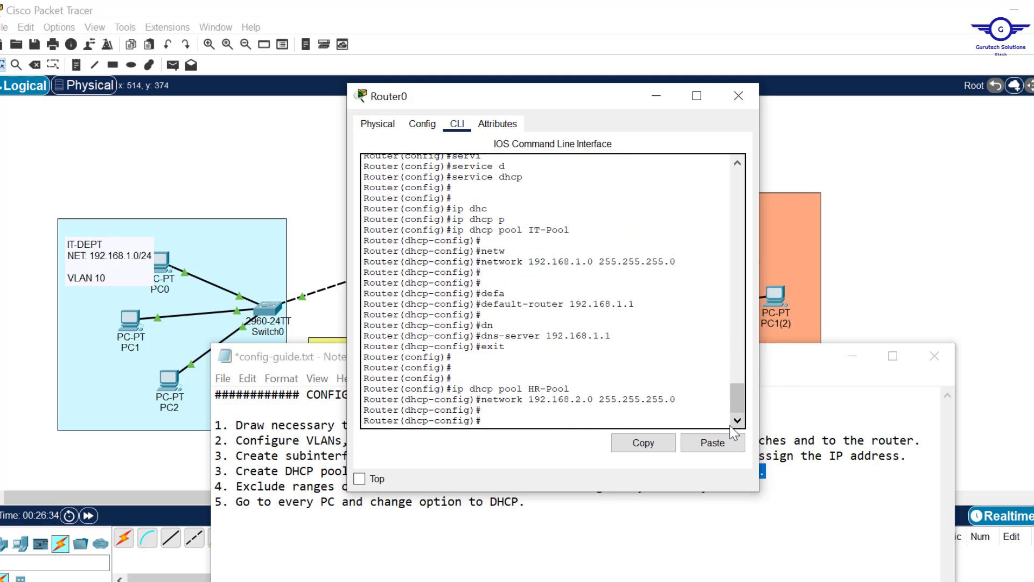
{"action": "key", "text": "Up"}
{"action": "key", "text": "Up"}
{"action": "key", "text": "Up"}
{"action": "key", "text": "Up"}
{"action": "key", "text": "Up"}
{"action": "key", "text": "BackSpace"}
{"action": "type", "text": "2.168.2.1"}
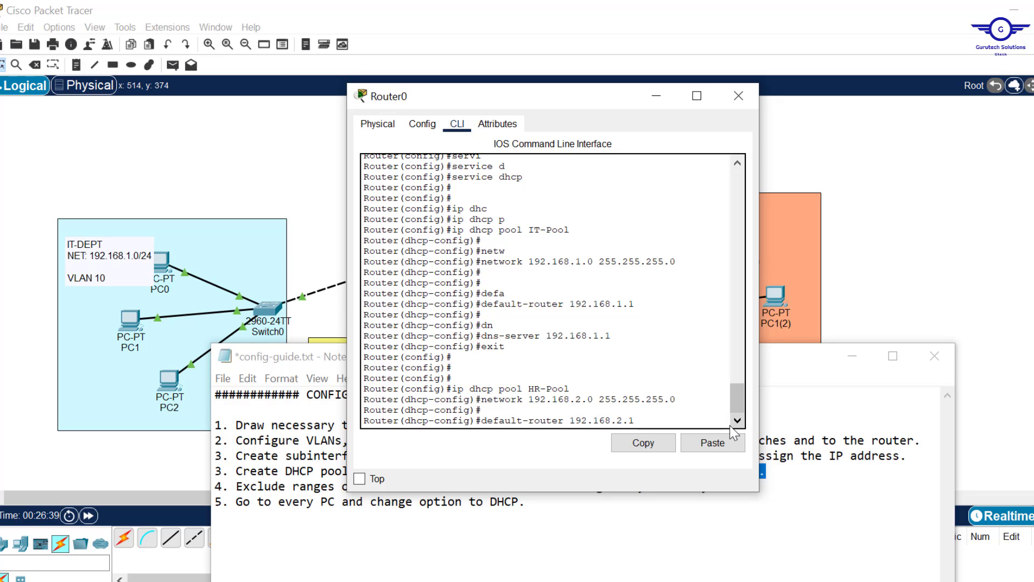
{"action": "key", "text": "Return"}
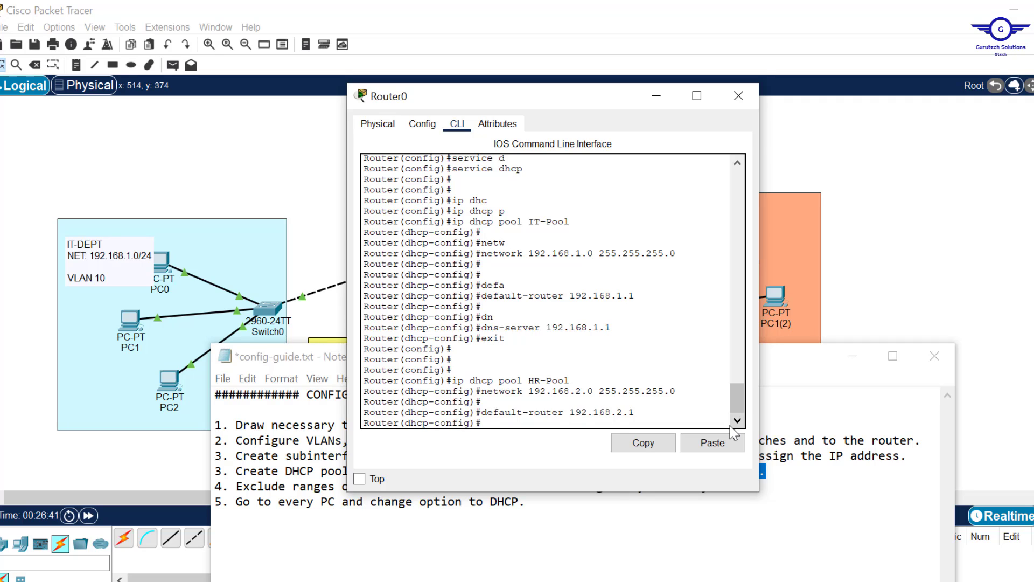
Set the DNS server of HR-Pool to 192.168.2.1 and exit the pool configuration
{"action": "key", "text": "Up"}
{"action": "key", "text": "Up"}
{"action": "key", "text": "Up"}
{"action": "key", "text": "Up"}
{"action": "key", "text": "Up"}
{"action": "key", "text": "Left"}
{"action": "key", "text": "Left"}
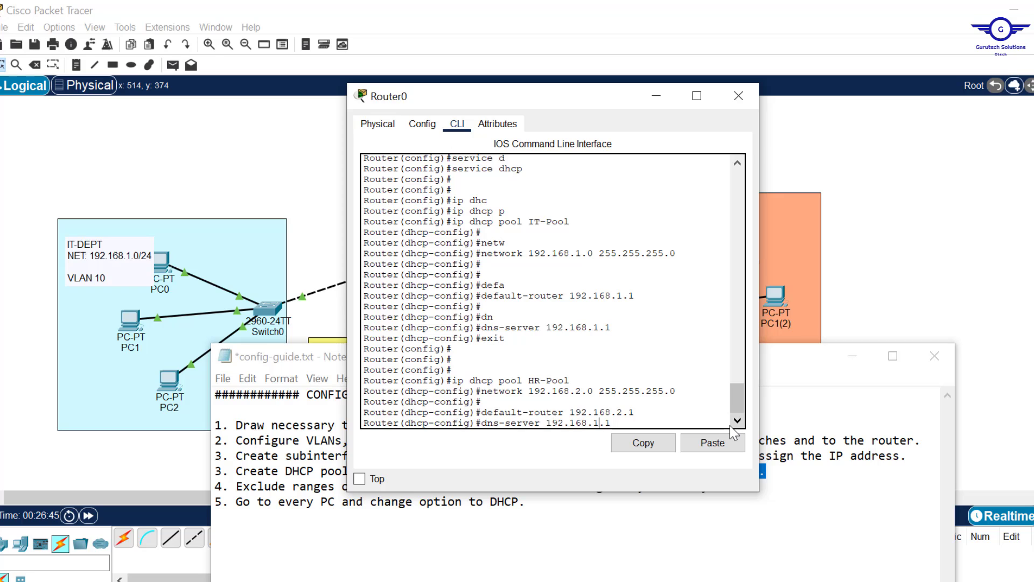
{"action": "type", "text": "2"}
{"action": "key", "text": "Return"}
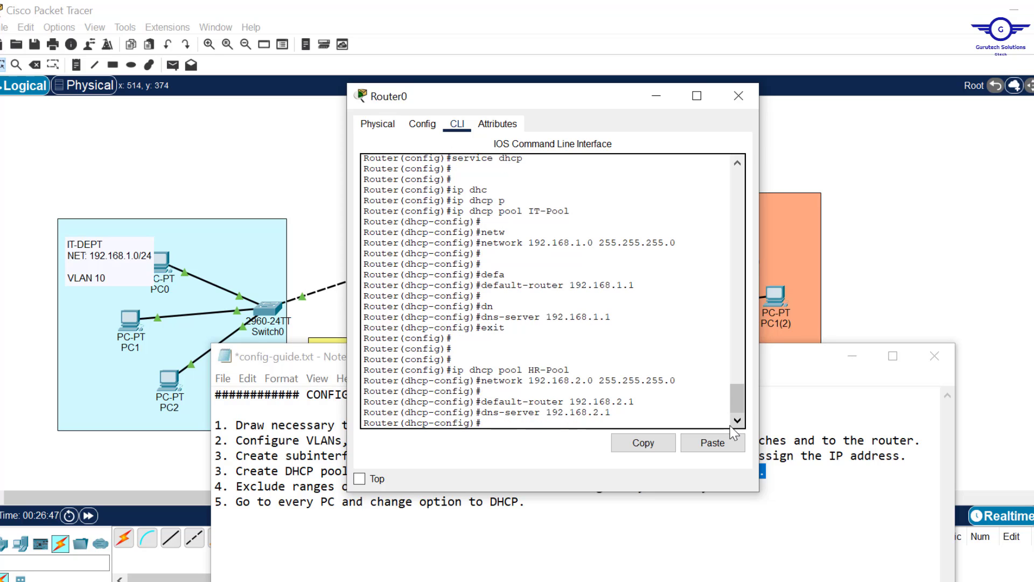
{"action": "type", "text": "exit"}
{"action": "key", "text": "Return"}
{"action": "key", "text": "Return"}
{"action": "key", "text": "Return"}
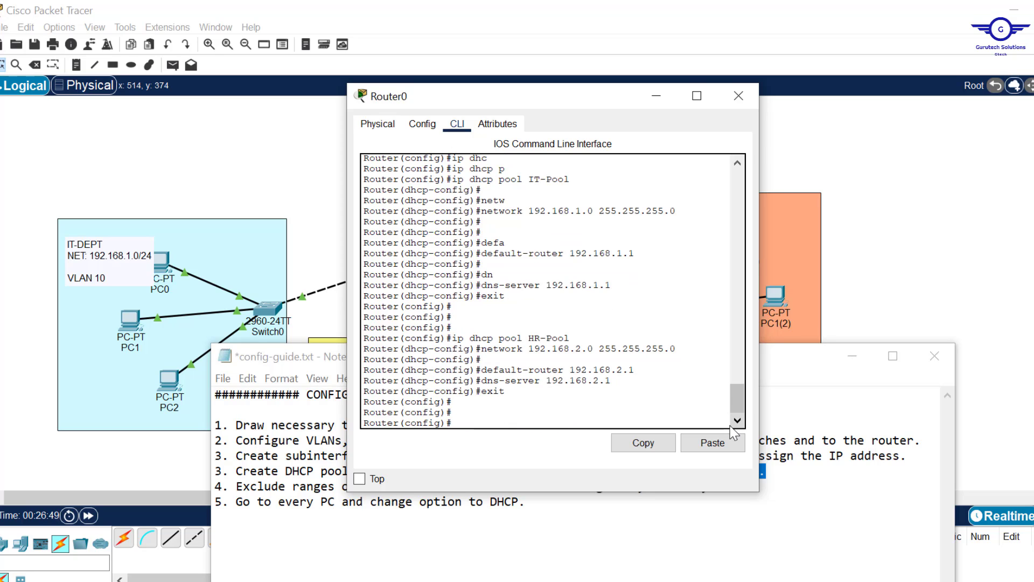
Reuse the earlier pool command to create a DHCP pool named FIN-Pool and enter its configuration
{"action": "key", "text": "Up"}
{"action": "key", "text": "Up"}
{"action": "key", "text": "Up"}
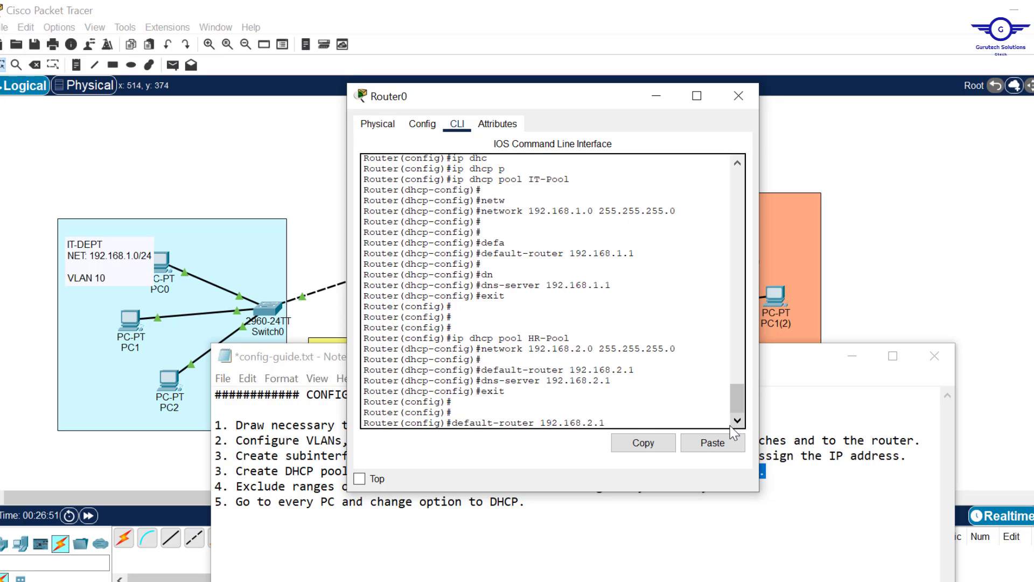
{"action": "key", "text": "Up"}
{"action": "key", "text": "Up"}
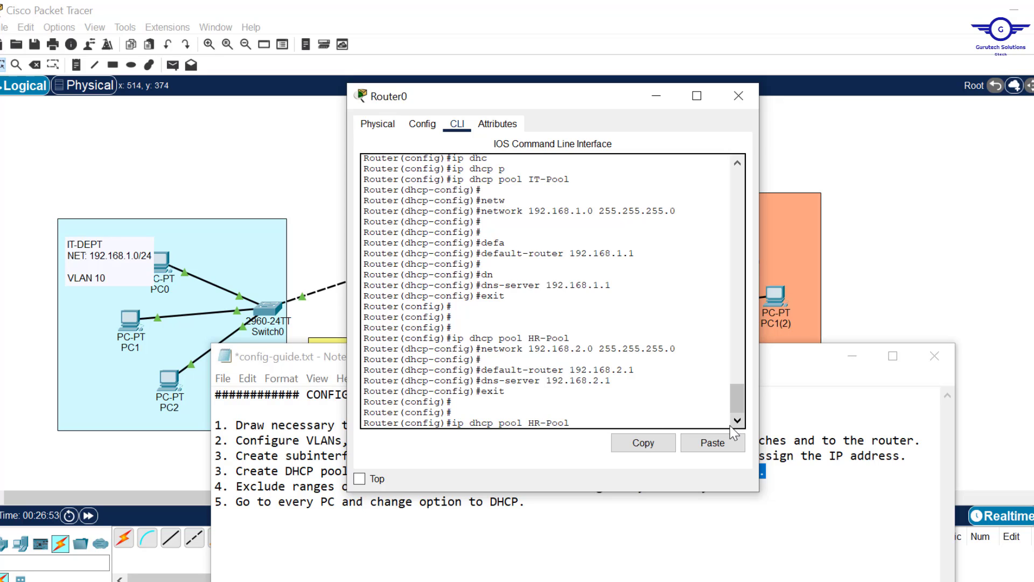
{"action": "key", "text": "Left"}
{"action": "key", "text": "Left"}
{"action": "key", "text": "Left"}
{"action": "key", "text": "Left"}
{"action": "key", "text": "Left"}
{"action": "key", "text": "BackSpace"}
{"action": "key", "text": "BackSpace"}
{"action": "type", "text": "FIN"}
{"action": "key", "text": "Return"}
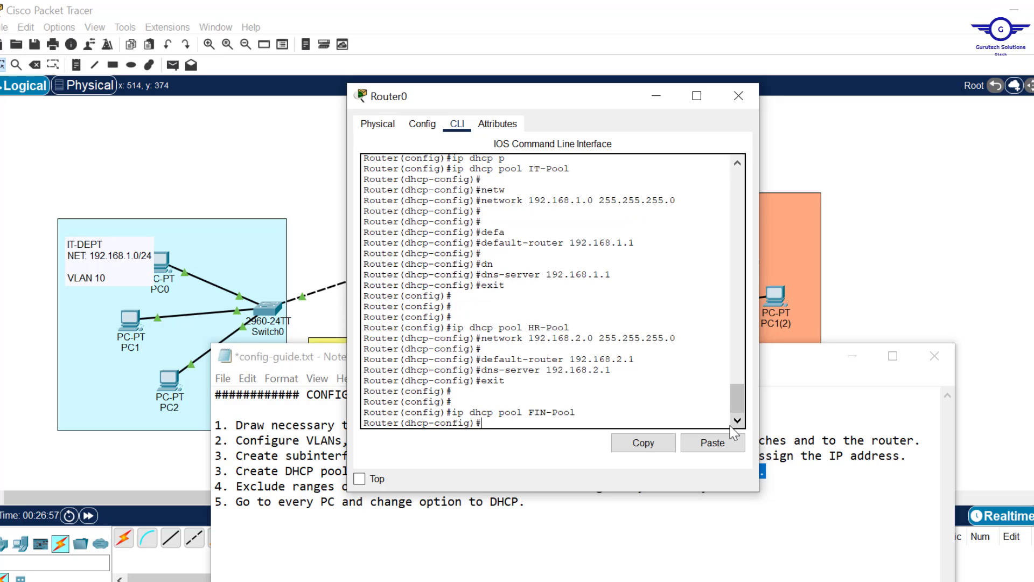
Assign network 192.168.3.0 with mask 255.255.255.0 to the FIN-Pool DHCP pool
{"action": "key", "text": "Up"}
{"action": "key", "text": "Up"}
{"action": "key", "text": "Up"}
{"action": "key", "text": "Up"}
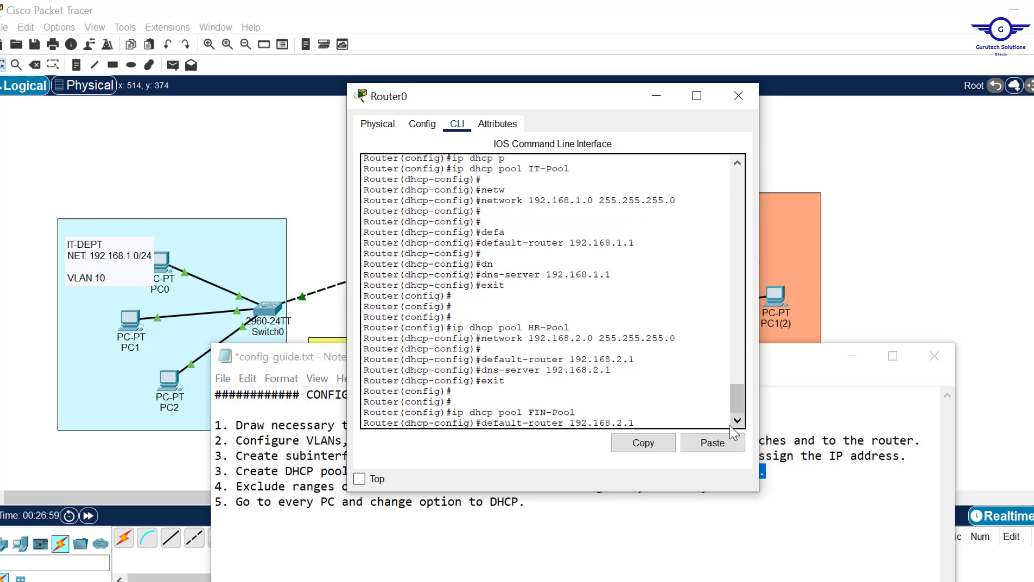
{"action": "key", "text": "Left"}
{"action": "key", "text": "Left"}
{"action": "key", "text": "Left"}
{"action": "key", "text": "Left"}
{"action": "key", "text": "Left"}
{"action": "key", "text": "Left"}
{"action": "key", "text": "Left"}
{"action": "key", "text": "Left"}
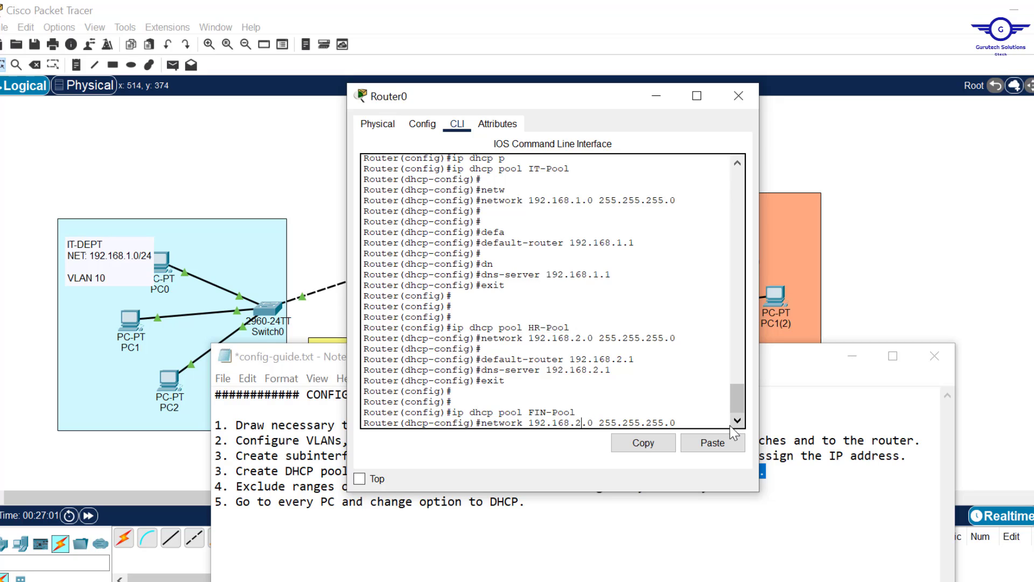
{"action": "key", "text": "BackSpace"}
{"action": "type", "text": "3"}
{"action": "key", "text": "Return"}
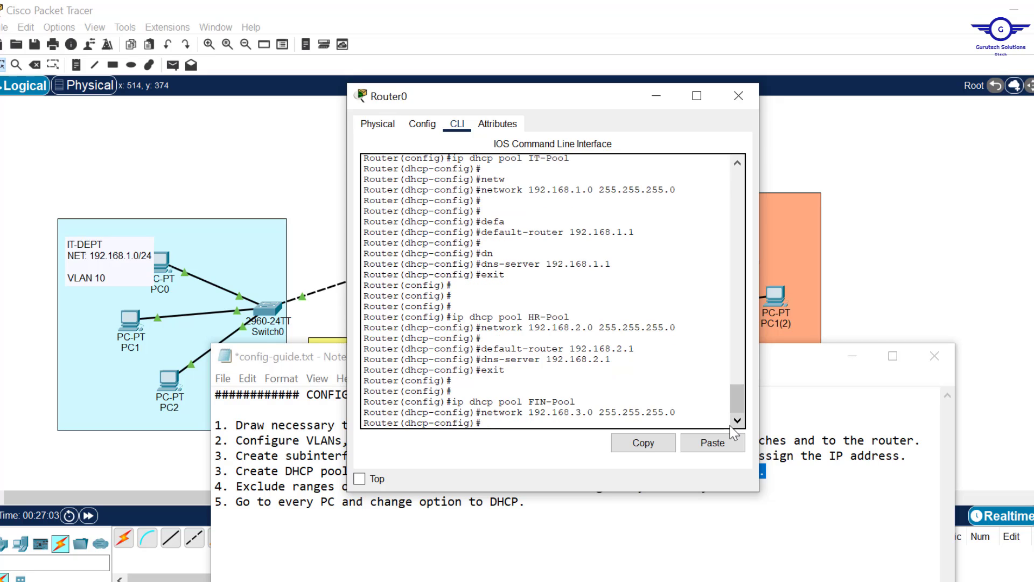
Set the default router of FIN-Pool to 192.168.3.1 by reusing the earlier default-router command
{"action": "key", "text": "Up"}
{"action": "key", "text": "Up"}
{"action": "key", "text": "Up"}
{"action": "key", "text": "Up"}
{"action": "key", "text": "Down"}
{"action": "key", "text": "Down"}
{"action": "key", "text": "Up"}
{"action": "key", "text": "Up"}
{"action": "key", "text": "Up"}
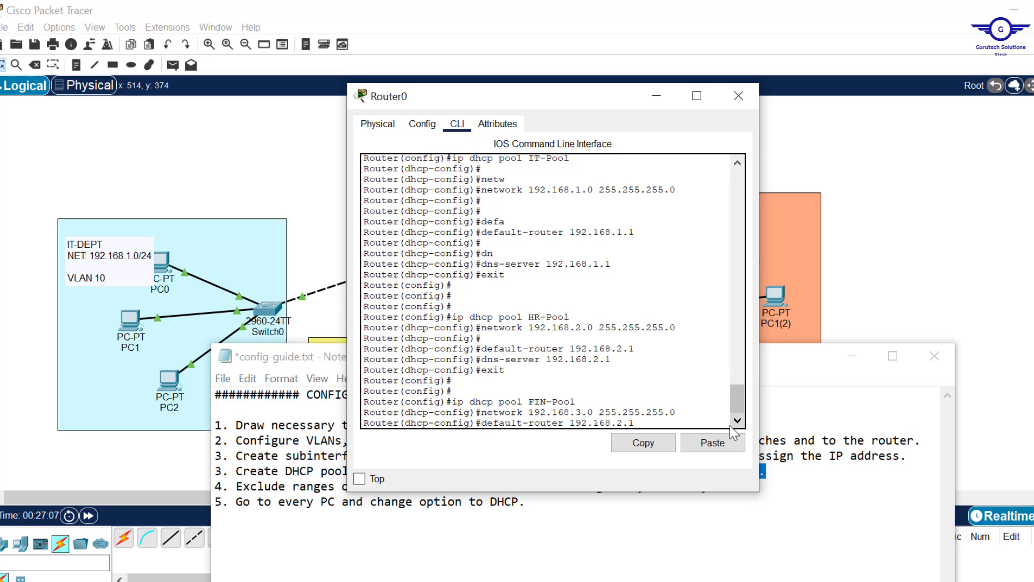
{"action": "key", "text": "BackSpace"}
{"action": "key", "text": "BackSpace"}
{"action": "key", "text": "BackSpace"}
{"action": "type", "text": "3.1"}
{"action": "key", "text": "Return"}
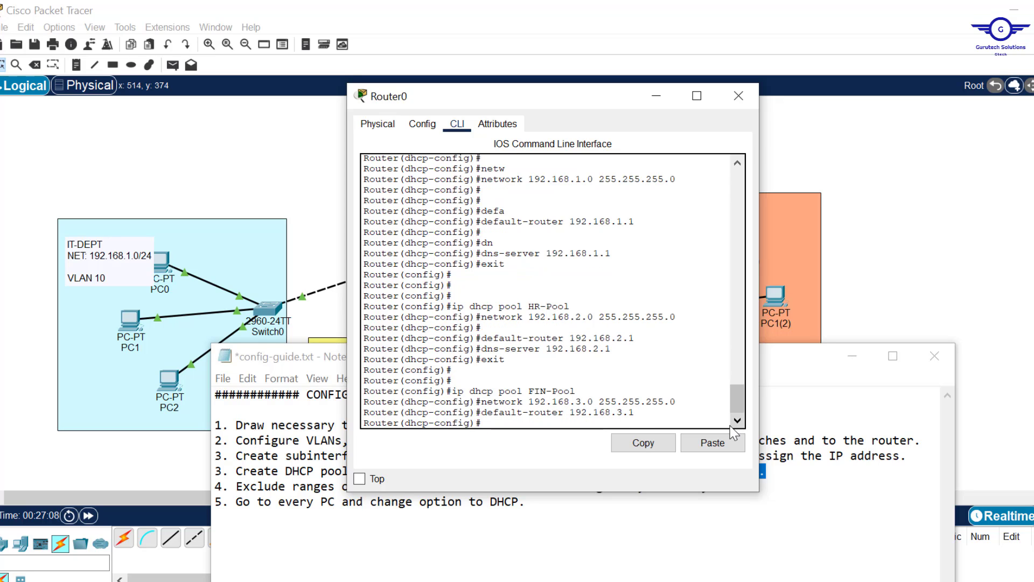
Set the DNS server of FIN-Pool to 192.168.3.1 and exit the pool configuration
{"action": "key", "text": "Up"}
{"action": "key", "text": "Up"}
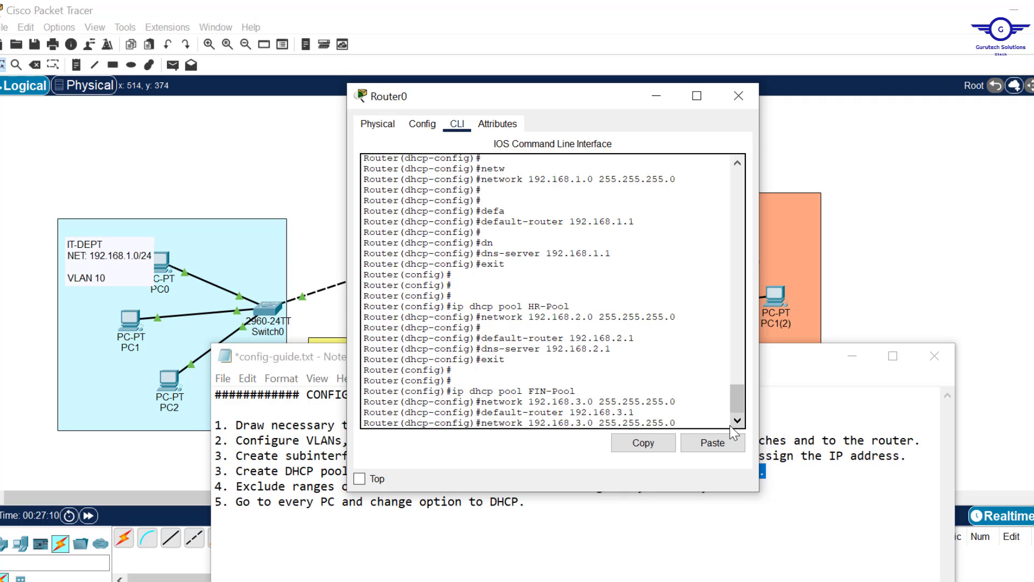
{"action": "key", "text": "Up"}
{"action": "key", "text": "Up"}
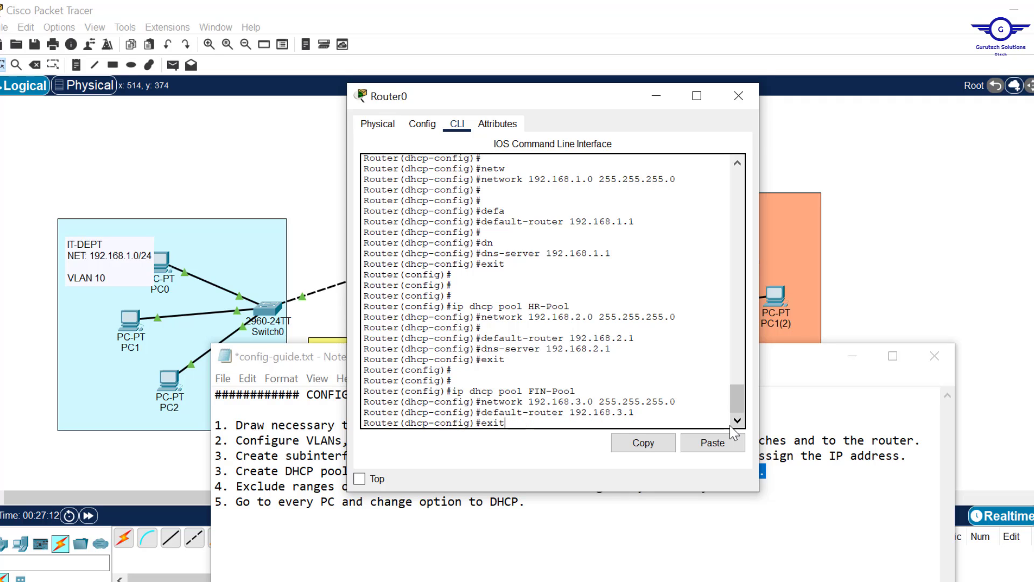
{"action": "key", "text": "Up"}
{"action": "key", "text": "BackSpace"}
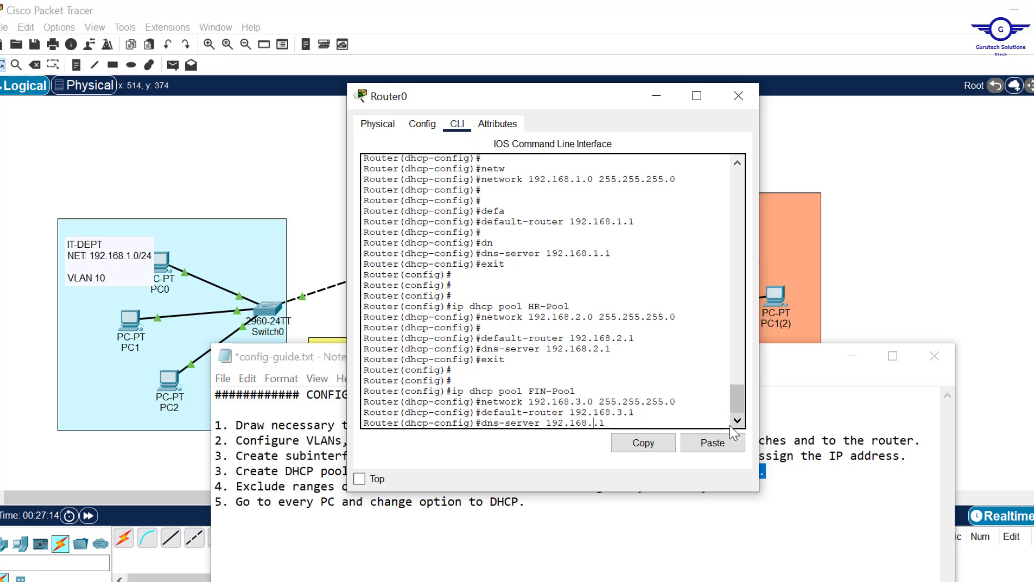
{"action": "type", "text": "3"}
{"action": "key", "text": "Return"}
{"action": "type", "text": "er(dhcp-config)#e"}
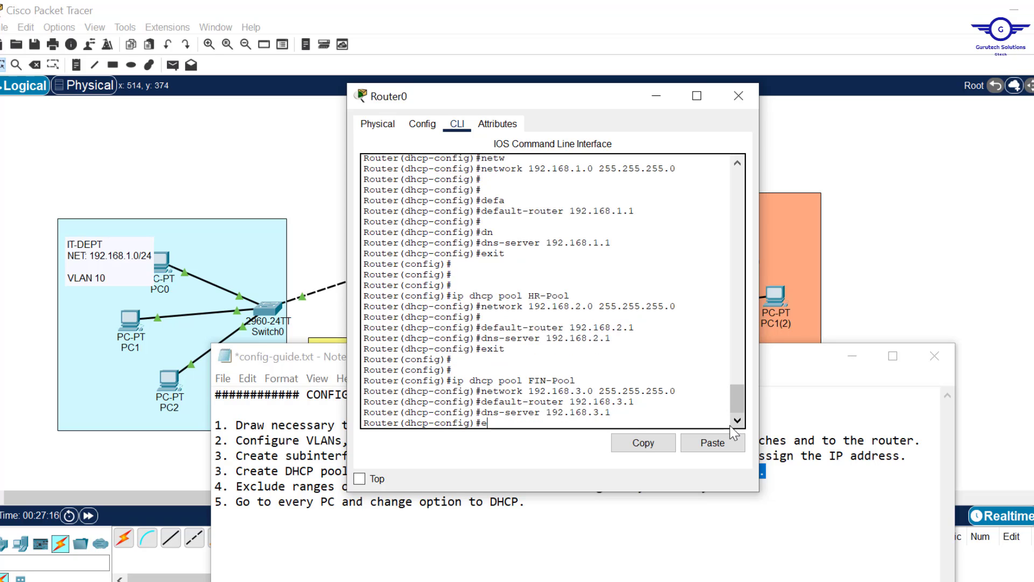
{"action": "type", "text": "xit"}
{"action": "key", "text": "Return"}
Save the router configuration with do wr and close the Router0 window
{"action": "key", "text": "Return"}
{"action": "key", "text": "Return"}
{"action": "key", "text": "Return"}
{"action": "type", "text": "d"}
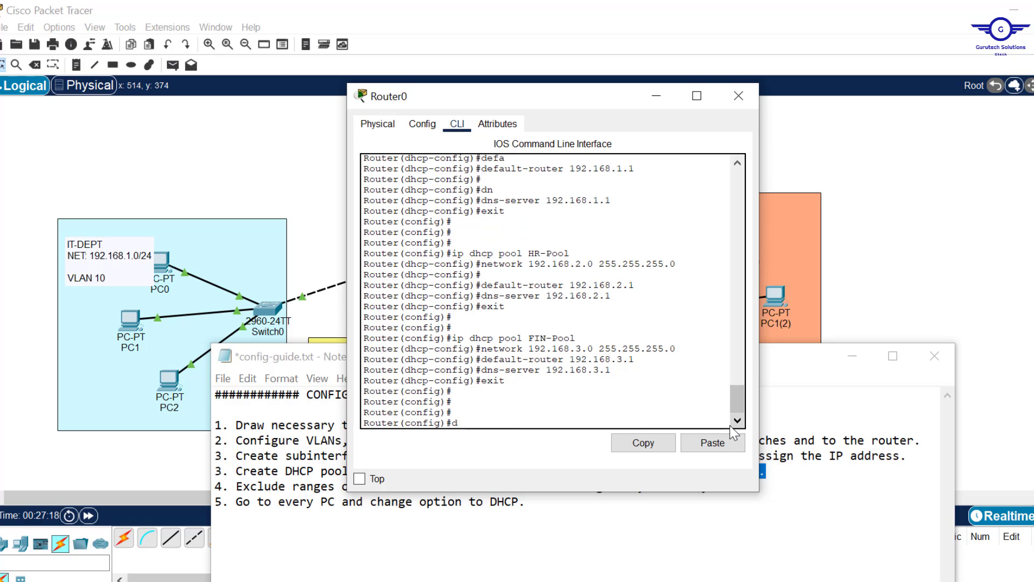
{"action": "type", "text": "o wr"}
{"action": "key", "text": "Return"}
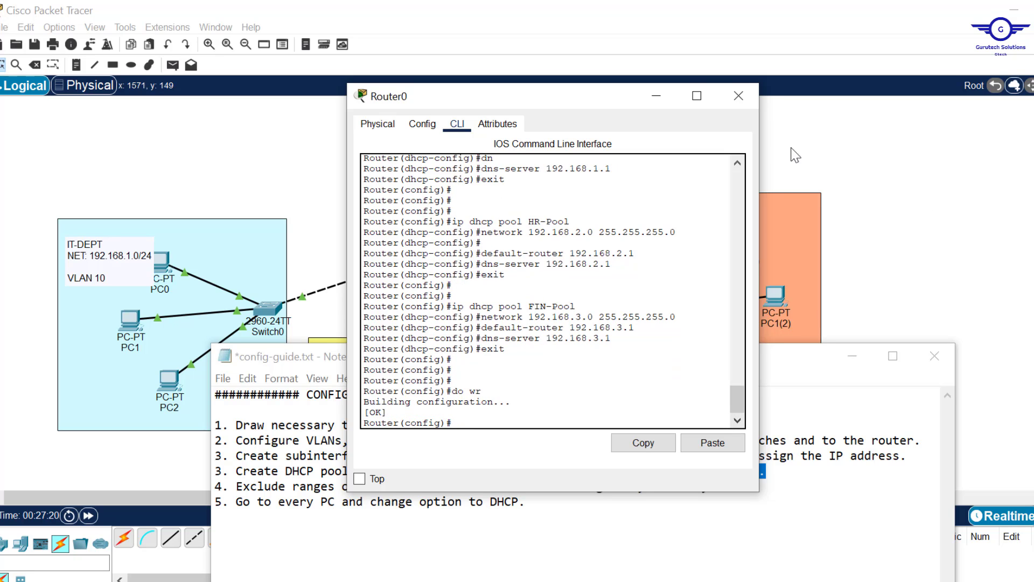
{"action": "left_click", "coordinate": [738, 96]}
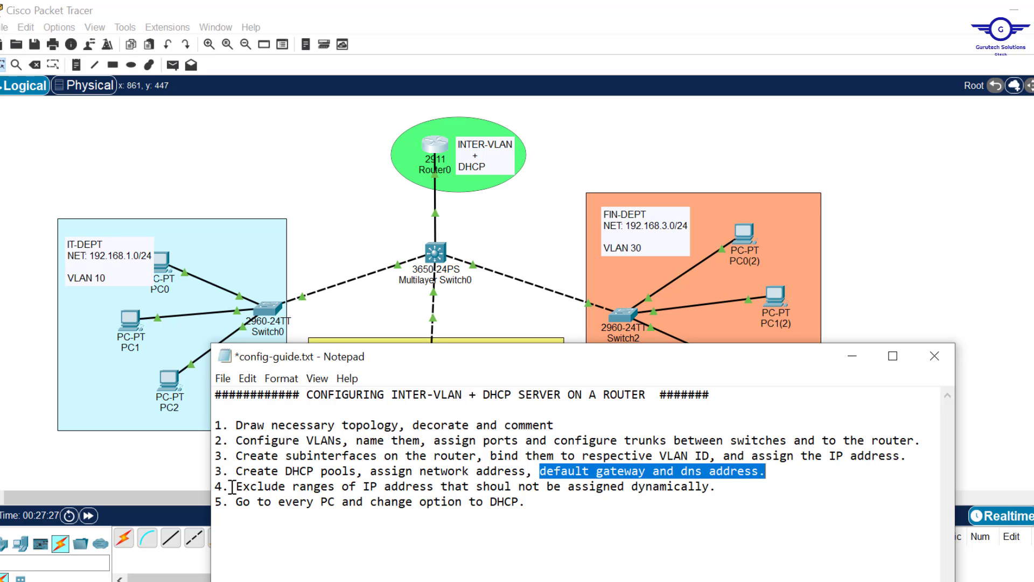
Following the guide's exclusion step, exclude addresses 192.168.1.1 to 192.168.1.10 from DHCP assignment on Router0
{"action": "left_click_drag", "start_coordinate": [235, 487], "coordinate": [712, 487]}
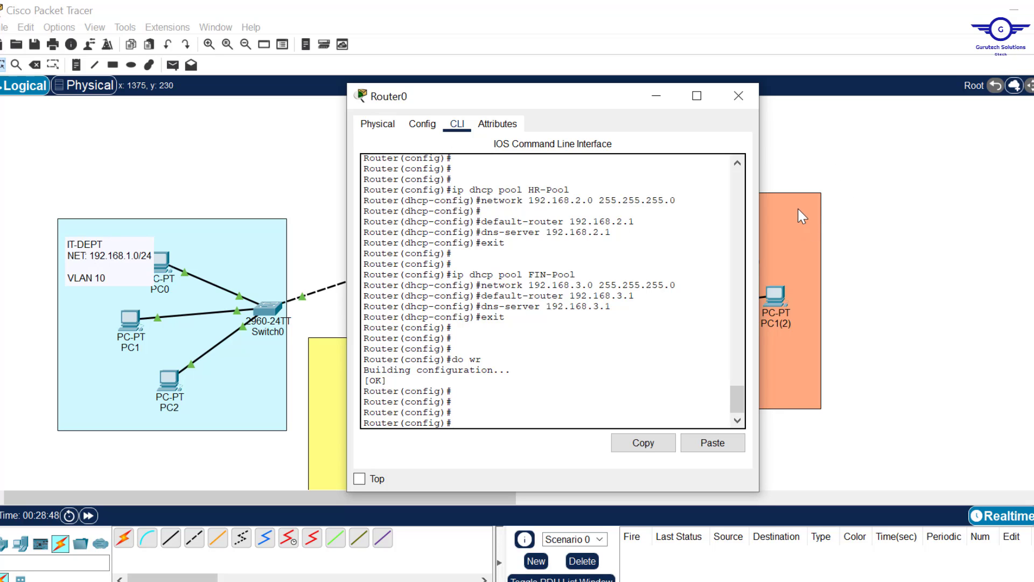
{"action": "type", "text": "ip dhc"}
{"action": "key", "text": "Tab"}
{"action": "type", "text": "e"}
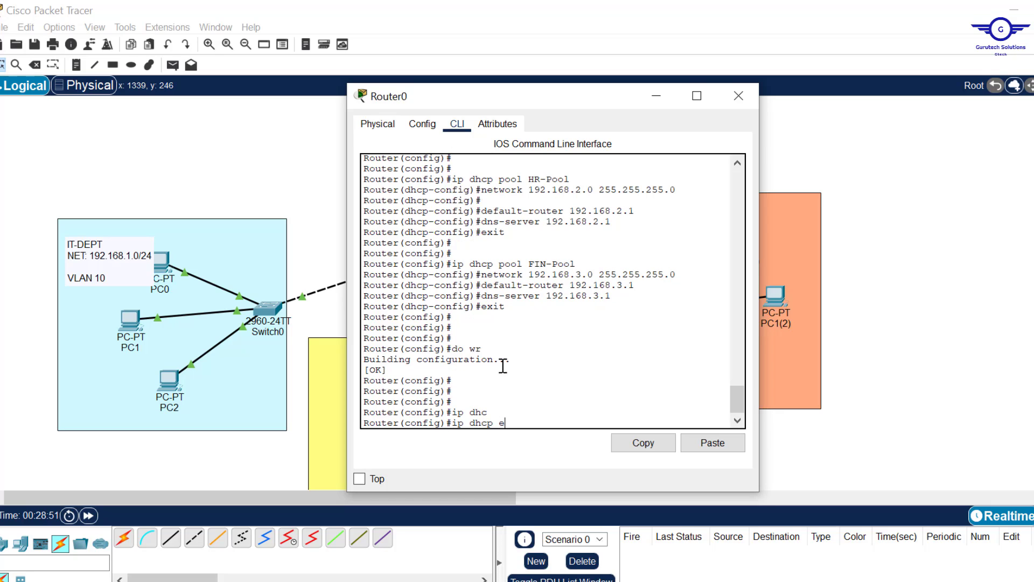
{"action": "type", "text": "x"}
{"action": "key", "text": "Tab"}
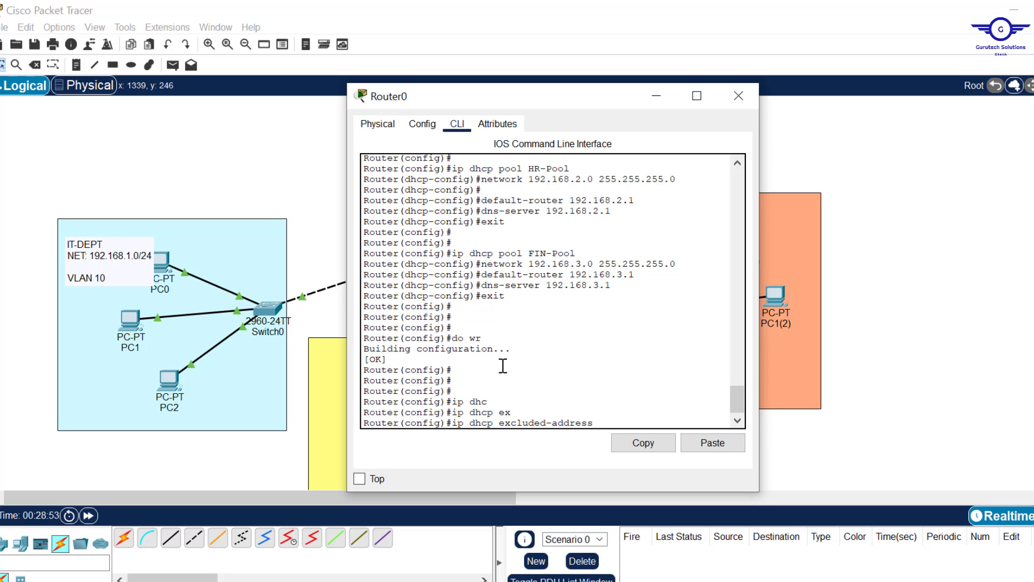
{"action": "type", "text": "192.168.1.1 192.168"}
{"action": "left_click_drag", "start_coordinate": [759, 329], "coordinate": [822, 334]}
{"action": "type", "text": ".1"}
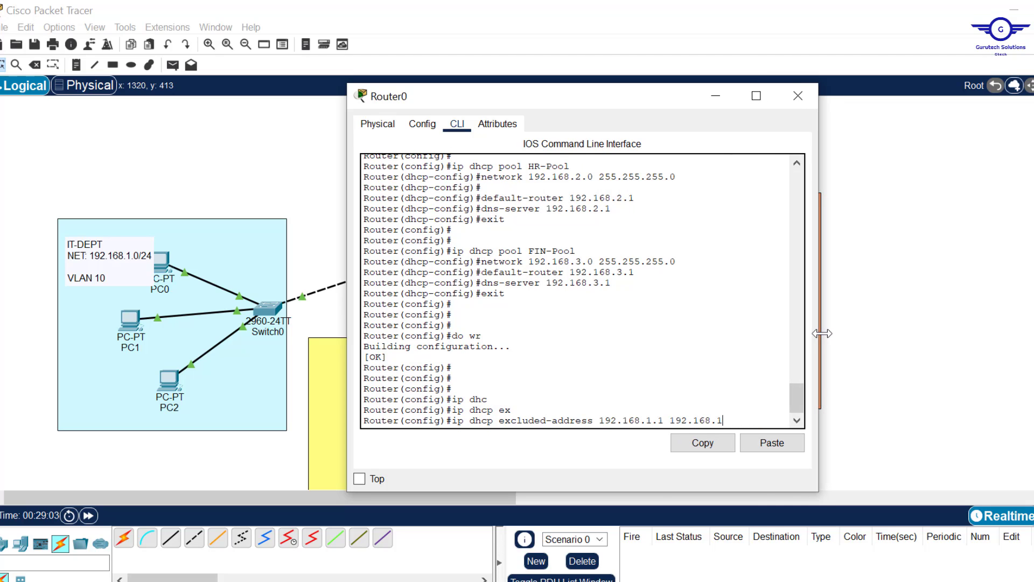
{"action": "type", "text": ".10"}
{"action": "left_click_drag", "start_coordinate": [742, 421], "coordinate": [601, 424]}
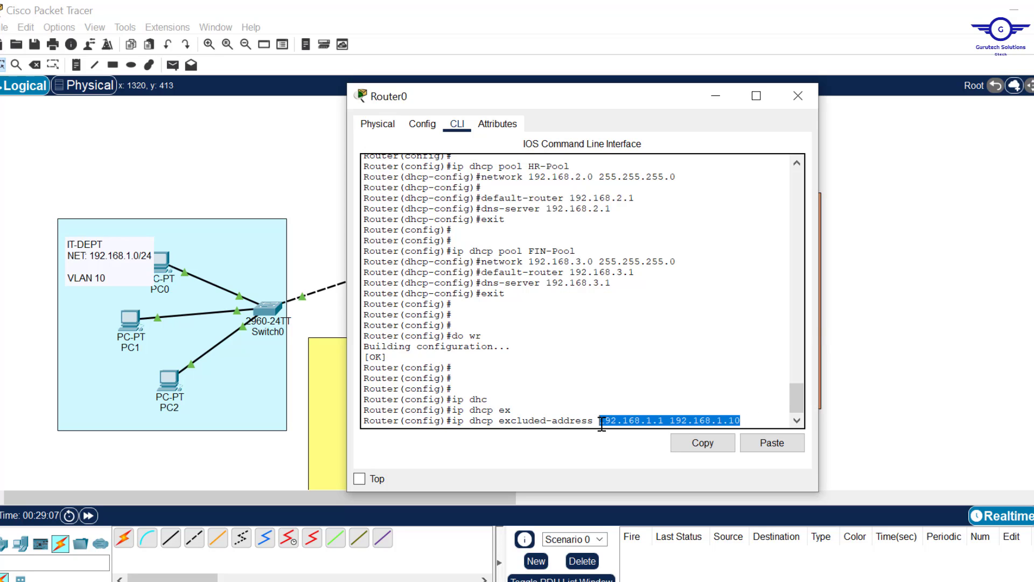
{"action": "left_click", "coordinate": [745, 418]}
{"action": "key", "text": "Return"}
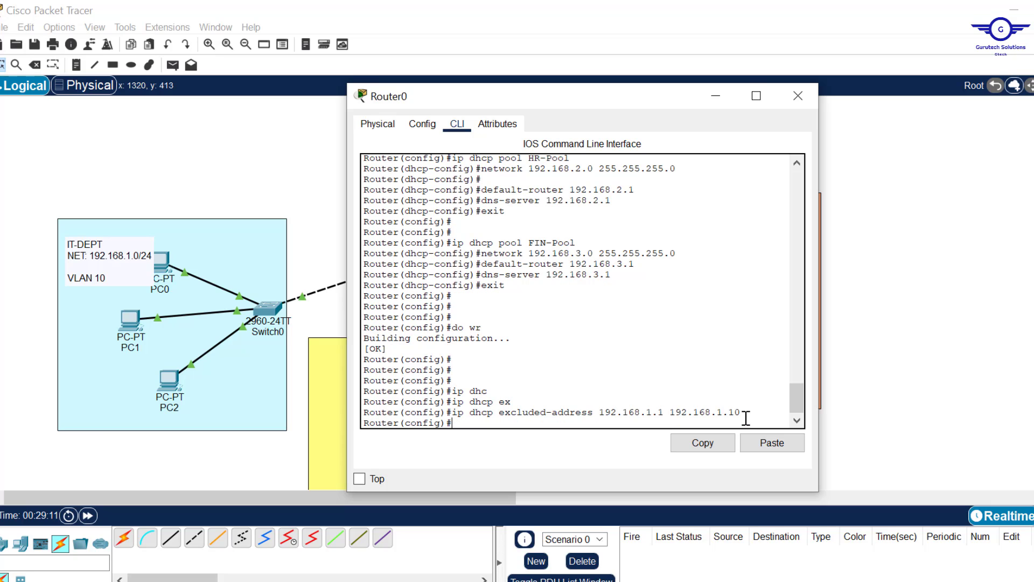
Reuse the exclusion command to exclude addresses 192.168.2.1 to 192.168.2.10 from DHCP assignment
{"action": "left_click_drag", "start_coordinate": [742, 413], "coordinate": [459, 416]}
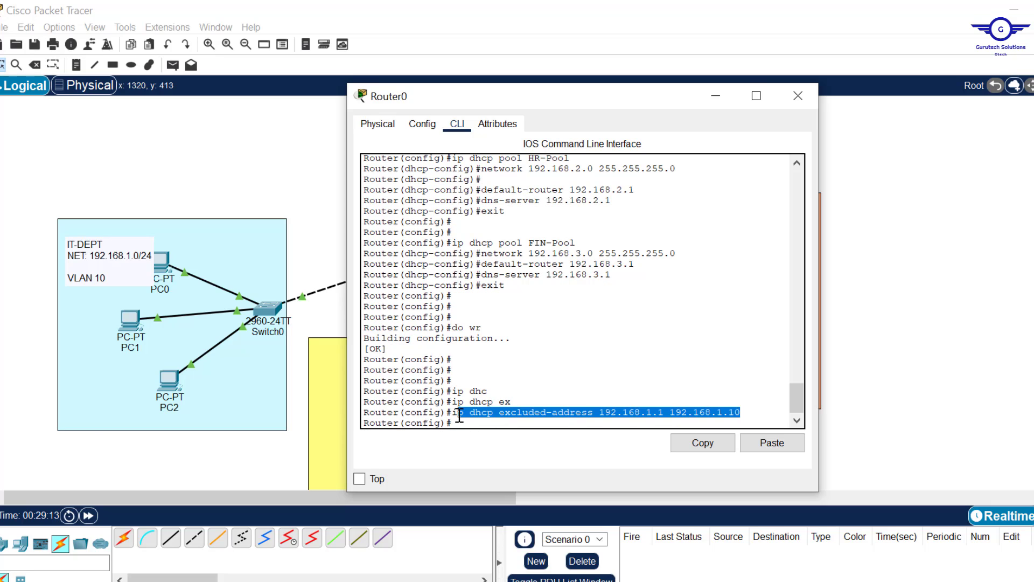
{"action": "type", "text": "i"}
{"action": "type", "text": "p dhcp excluded-address 192.168.1.1 192.168.1.10"}
{"action": "key", "text": "Left"}
{"action": "key", "text": "Left"}
{"action": "key", "text": "BackSpace"}
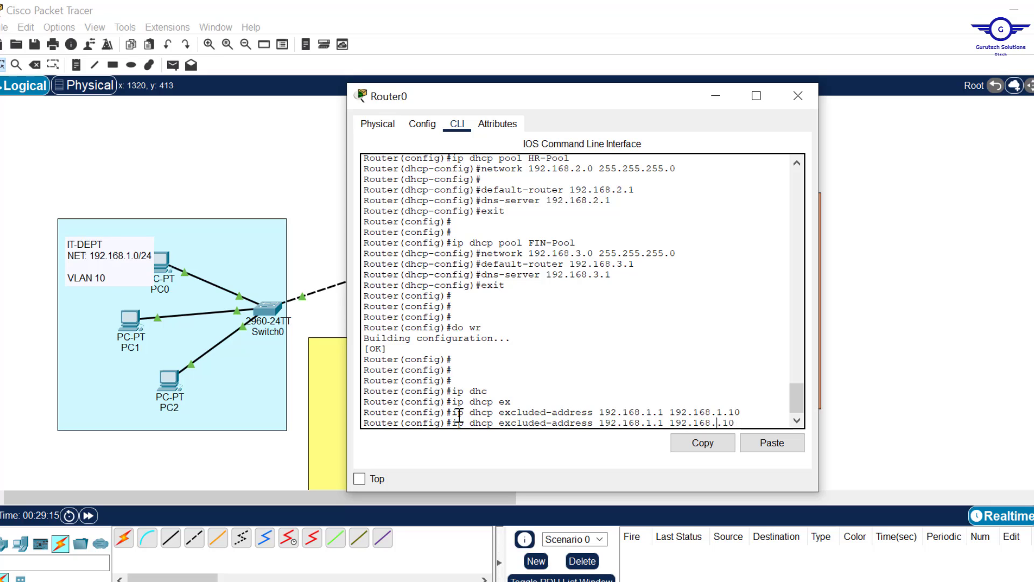
{"action": "type", "text": "2"}
{"action": "key", "text": "Left"}
{"action": "key", "text": "Left"}
{"action": "key", "text": "Left"}
{"action": "key", "text": "Left"}
{"action": "key", "text": "Left"}
{"action": "key", "text": "Left"}
{"action": "key", "text": "Left"}
{"action": "key", "text": "Left"}
{"action": "key", "text": "Left"}
{"action": "key", "text": "Left"}
{"action": "key", "text": "Left"}
{"action": "key", "text": "Left"}
{"action": "key", "text": "BackSpace"}
{"action": "type", "text": "2"}
{"action": "key", "text": "Return"}
Reuse the exclusion command to exclude addresses 192.168.3.1 to 192.168.3.10 from DHCP assignment
{"action": "key", "text": "Up"}
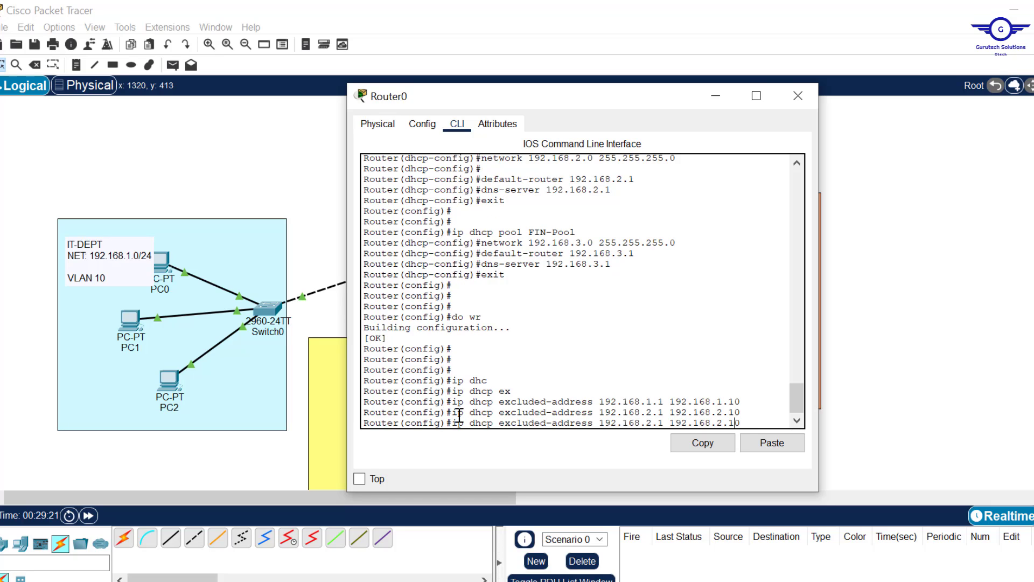
{"action": "key", "text": "Left"}
{"action": "key", "text": "Left"}
{"action": "key", "text": "Left"}
{"action": "key", "text": "BackSpace"}
{"action": "type", "text": "3"}
{"action": "key", "text": "Left"}
{"action": "key", "text": "Left"}
{"action": "key", "text": "Left"}
{"action": "key", "text": "Left"}
{"action": "key", "text": "Left"}
{"action": "key", "text": "Left"}
{"action": "key", "text": "Left"}
{"action": "key", "text": "Left"}
{"action": "key", "text": "Left"}
{"action": "key", "text": "Left"}
{"action": "key", "text": "Left"}
{"action": "key", "text": "Left"}
{"action": "key", "text": "BackSpace"}
{"action": "type", "text": "3"}
{"action": "key", "text": "Return"}
{"action": "key", "text": "Return"}
{"action": "key", "text": "Return"}
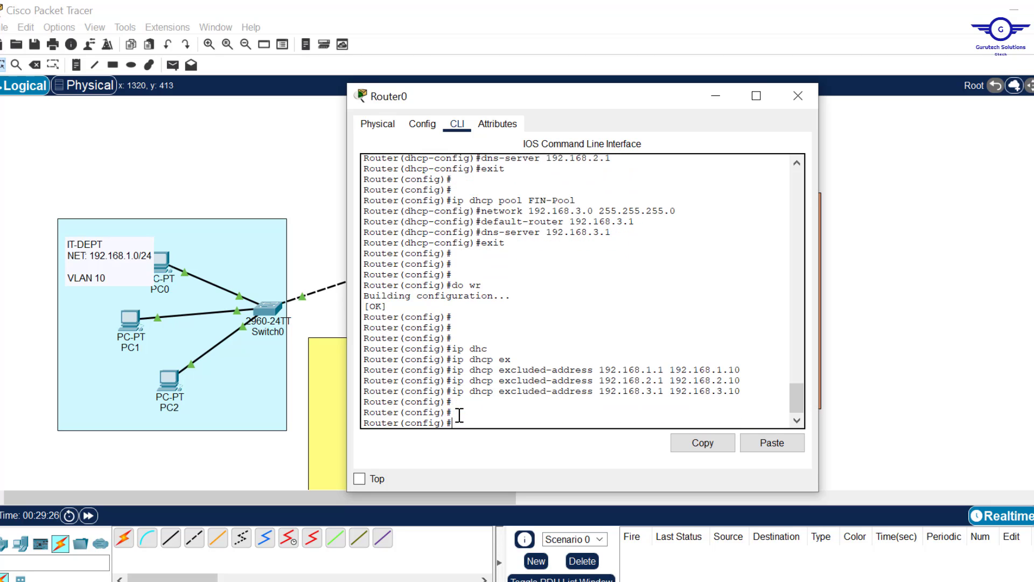
Save the router configuration including the address exclusions with do wr, and close the Router0 window
{"action": "type", "text": "do wr"}
{"action": "key", "text": "Return"}
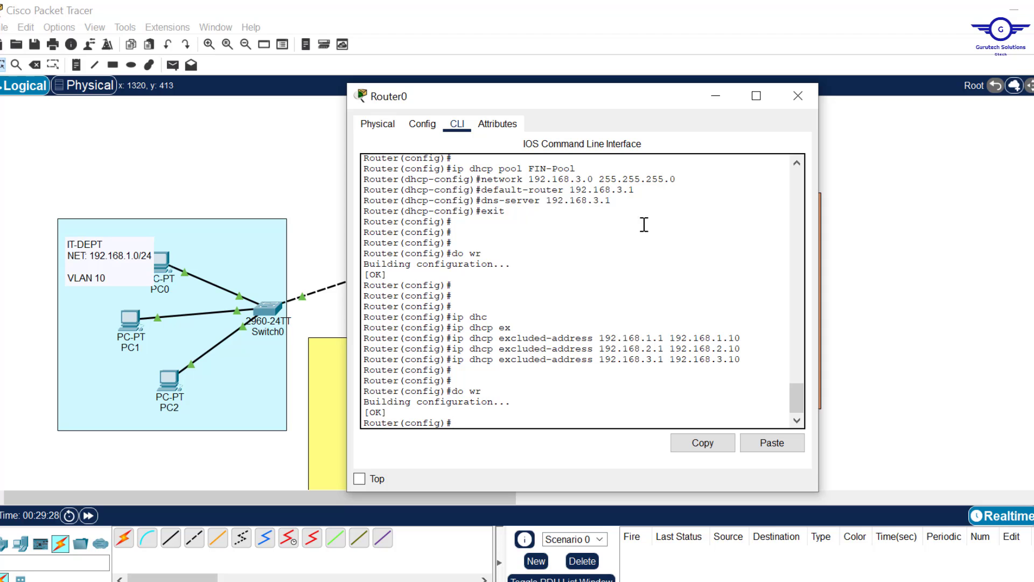
{"action": "left_click", "coordinate": [805, 104]}
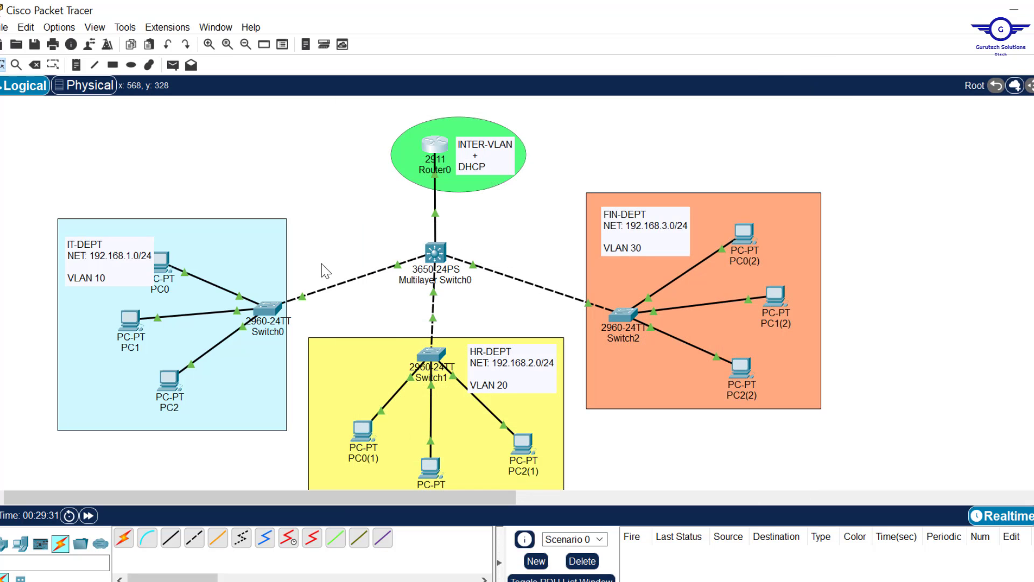
In PC0's IP configuration, switch IPv4 to static and back to DHCP to request an address, and close the window
{"action": "left_click", "coordinate": [156, 275]}
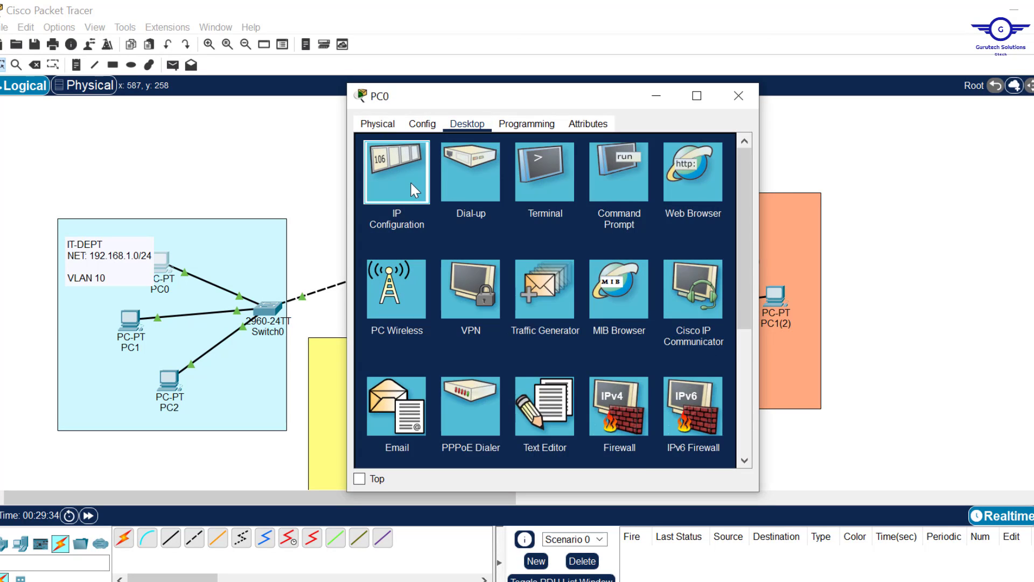
{"action": "left_click", "coordinate": [415, 190]}
{"action": "left_click", "coordinate": [499, 198]}
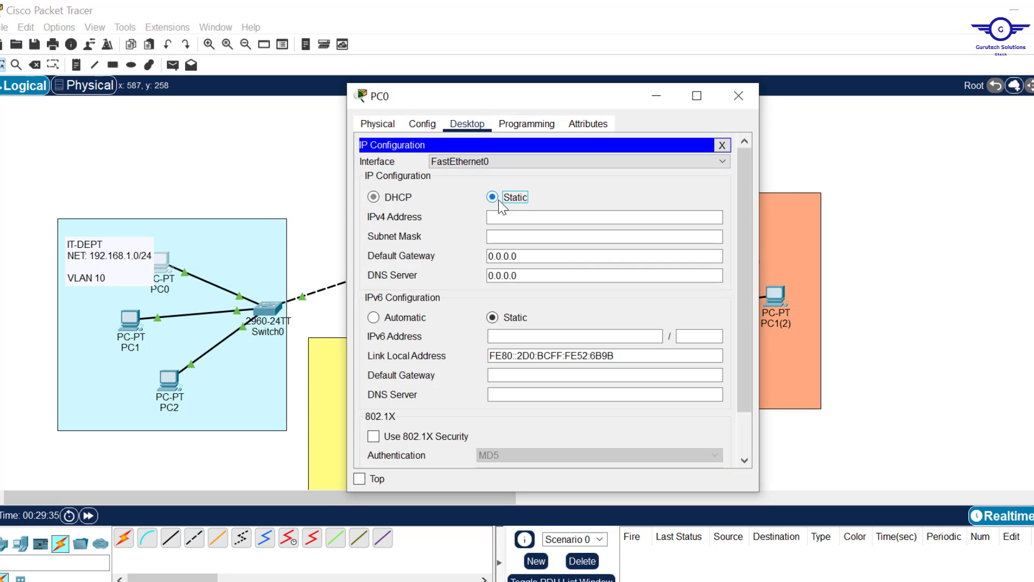
{"action": "left_click", "coordinate": [389, 199]}
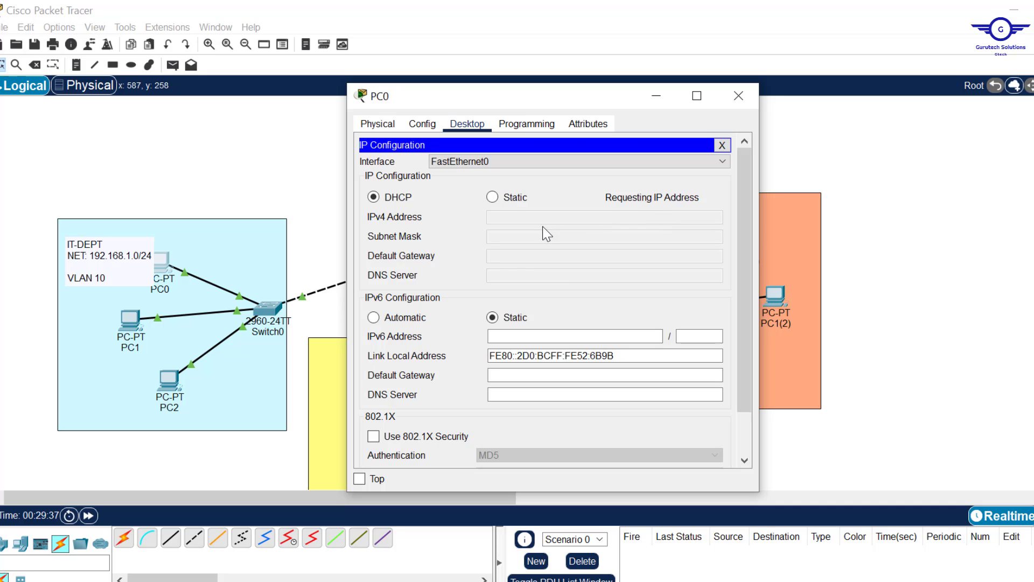
{"action": "left_click", "coordinate": [737, 97]}
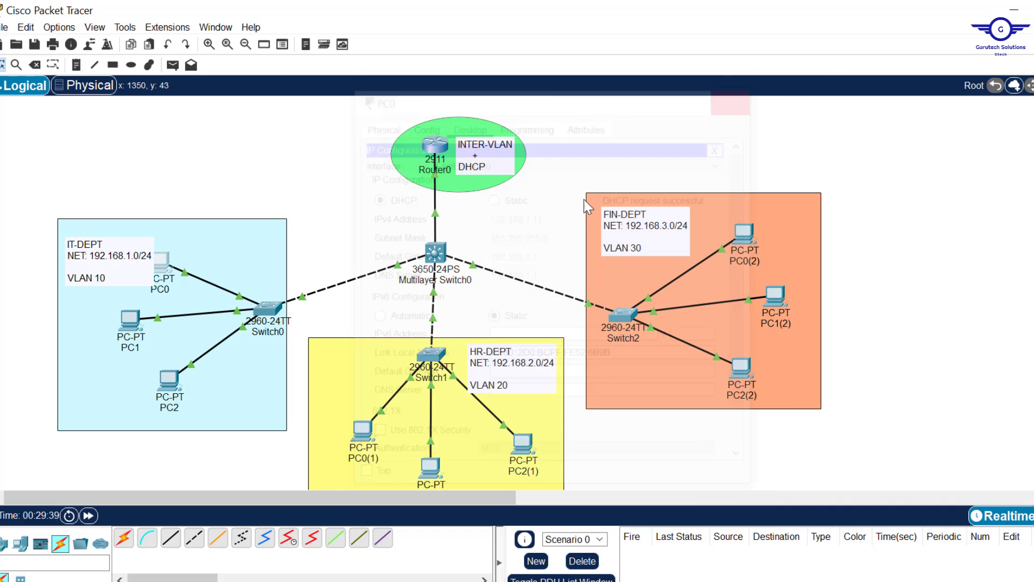
Set PC0(1) in the HR department to DHCP in its IP configuration and close its window
{"action": "left_click", "coordinate": [361, 434]}
{"action": "left_click", "coordinate": [373, 196]}
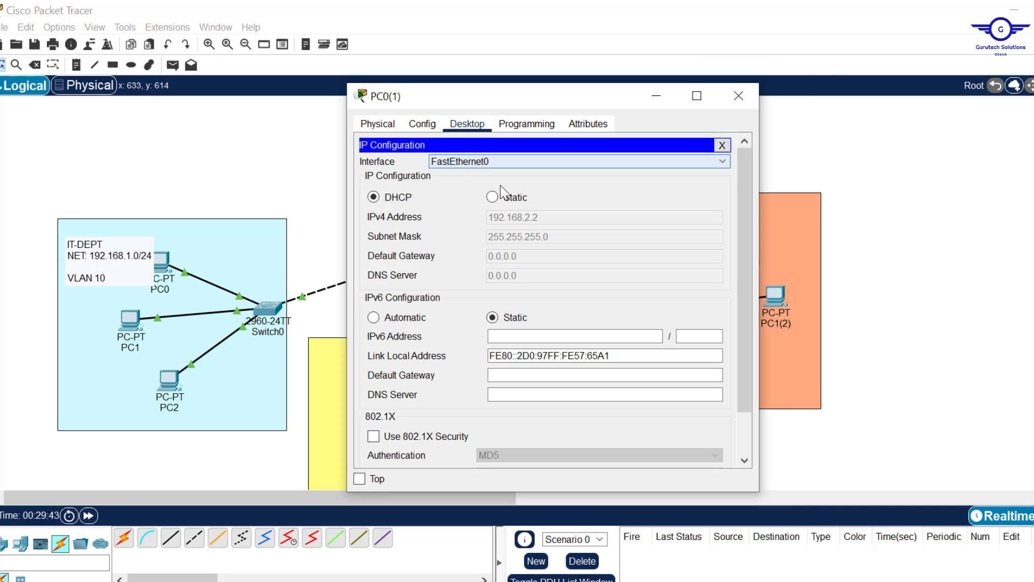
{"action": "left_click", "coordinate": [733, 96]}
Set PC1(2) in the FIN department to DHCP in its IP configuration, and return to the network topology
{"action": "left_click", "coordinate": [776, 296]}
{"action": "left_click", "coordinate": [373, 197]}
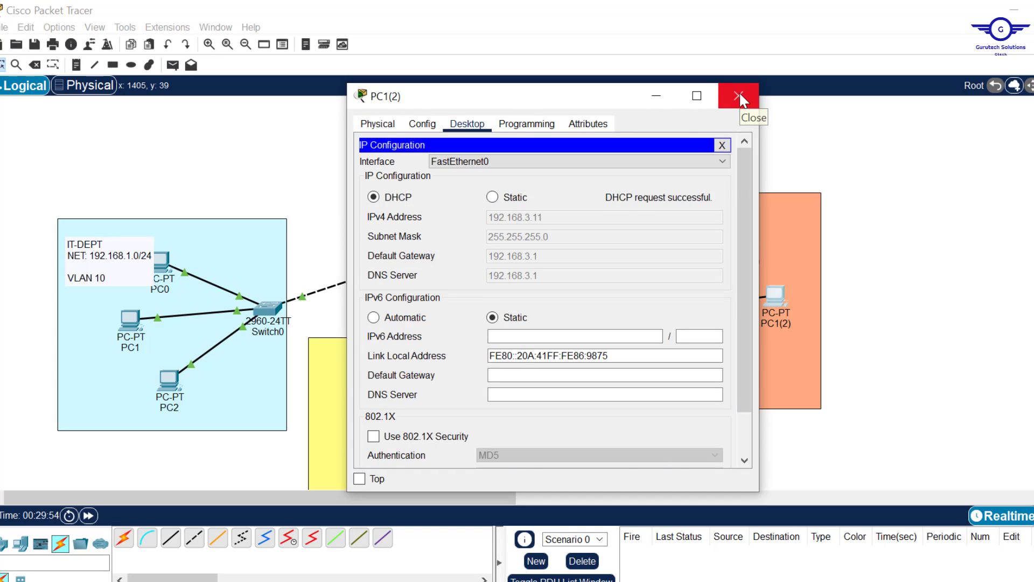
{"action": "left_click", "coordinate": [739, 92]}
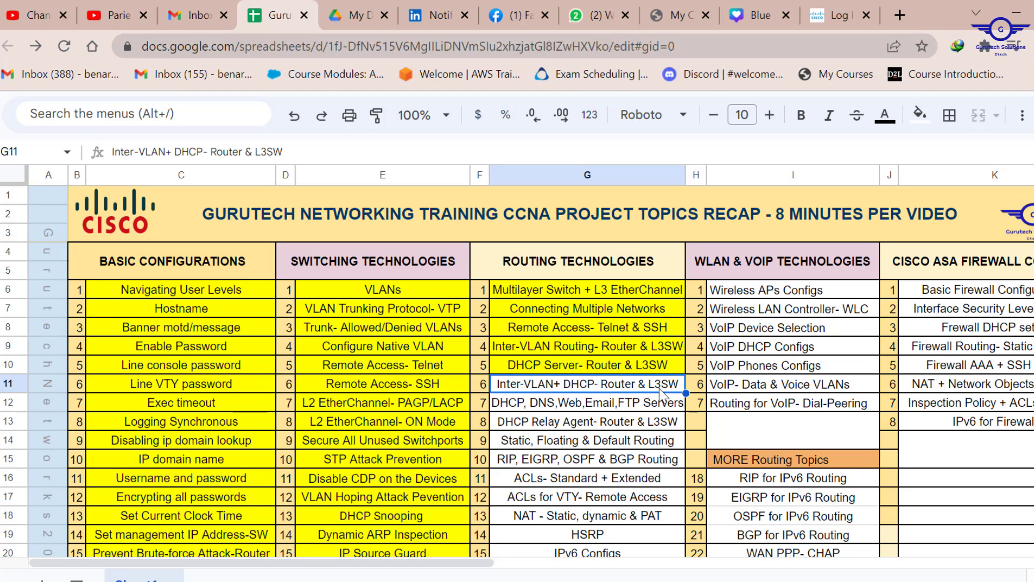
{"action": "left_click", "coordinate": [1005, 10]}
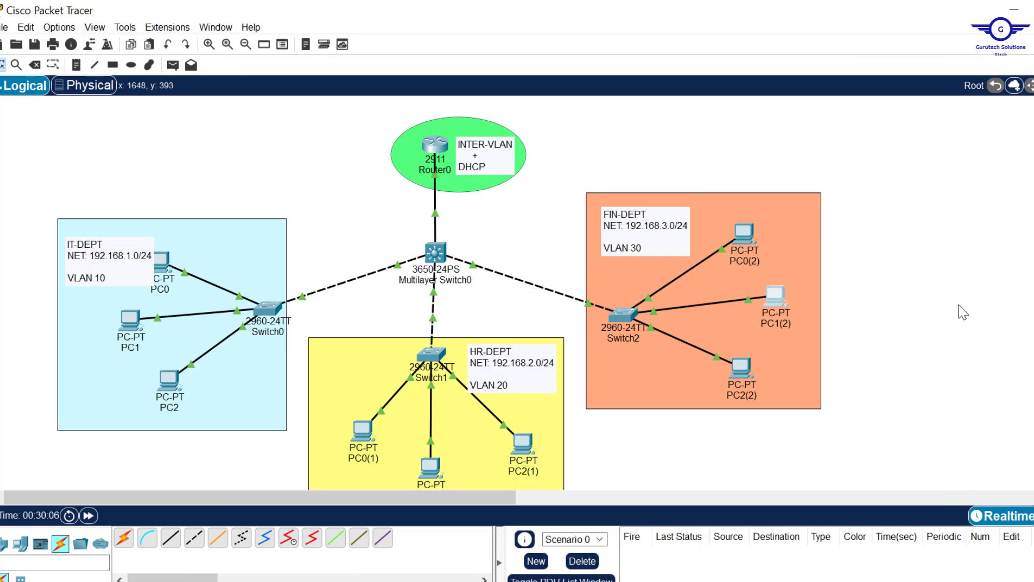